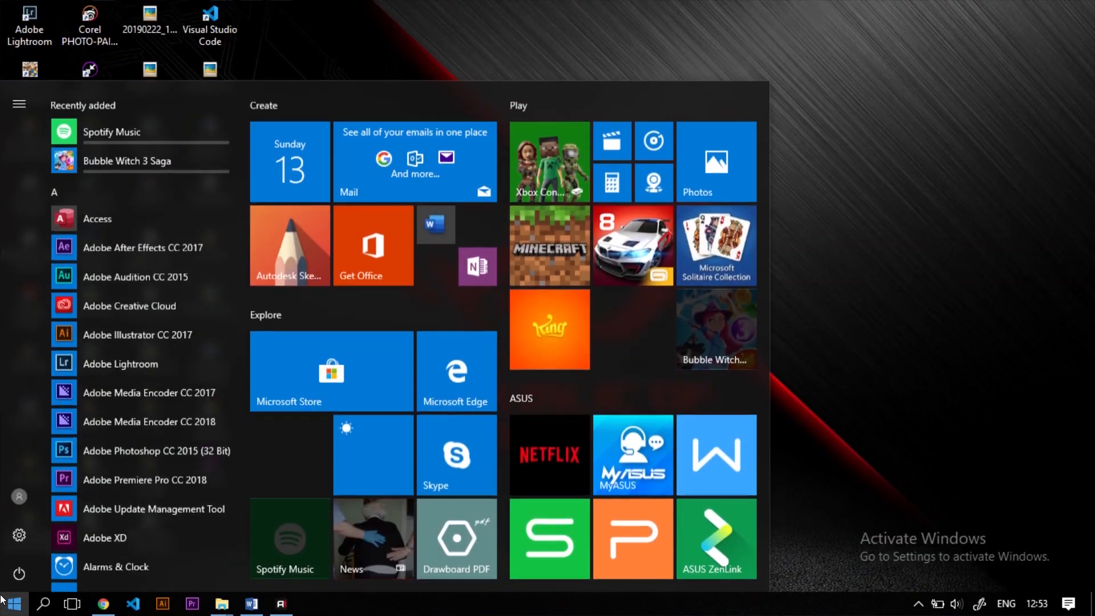
# Step: Search the computer for Adobe XD and launch it
pyautogui.press('BackSpace')
pyautogui.write('b')
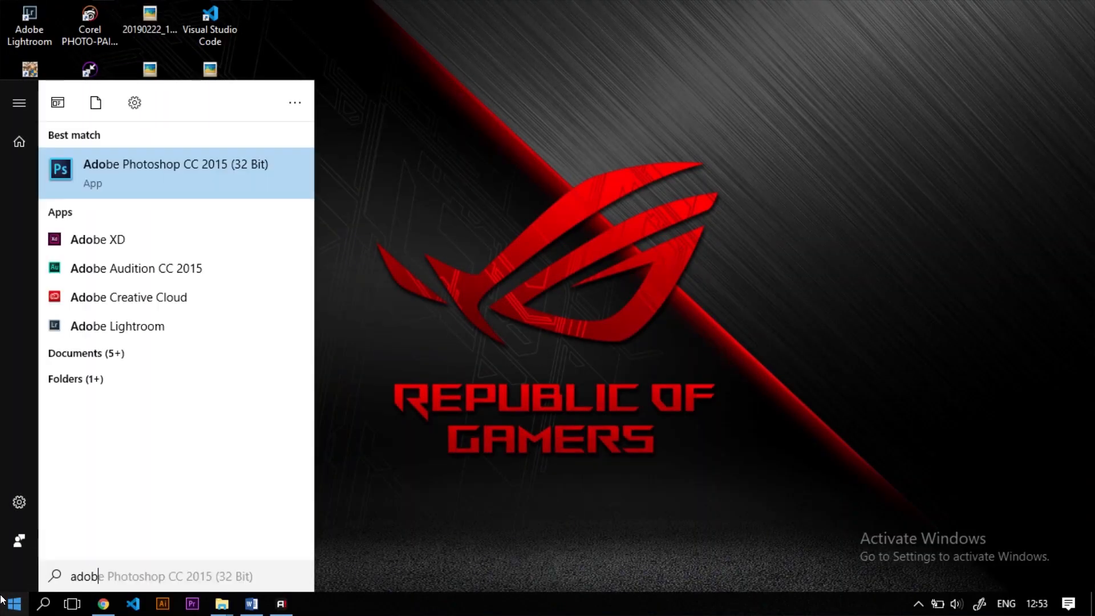
pyautogui.write('e xd')
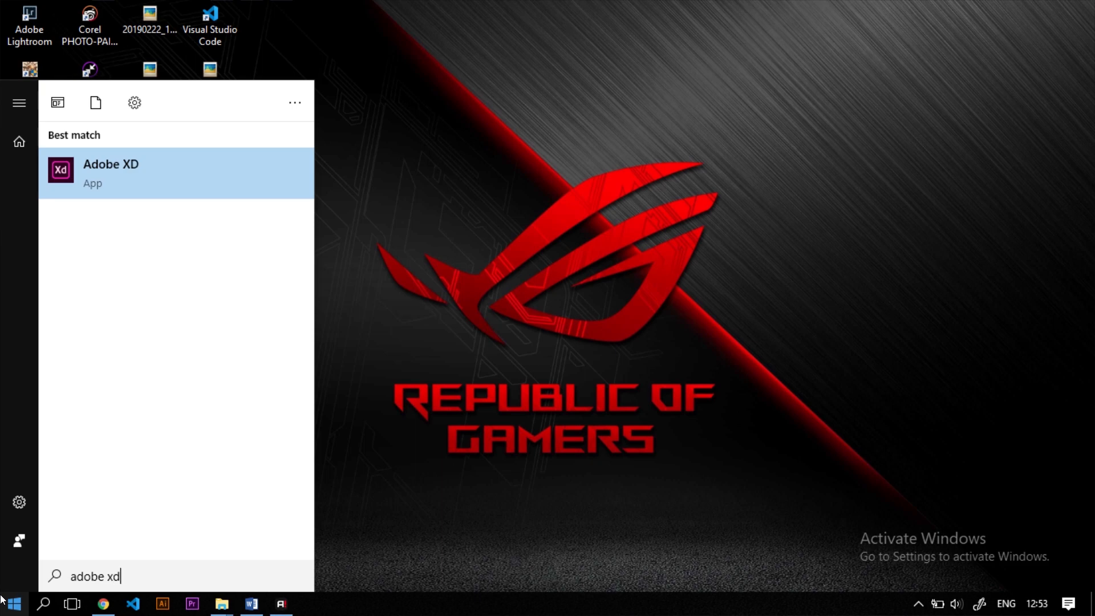
pyautogui.press('Return')
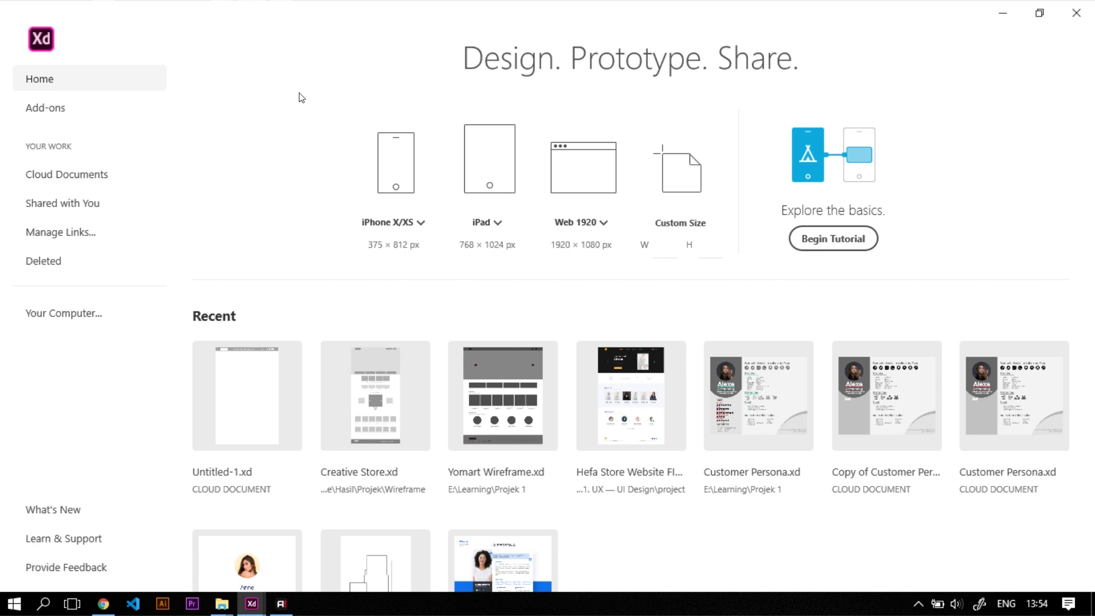
# Step: Create a new document from the Web 1920 preset (1920 × 1080 px)
pyautogui.click(408, 228)
pyautogui.click(498, 221)
pyautogui.click(275, 167)
pyautogui.click(581, 226)
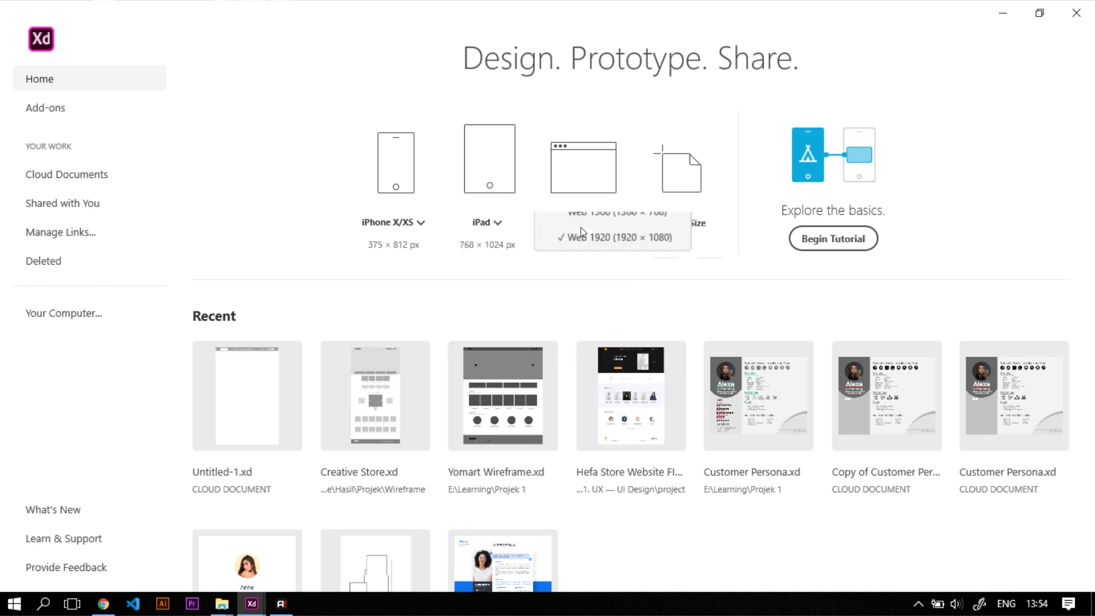
pyautogui.click(727, 143)
pyautogui.click(714, 243)
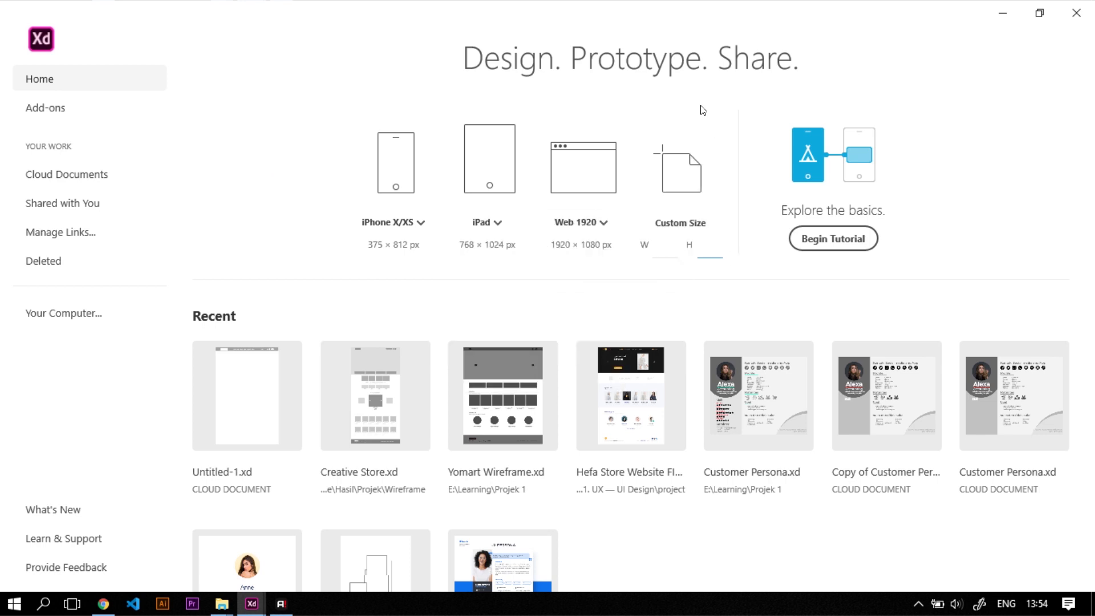
pyautogui.click(603, 156)
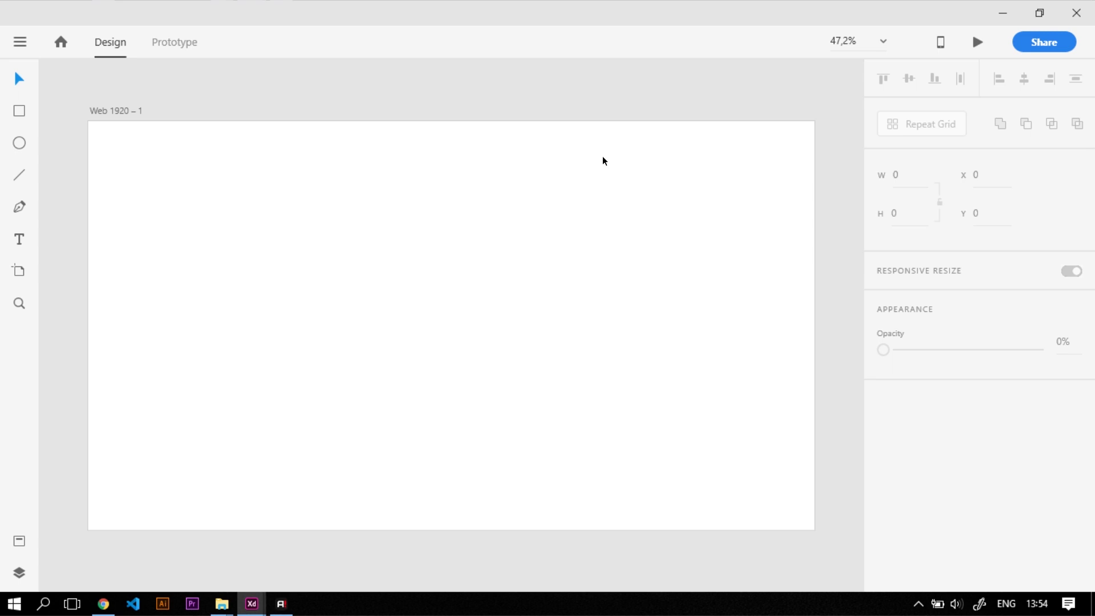
# Step: Rename the artboard as Landing Page Home
pyautogui.scroll(-4, 371, 230)
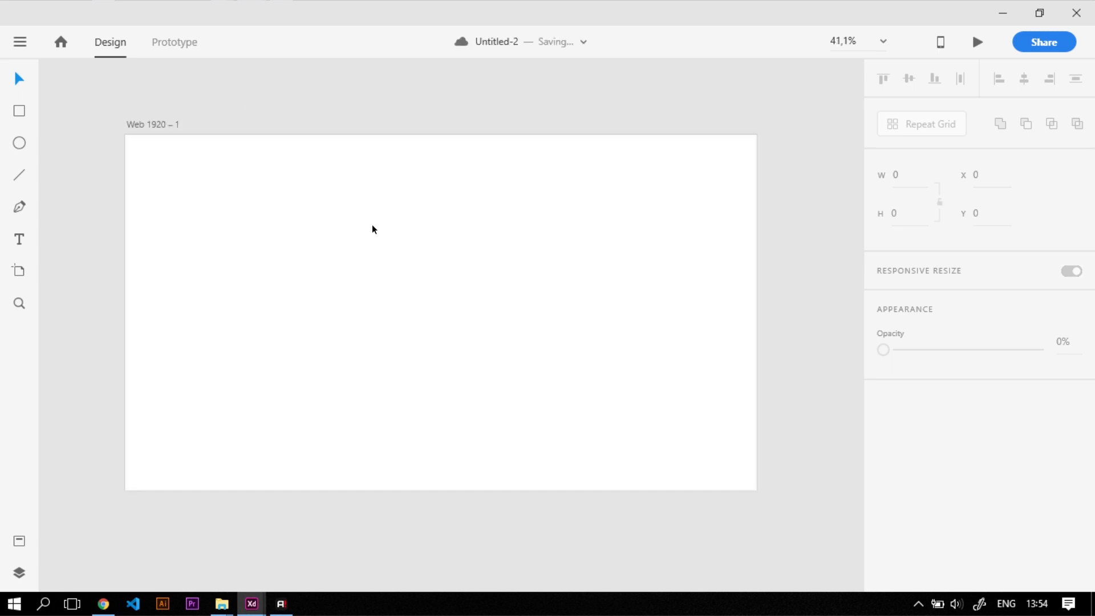
pyautogui.scroll(2, 375, 239)
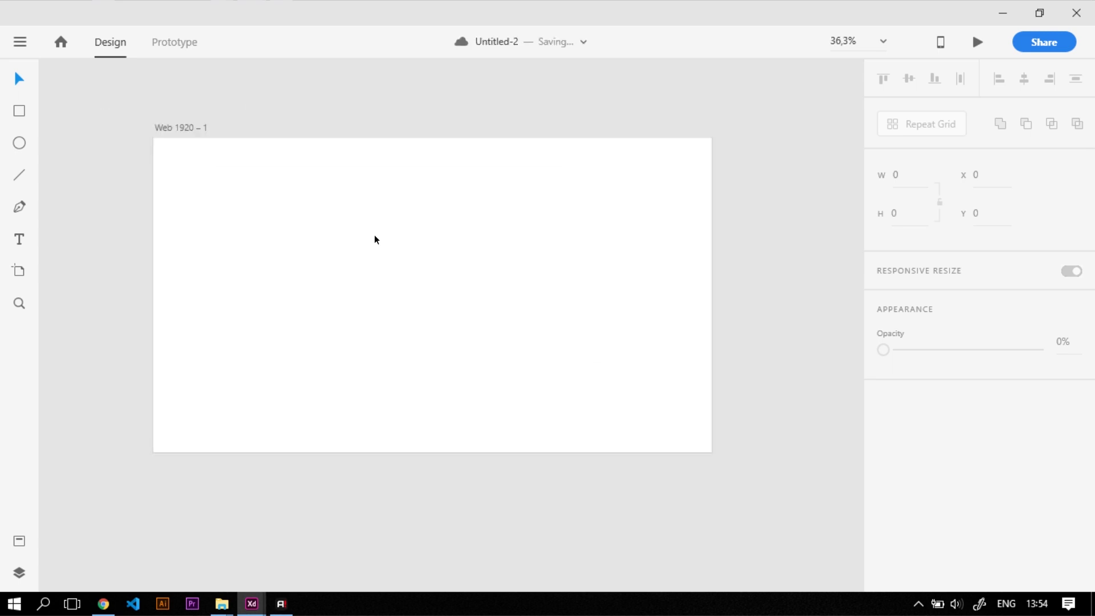
pyautogui.doubleClick(171, 127)
pyautogui.write('Landing Page Ho')
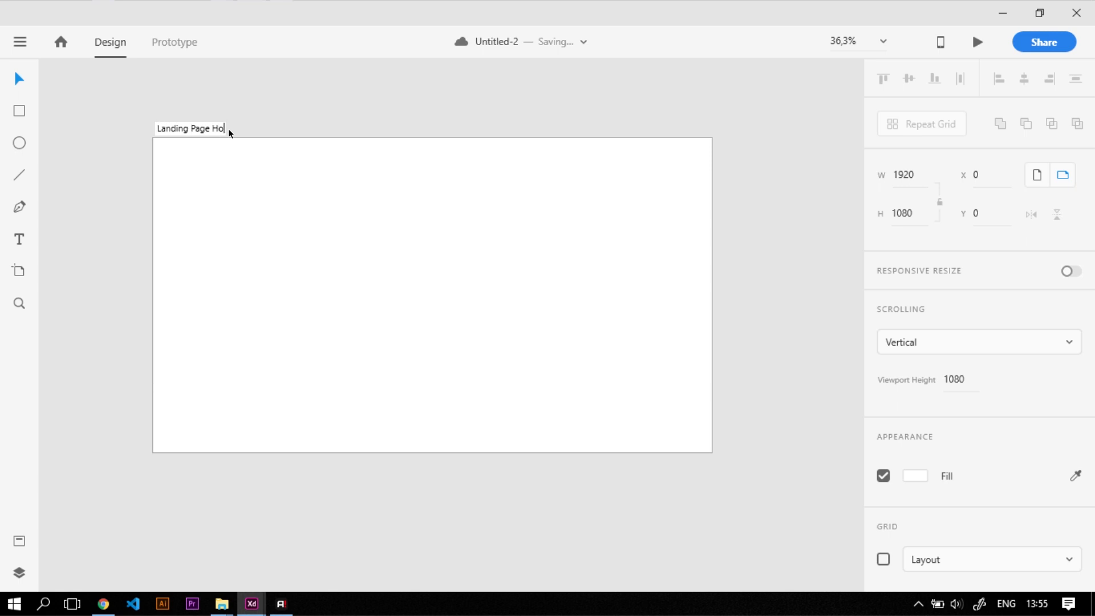
pyautogui.write('me')
pyautogui.press('Return')
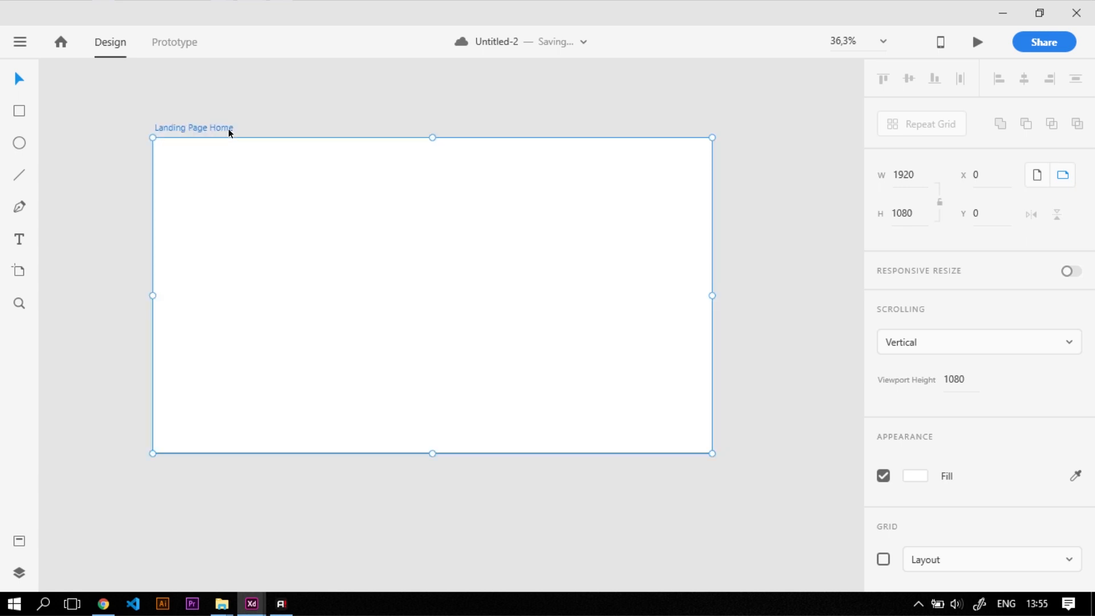
# Step: Save the document as Creative Store Wireframe in the Wireframe folder
pyautogui.click(20, 42)
pyautogui.click(61, 306)
pyautogui.press('Escape')
pyautogui.hotkey('ctrl', 's')
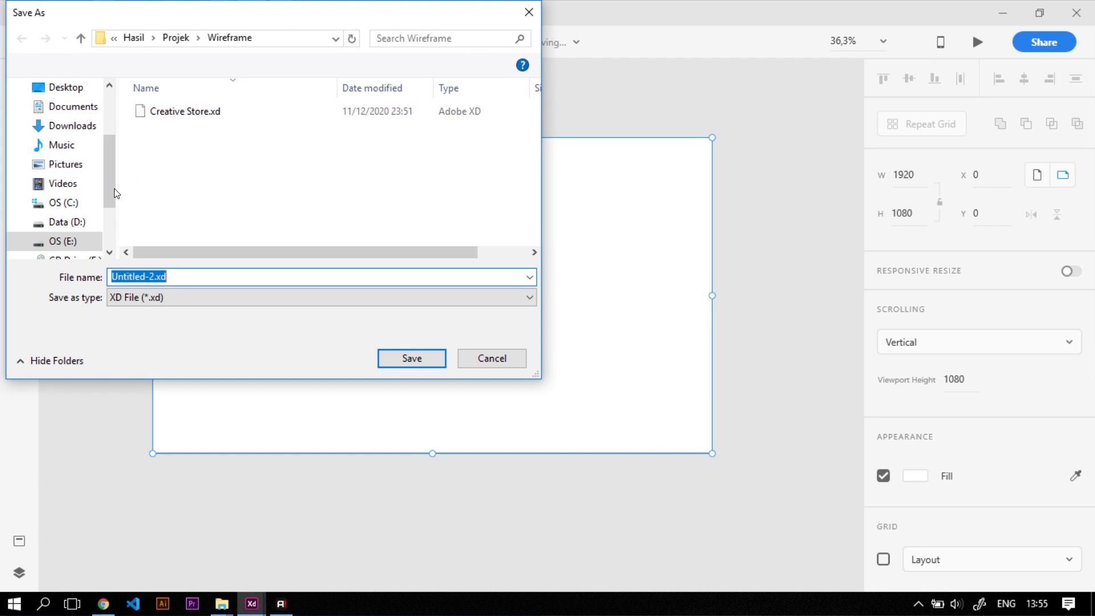
pyautogui.write('Creative Stor')
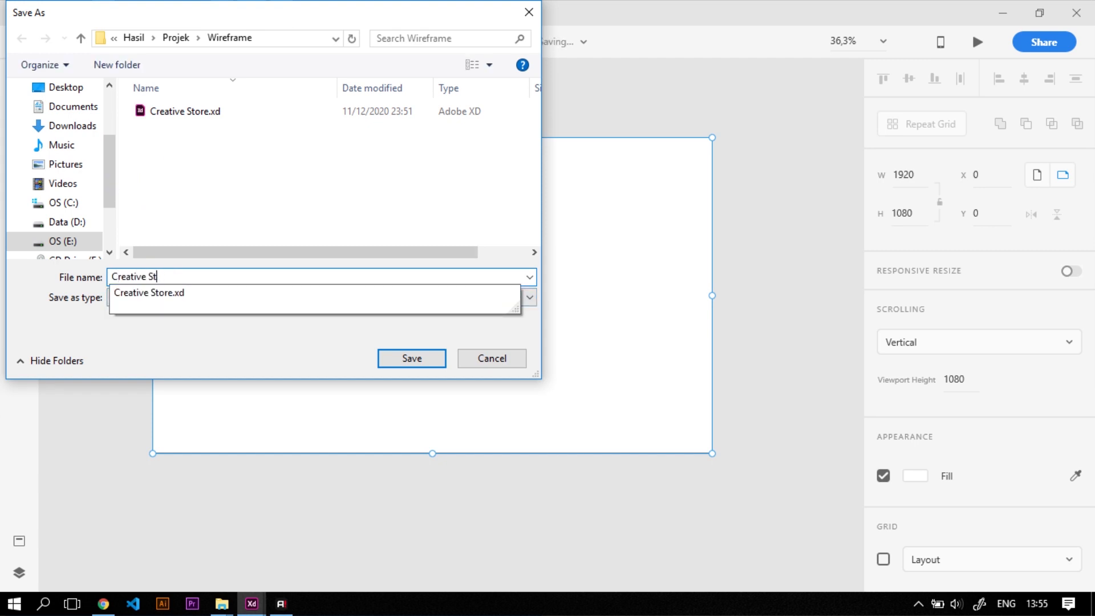
pyautogui.write('e Wireframe')
pyautogui.press('Return')
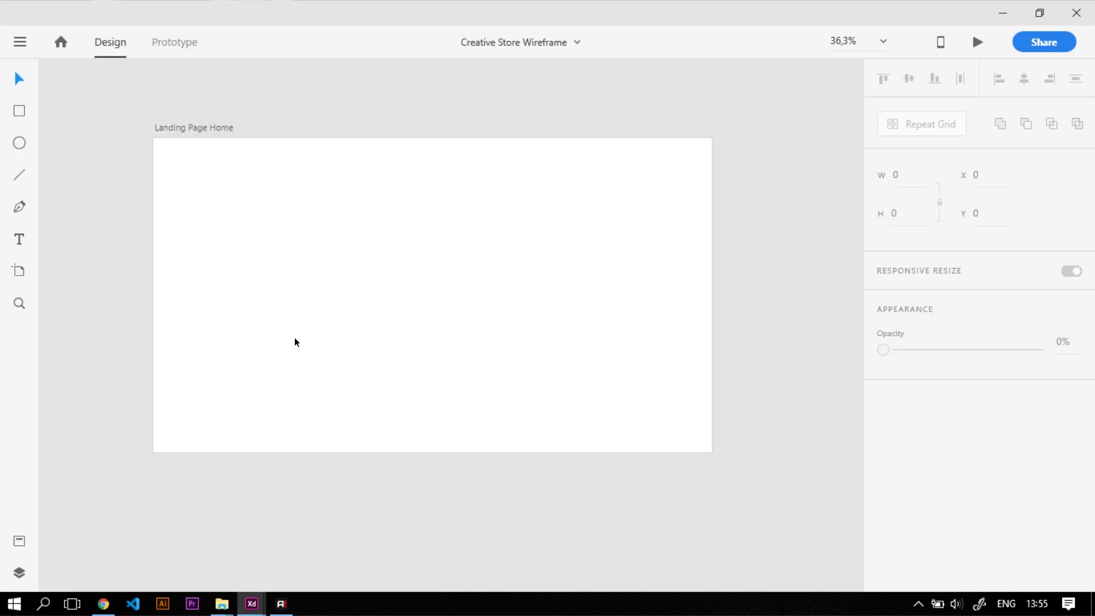
# Step: Switch to the CreativeStore.com mind map in MindMeister and examine its Header branch
pyautogui.click(104, 604)
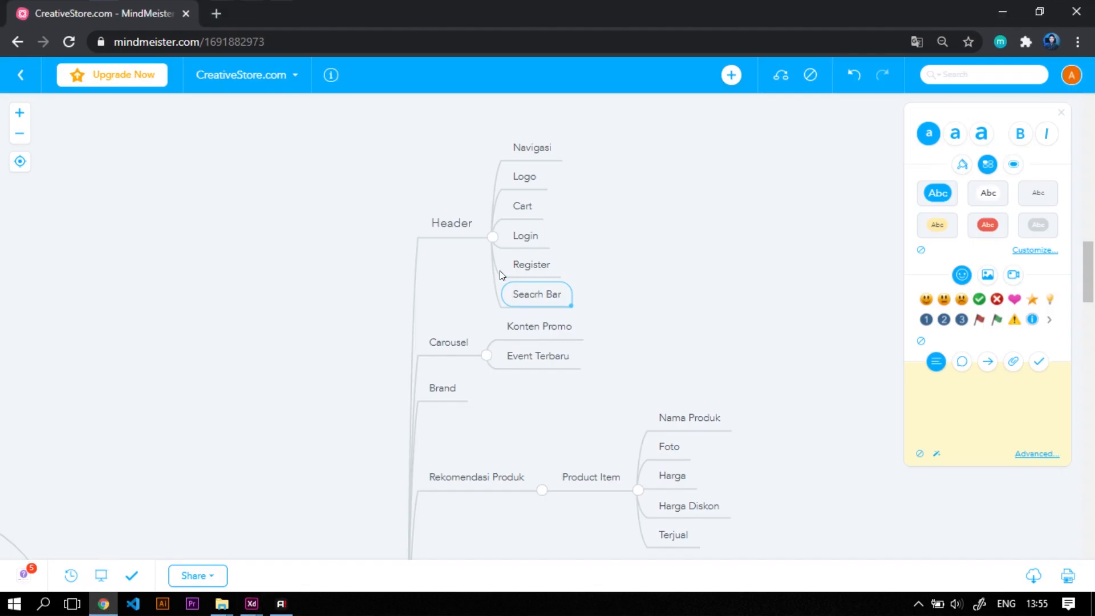
pyautogui.scroll(-3, 478, 284)
pyautogui.scroll(4, 477, 284)
pyautogui.moveTo(279, 427); pyautogui.dragTo(349, 484)
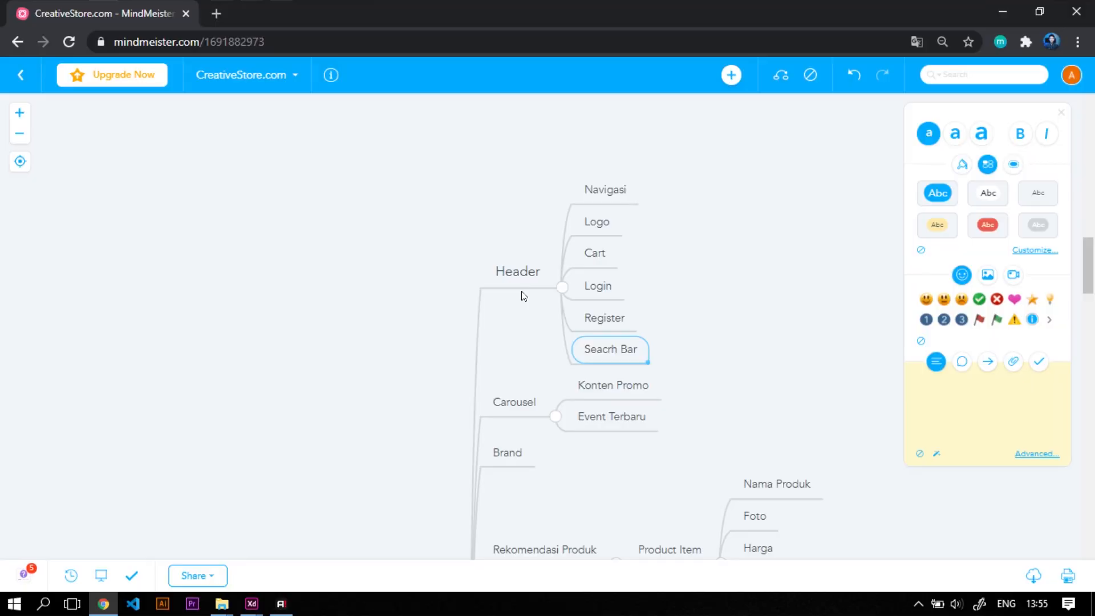
# Step: Switch back to Adobe XD, draw a header rectangle 1920 px wide along the artboard's top edge, and set its height to 110
pyautogui.hotkey('alt', 'Tab')
pyautogui.click(19, 112)
pyautogui.moveTo(168, 202); pyautogui.dragTo(727, 231)
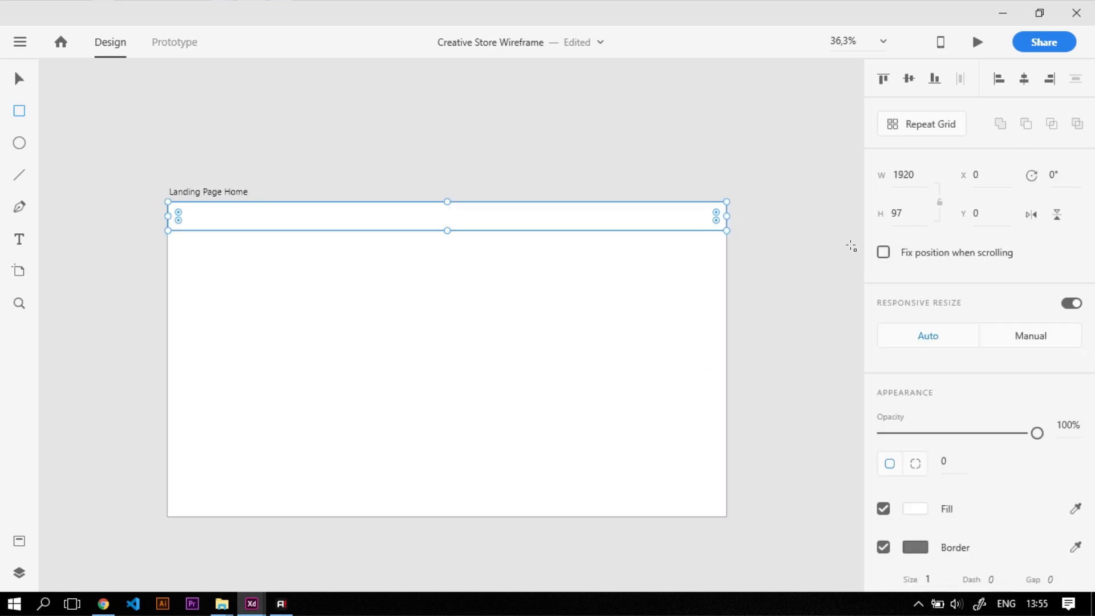
pyautogui.click(907, 211)
pyautogui.write('110')
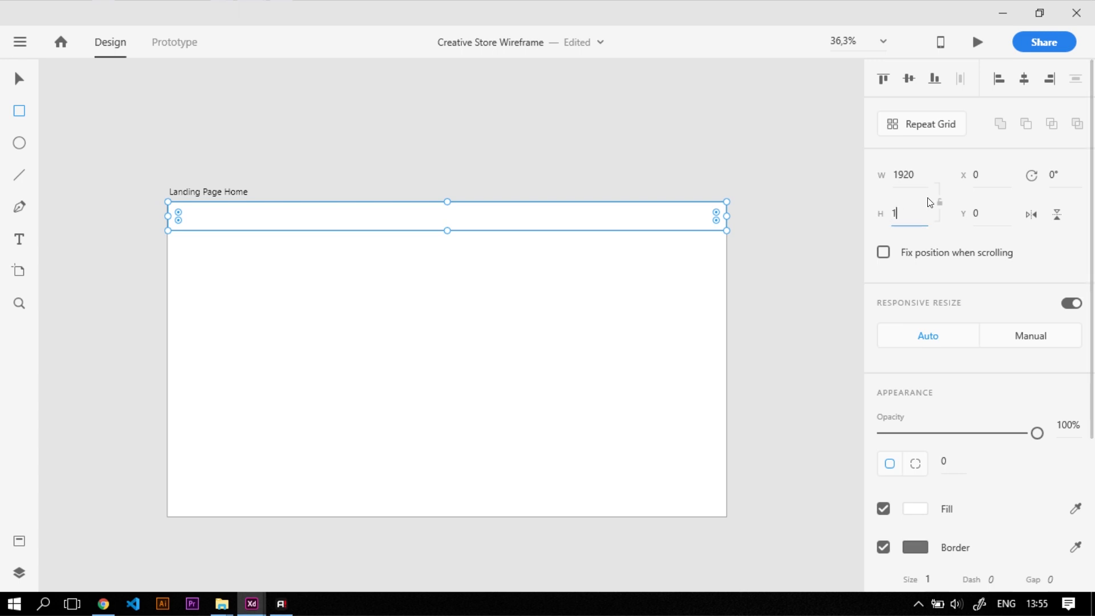
pyautogui.press('Return')
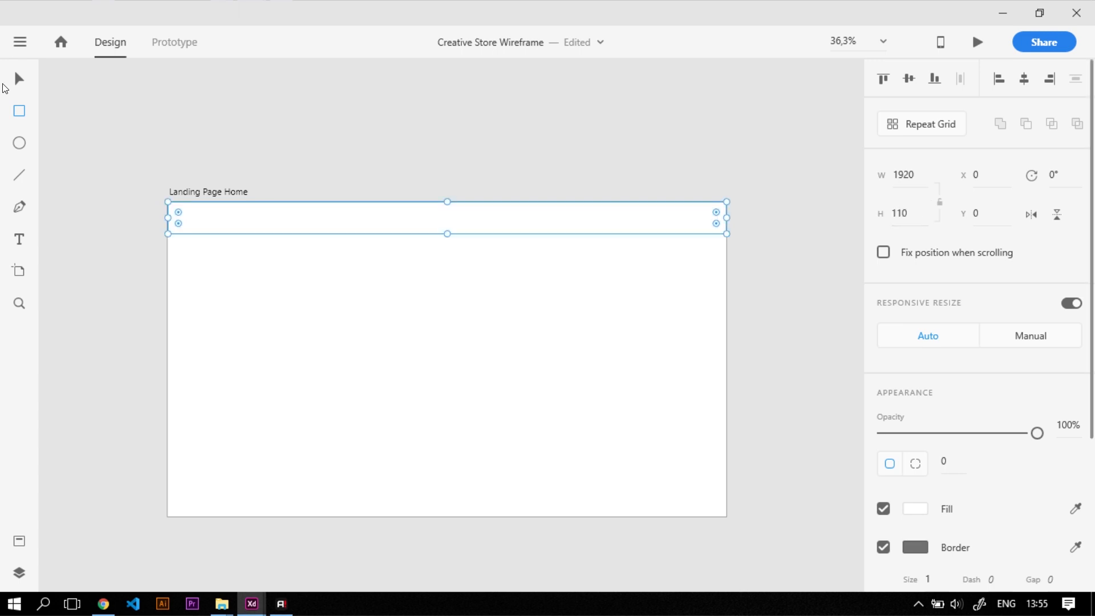
# Step: Fill the header rectangle with the grey #878787
pyautogui.click(19, 78)
pyautogui.click(401, 156)
pyautogui.click(501, 234)
pyautogui.click(915, 508)
pyautogui.moveTo(684, 410); pyautogui.dragTo(644, 427)
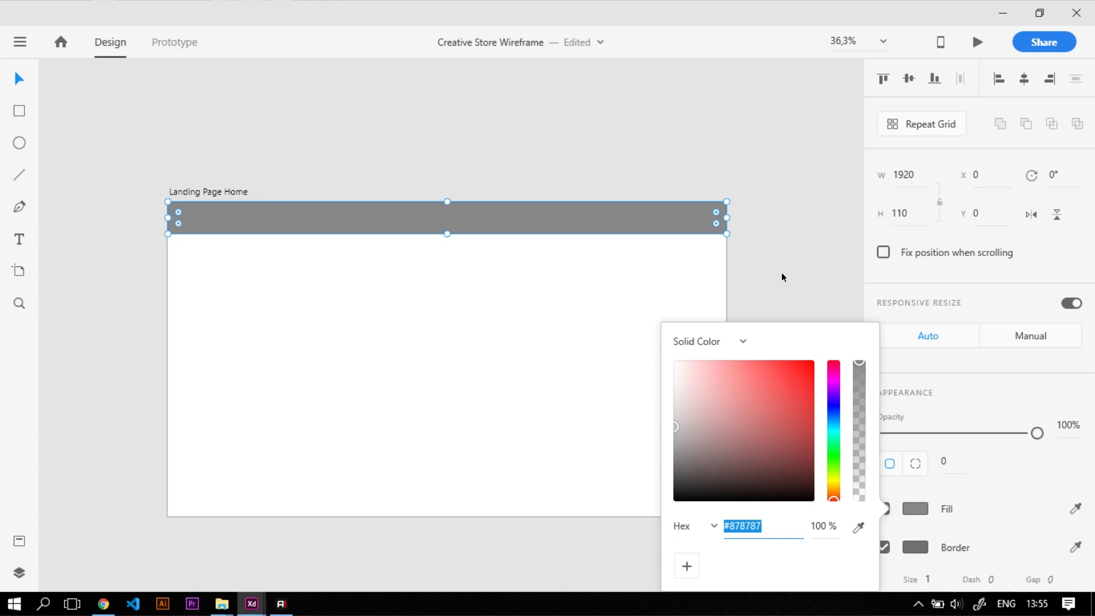
pyautogui.click(783, 277)
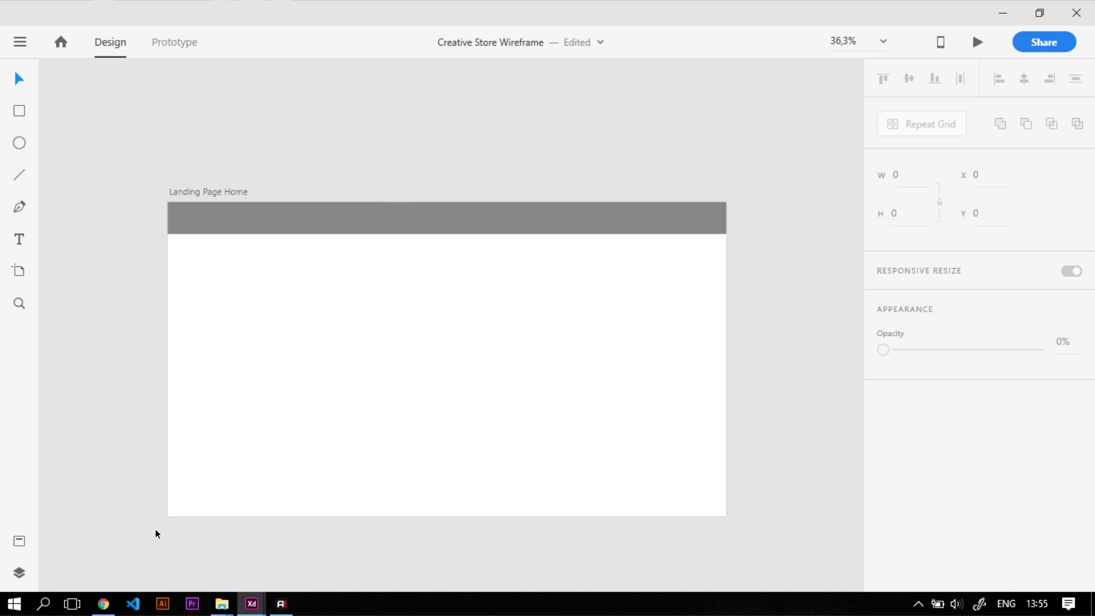
# Step: Switch to the MindMeister mind map and go through each Header item from Navigasi to Seacrh Bar
pyautogui.click(103, 596)
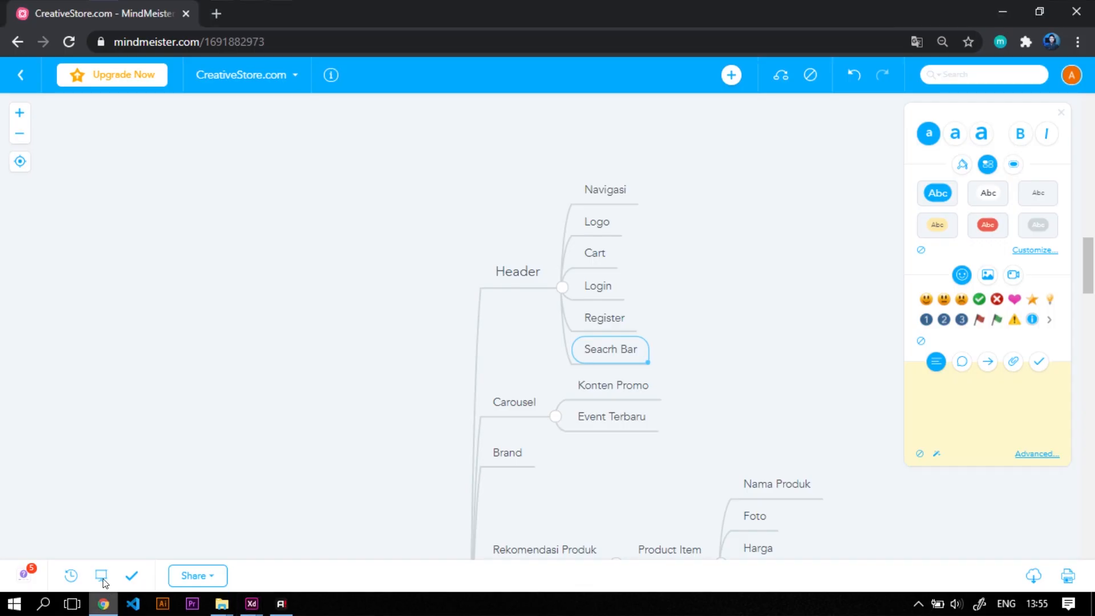
pyautogui.scroll(1, 593, 220)
pyautogui.click(615, 184)
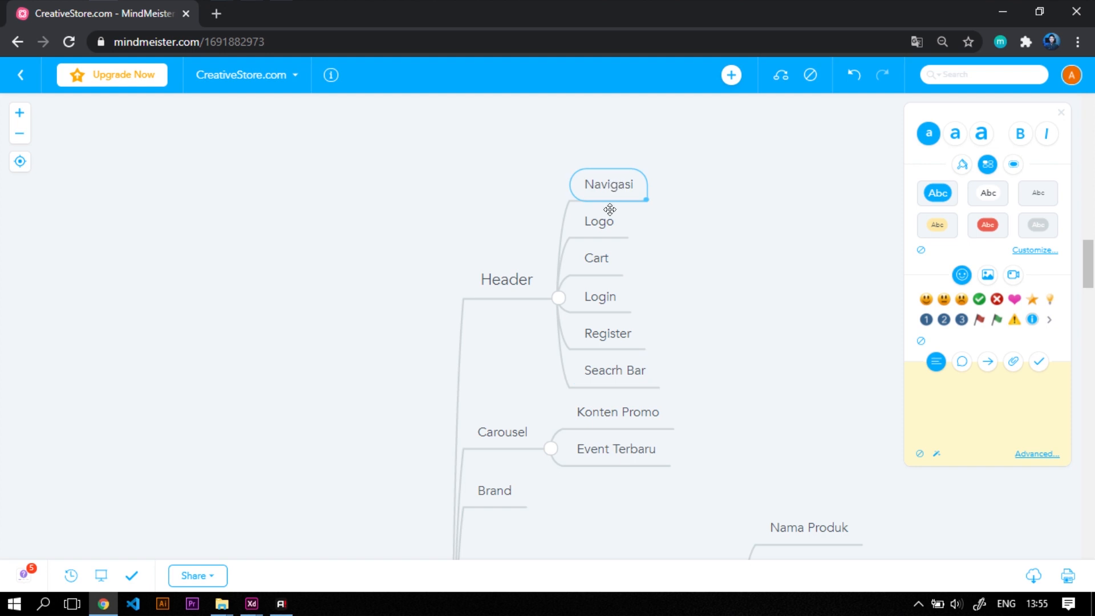
pyautogui.click(606, 223)
pyautogui.click(608, 257)
pyautogui.click(606, 297)
pyautogui.click(609, 338)
pyautogui.click(618, 368)
# Step: Return to Adobe XD and enable the layout grid on the Landing Page Home artboard
pyautogui.hotkey('alt', 'Tab')
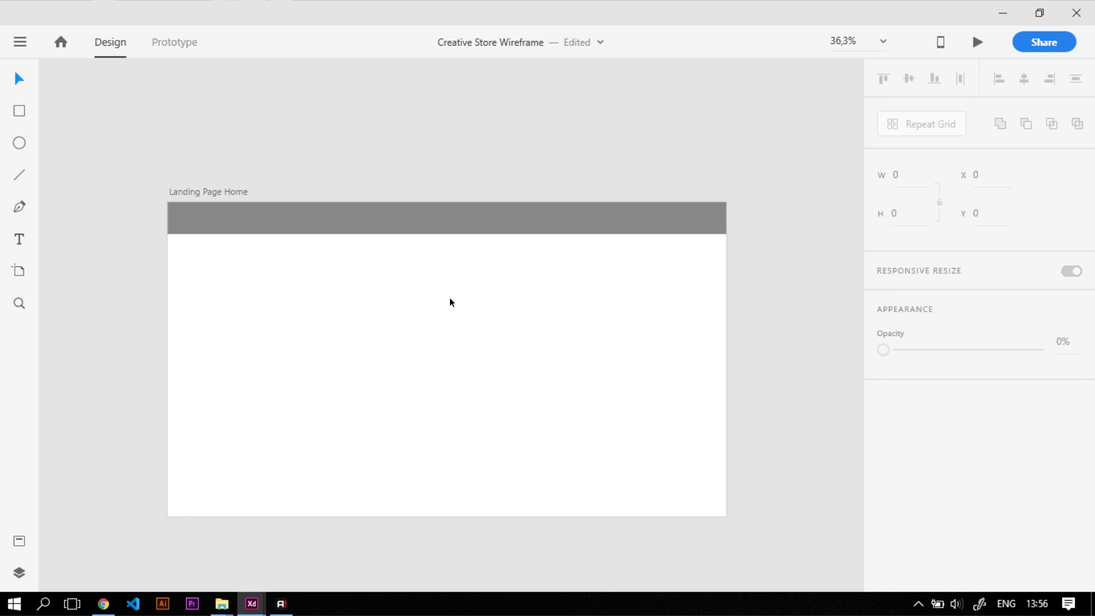
pyautogui.click(448, 340)
pyautogui.click(884, 558)
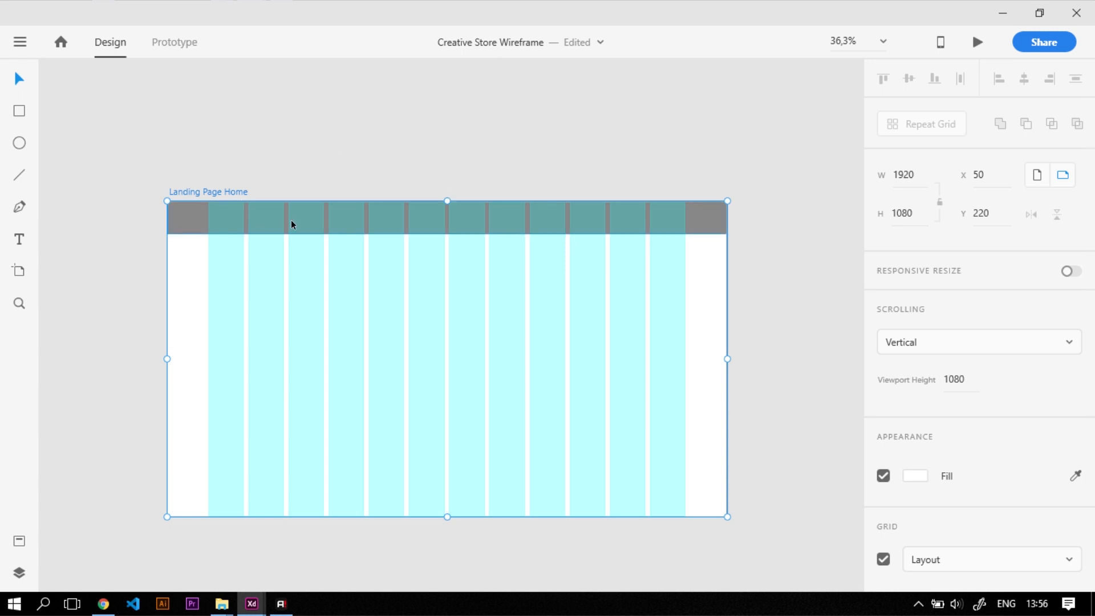
# Step: Draw a logo placeholder rectangle about 260 by 60 in the header, across the first two grid columns
pyautogui.scroll(4, 245, 210)
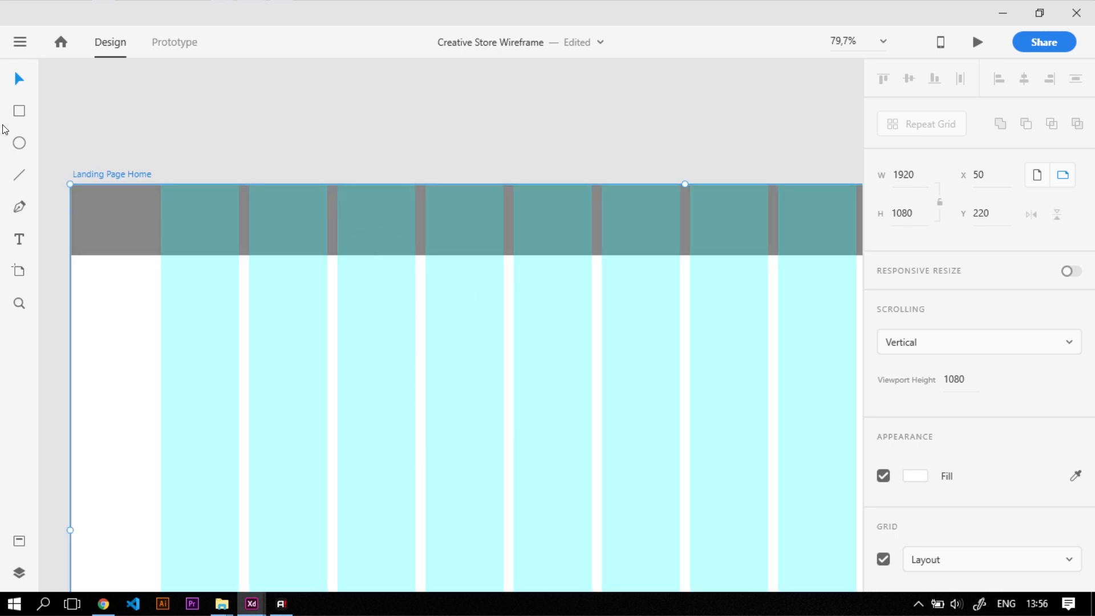
pyautogui.click(19, 111)
pyautogui.moveTo(161, 206)
pyautogui.mouseDown()
pyautogui.moveTo(302, 250)
pyautogui.moveTo(327, 243)
pyautogui.mouseUp()
pyautogui.click(29, 84)
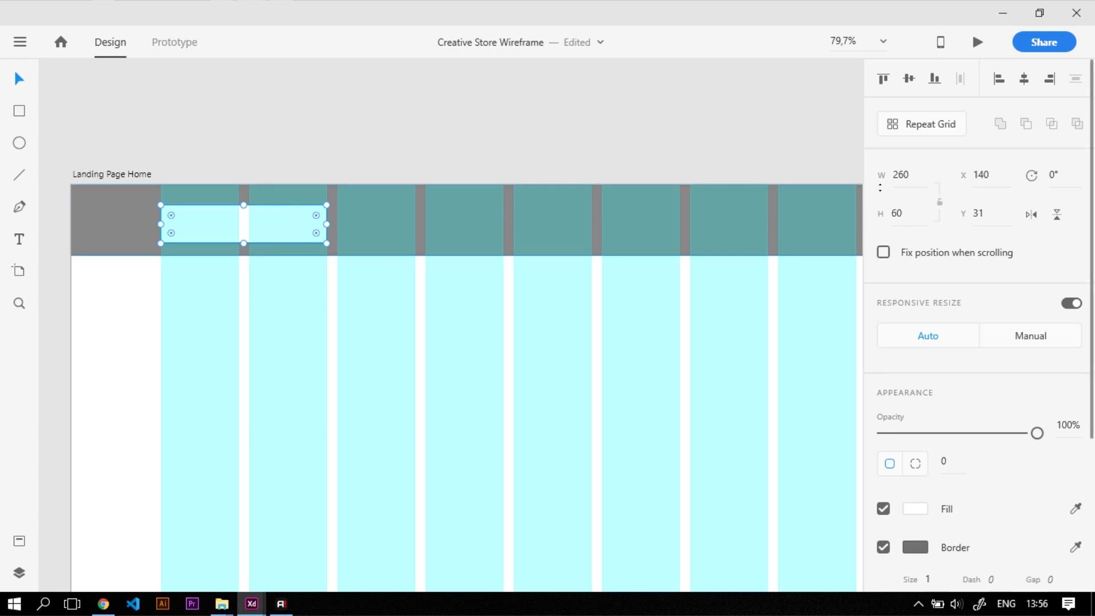
# Step: Set the logo placeholder to 230 wide and 80 high, and move it up to the vertical middle of the header
pyautogui.click(911, 171)
pyautogui.write('230')
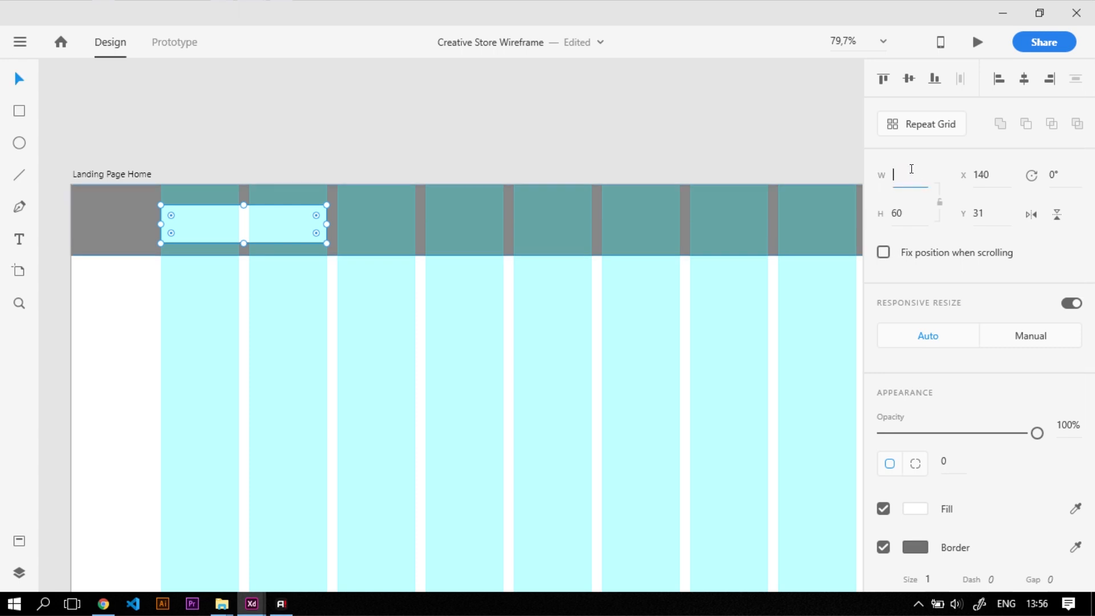
pyautogui.press('Tab')
pyautogui.write('80')
pyautogui.press('Return')
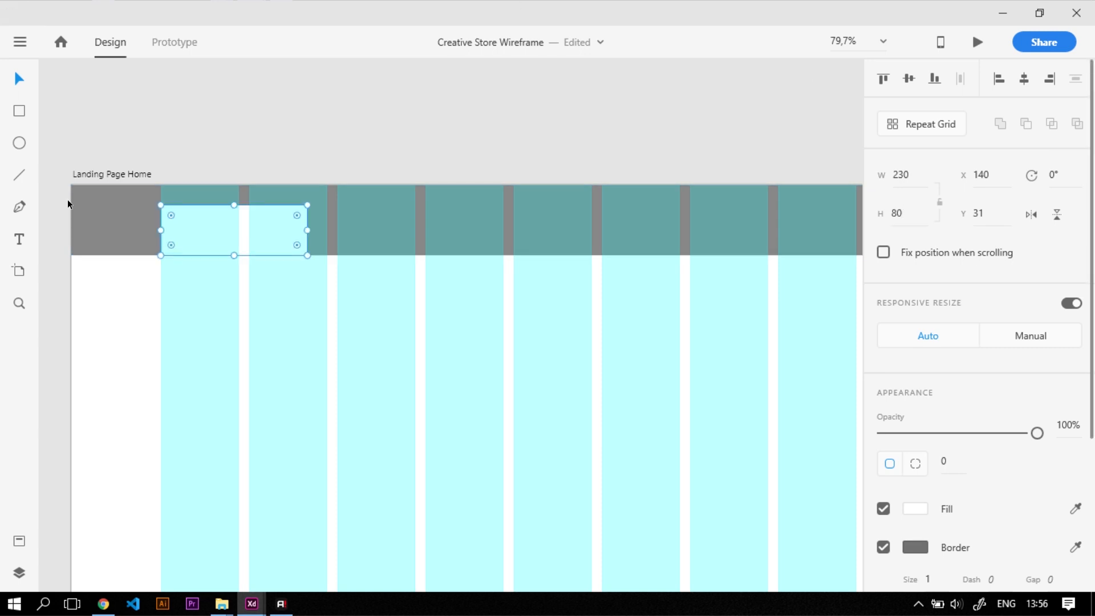
pyautogui.moveTo(216, 237); pyautogui.dragTo(216, 226)
pyautogui.click(269, 161)
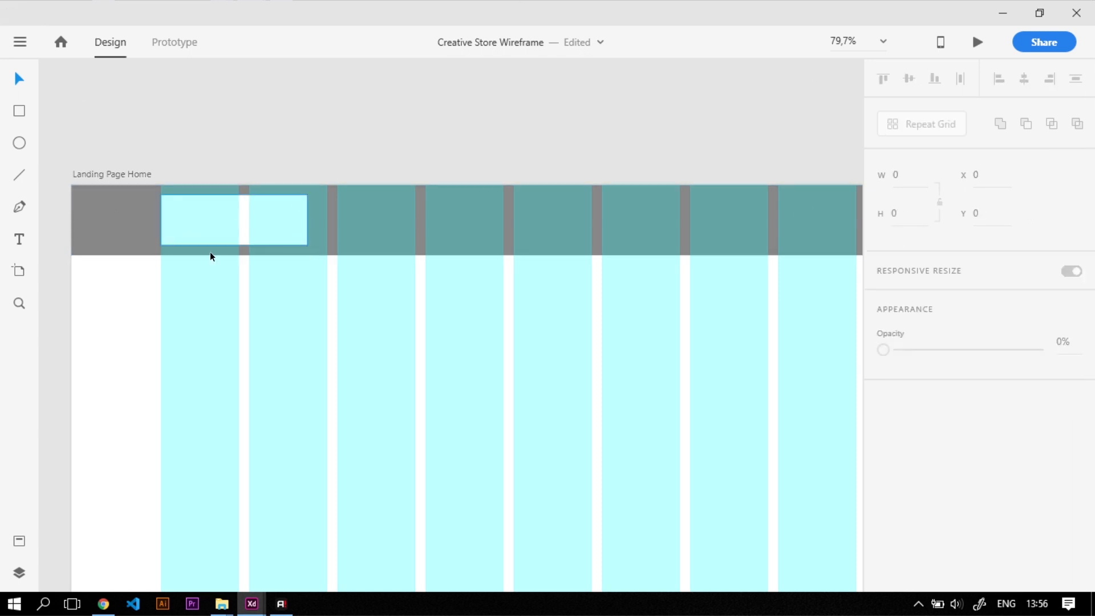
# Step: Add the text HOME in the header beside the logo placeholder and set its font size to 25
pyautogui.press('t')
pyautogui.click(384, 214)
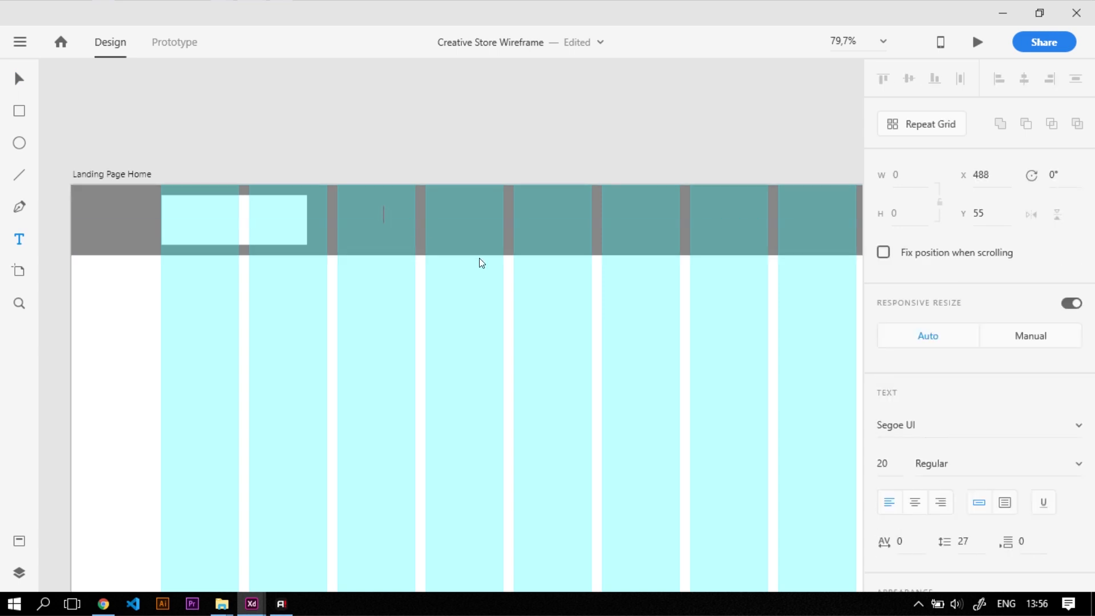
pyautogui.write('HOME')
pyautogui.hotkey('ctrl', 'a')
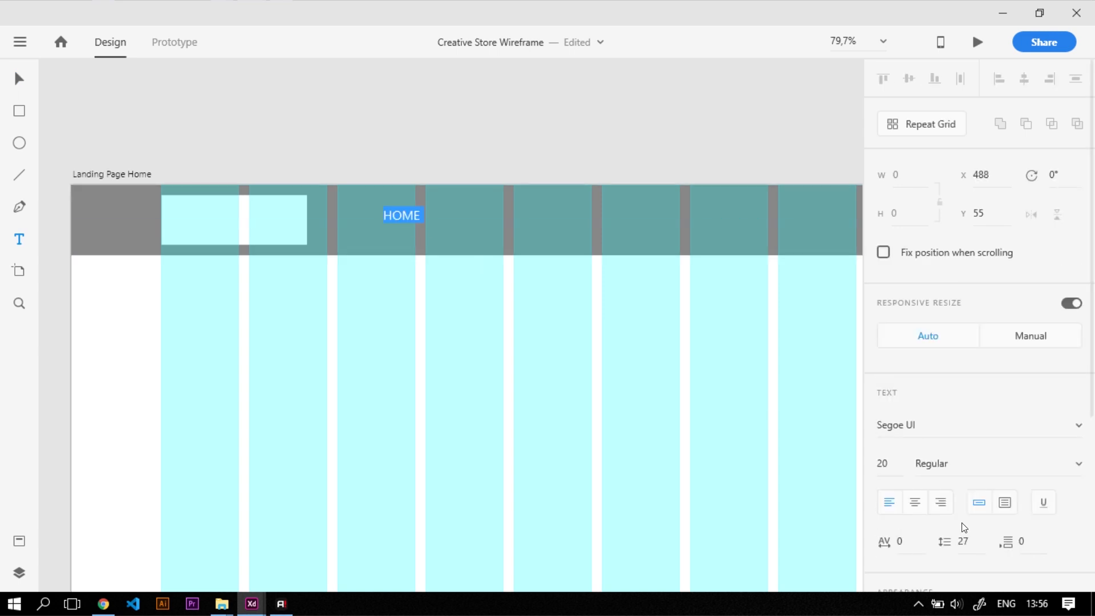
pyautogui.press('Escape')
pyautogui.click(888, 464)
pyautogui.doubleClick(887, 463)
pyautogui.write('25')
pyautogui.press('Return')
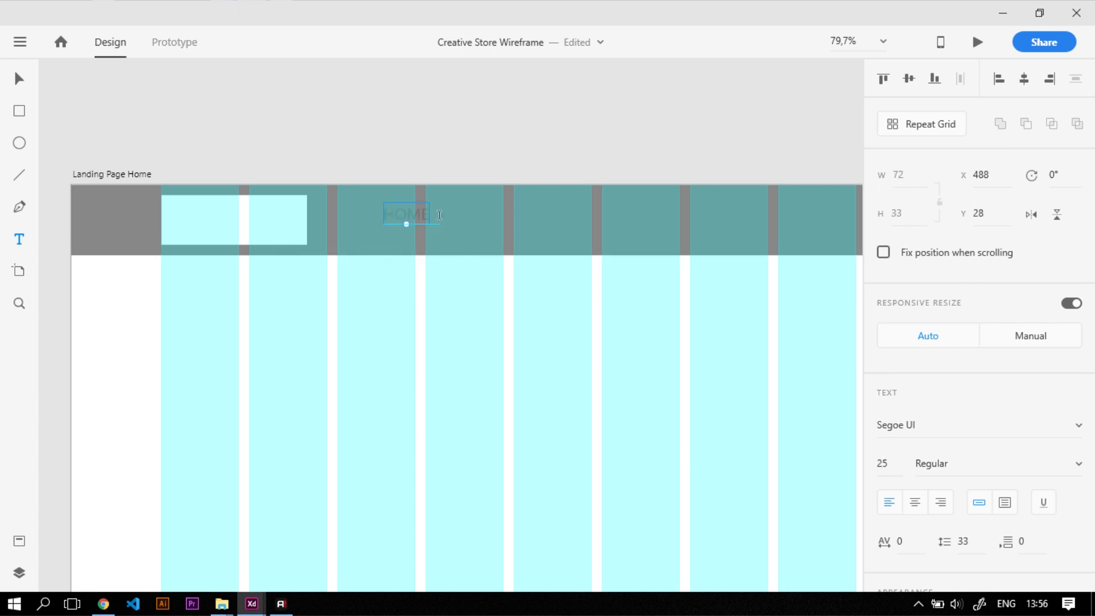
# Step: Change the HOME text's fill color to white
pyautogui.doubleClick(419, 214)
pyautogui.scroll(-3, 881, 458)
pyautogui.scroll(-2, 881, 457)
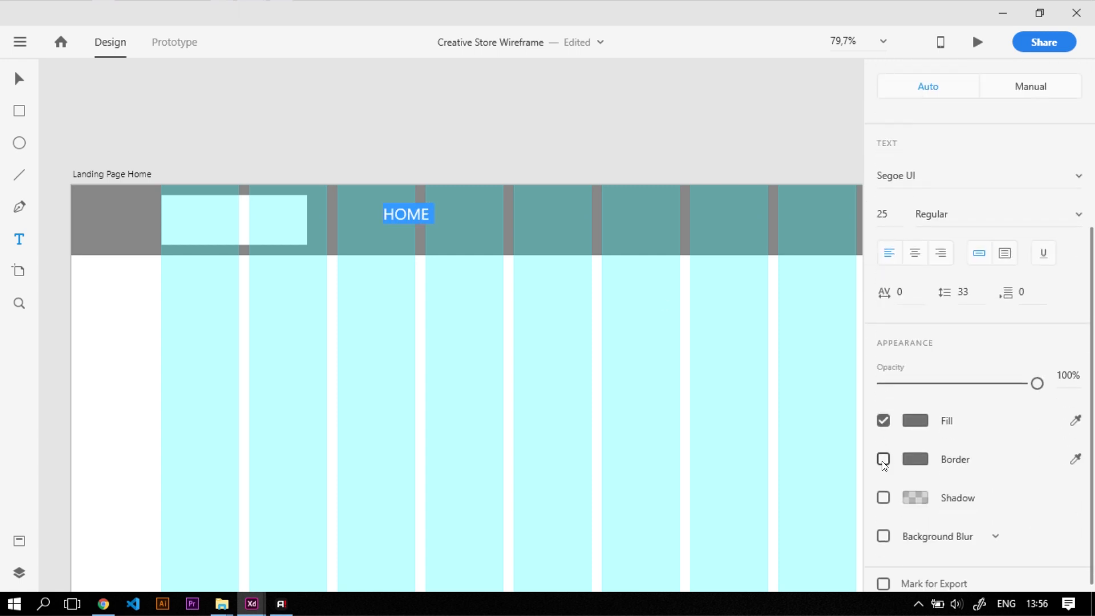
pyautogui.click(920, 412)
pyautogui.click(918, 414)
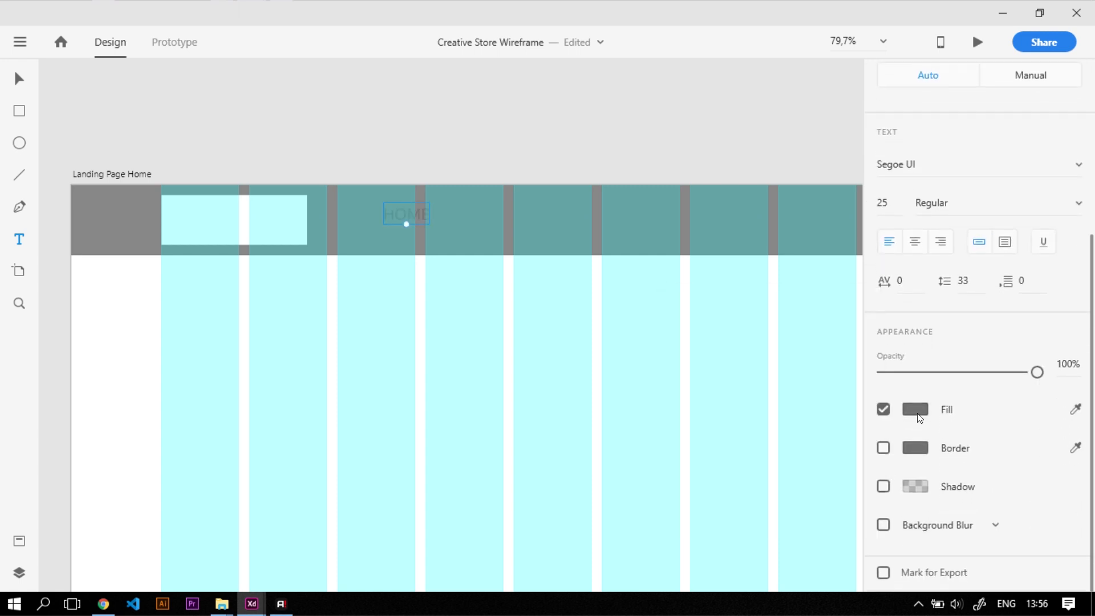
pyautogui.moveTo(707, 325); pyautogui.dragTo(605, 242)
# Step: Move the HOME text slightly down and left so it sits level with the logo placeholder's middle
pyautogui.click(16, 80)
pyautogui.moveTo(414, 217); pyautogui.dragTo(410, 224)
pyautogui.doubleClick(412, 222)
pyautogui.click(454, 240)
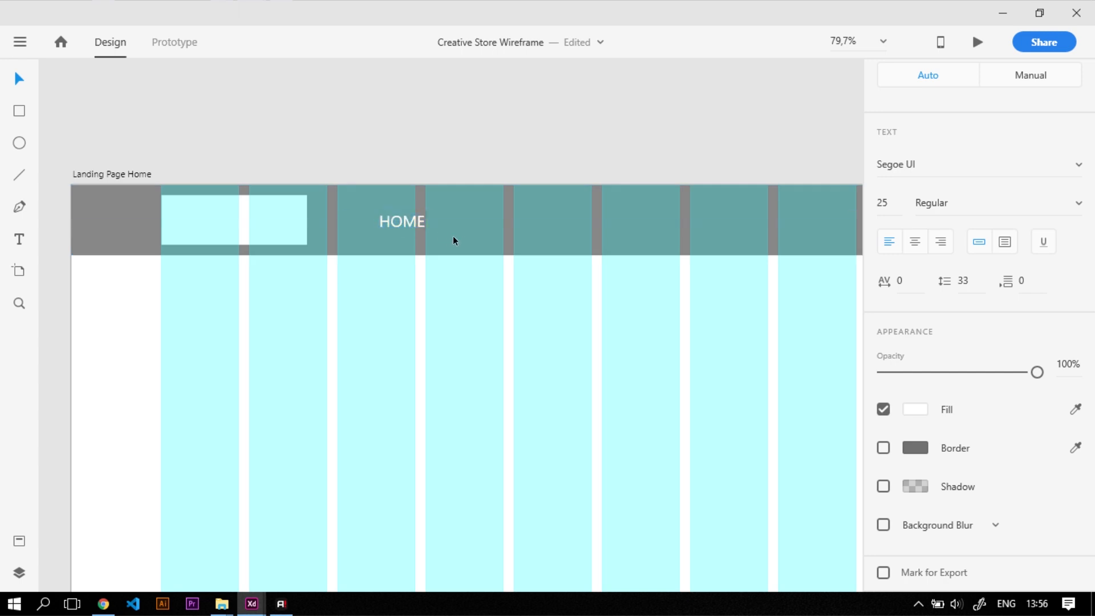
# Step: Extend the HOME text in the header with the menu items MAN, WOMAN, KIDS, CATEGORY and ABOUT
pyautogui.write('man')
pyautogui.press('BackSpace')
pyautogui.press('BackSpace')
pyautogui.press('BackSpace')
pyautogui.write('MAN')
pyautogui.write('WOB')
pyautogui.press('BackSpace')
pyautogui.write('MAN')
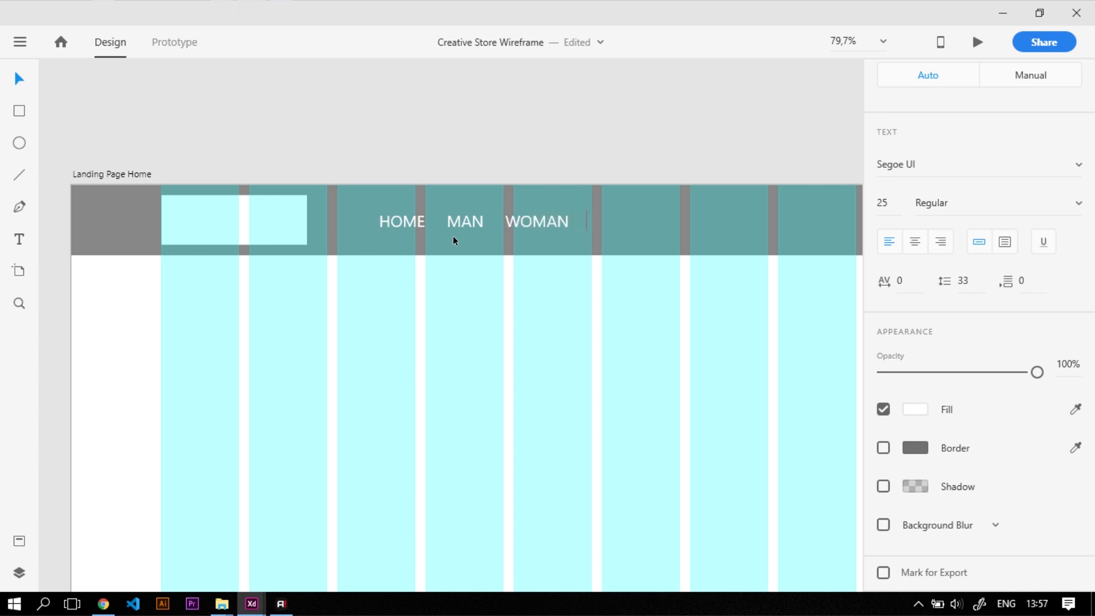
pyautogui.write('KIDSCATEGORY ABOUT')
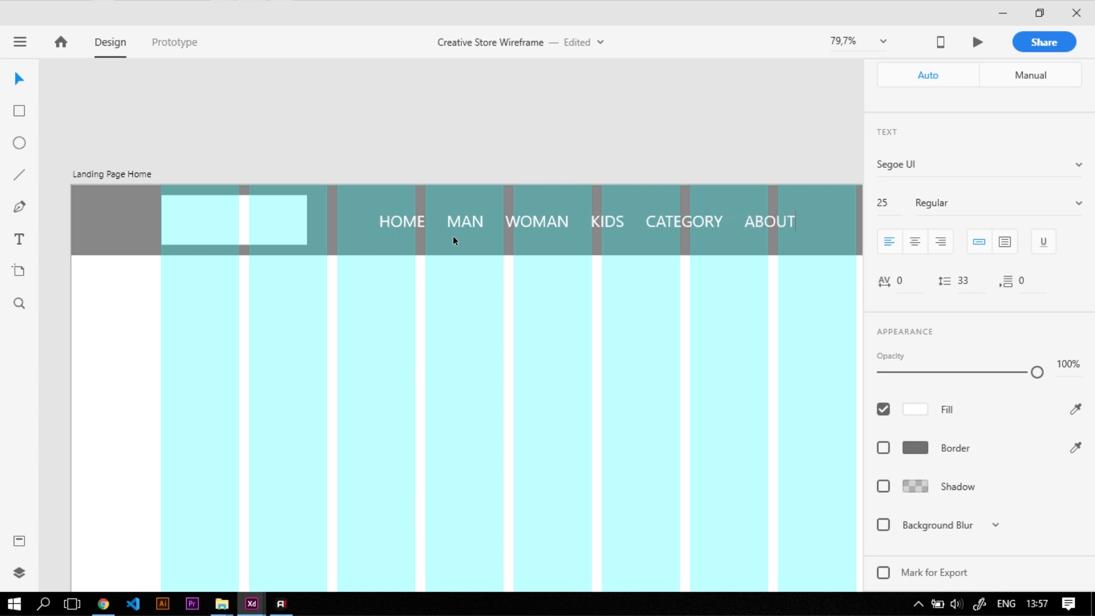
# Step: Draw a rectangle about 400 wide and 62 high in the header to the right of the ABOUT menu item
pyautogui.scroll(-4, 331, 262)
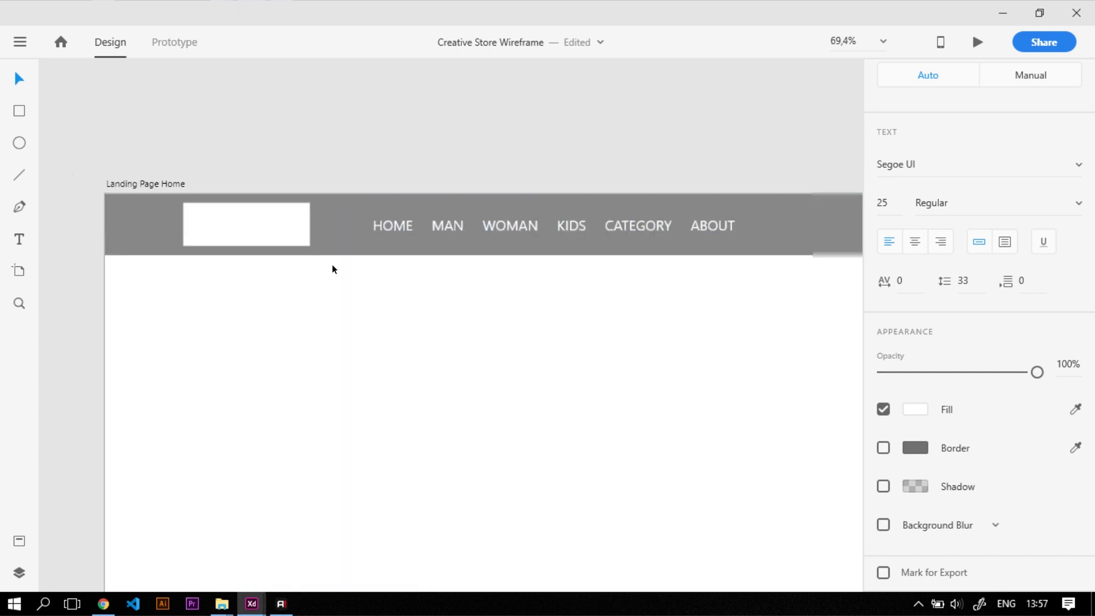
pyautogui.scroll(2, 661, 249)
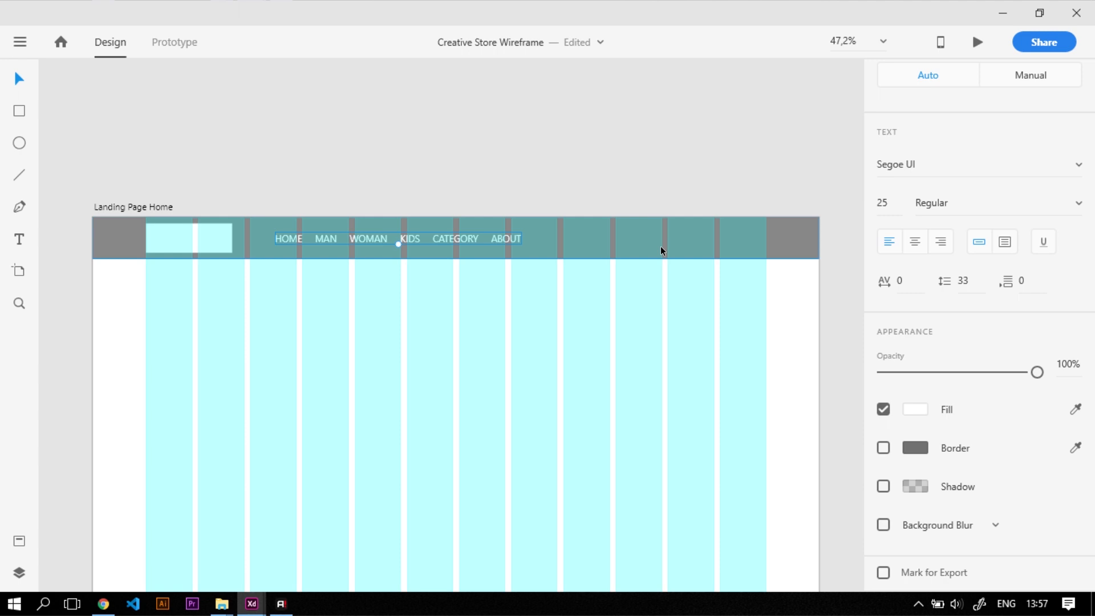
pyautogui.press('r')
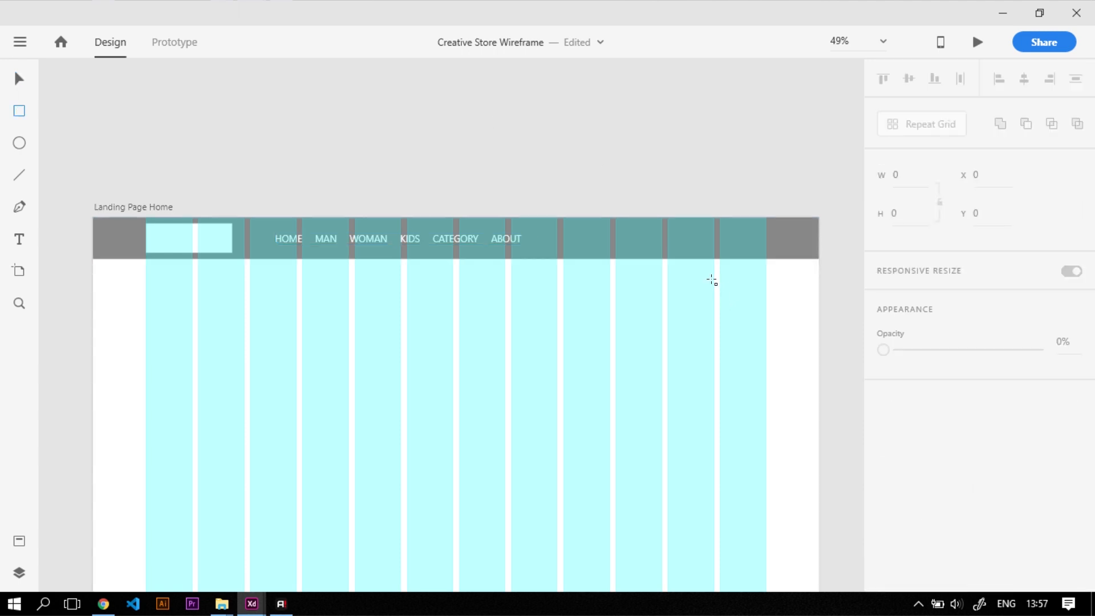
pyautogui.scroll(2, 712, 280)
pyautogui.moveTo(469, 198)
pyautogui.mouseDown()
pyautogui.moveTo(724, 274)
pyautogui.moveTo(720, 237)
pyautogui.mouseUp()
pyautogui.click(19, 78)
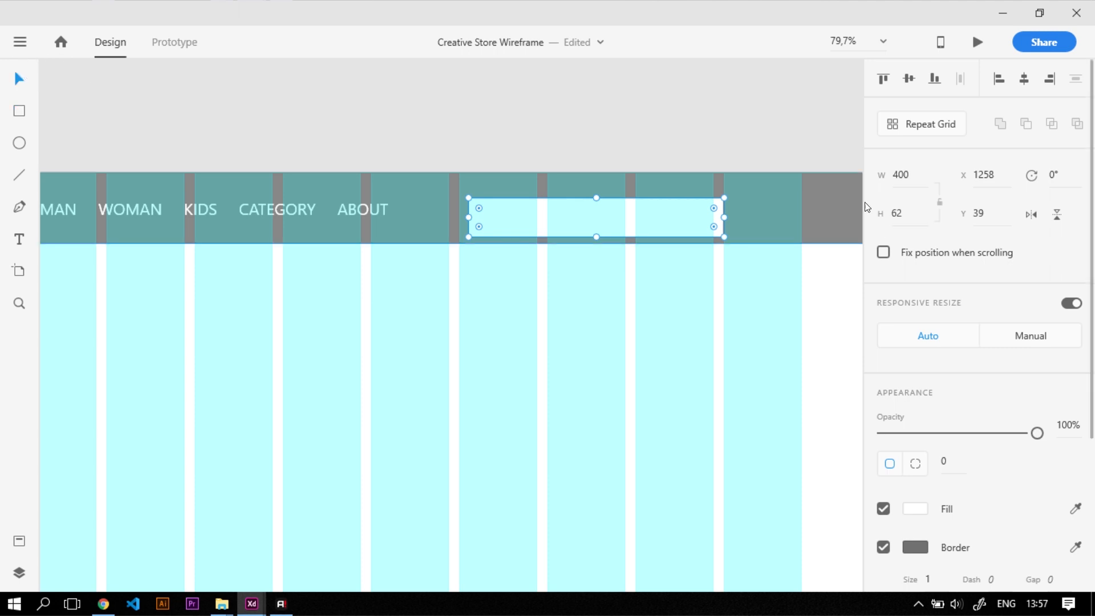
# Step: Set the new rectangle to 245 wide and 40 high, and move it level with the middle of the menu text
pyautogui.click(898, 176)
pyautogui.write('245')
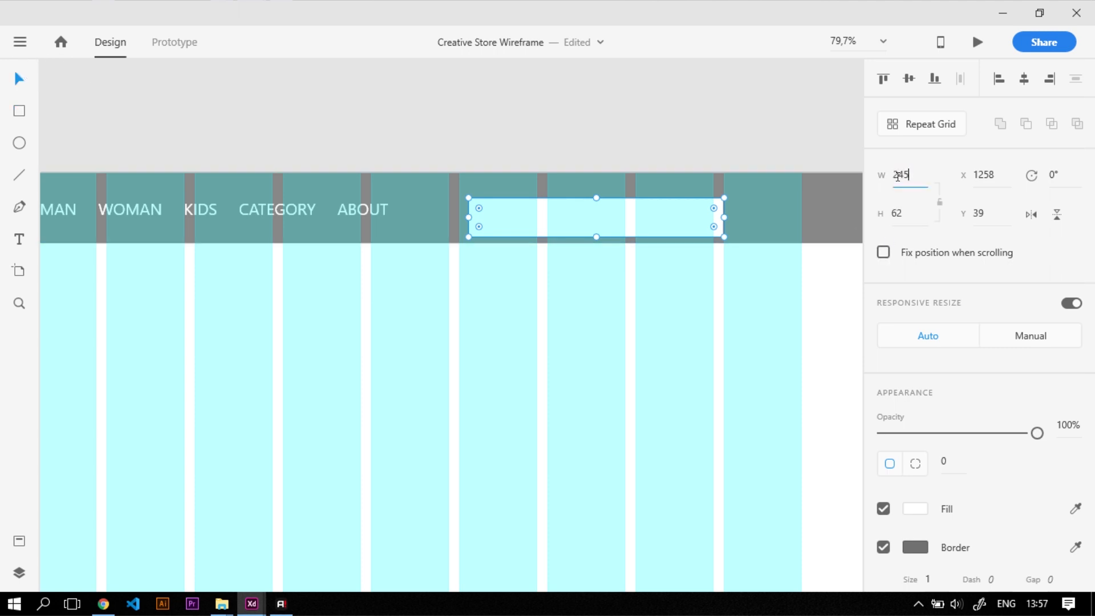
pyautogui.press('Tab')
pyautogui.write('40')
pyautogui.press('Return')
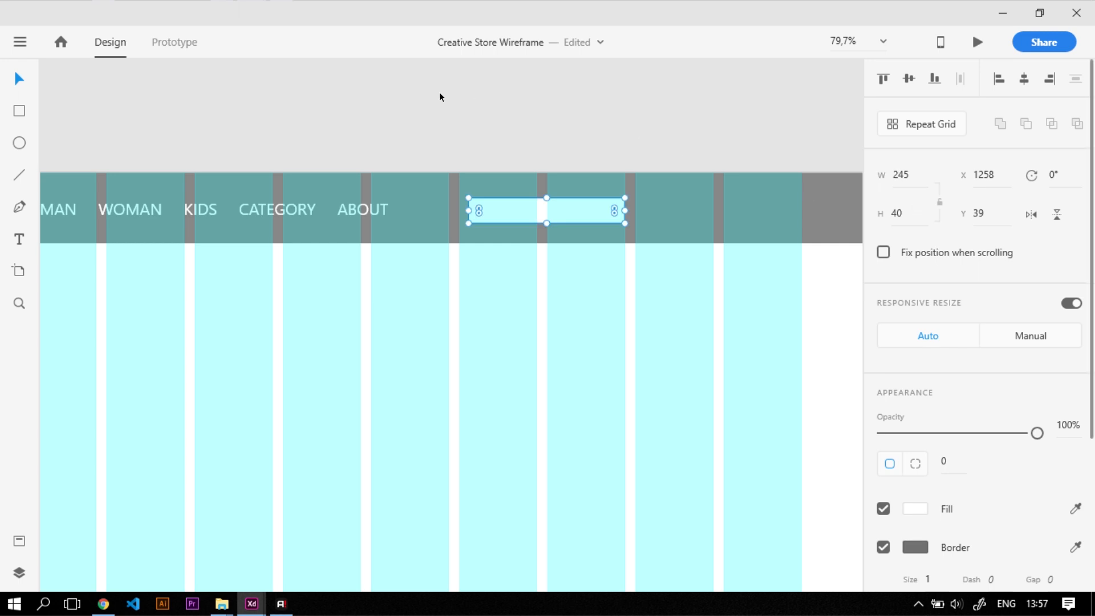
pyautogui.click(276, 83)
pyautogui.moveTo(516, 218)
pyautogui.mouseDown()
pyautogui.moveTo(501, 204)
pyautogui.moveTo(508, 210)
pyautogui.mouseUp()
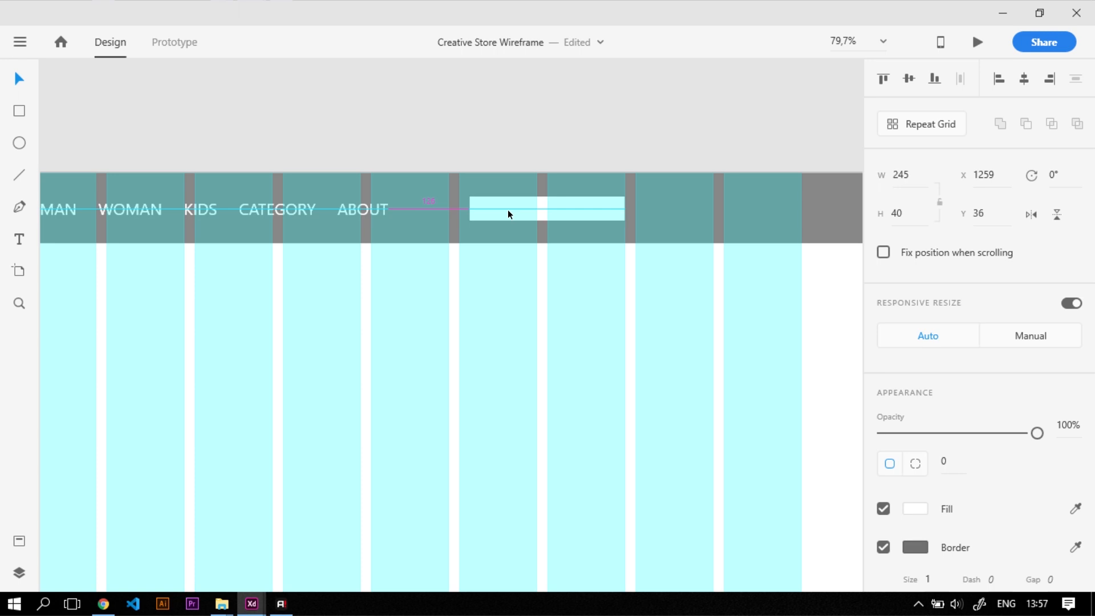
# Step: Round the rectangle's corners to a radius of 20 so it forms a pill-shaped search box
pyautogui.scroll(5, 627, 205)
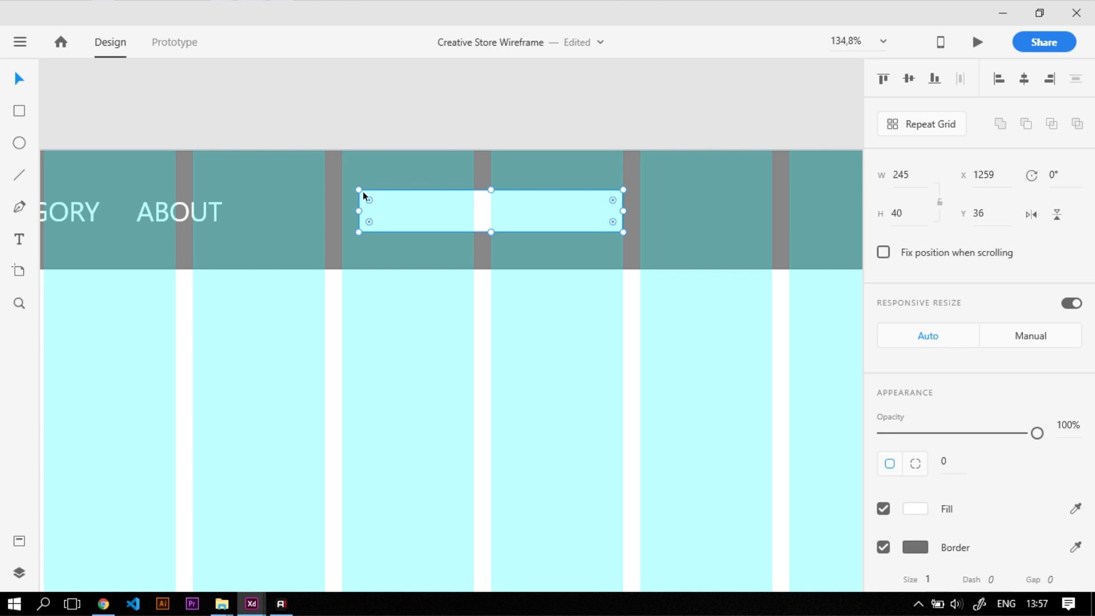
pyautogui.moveTo(370, 201); pyautogui.dragTo(447, 267)
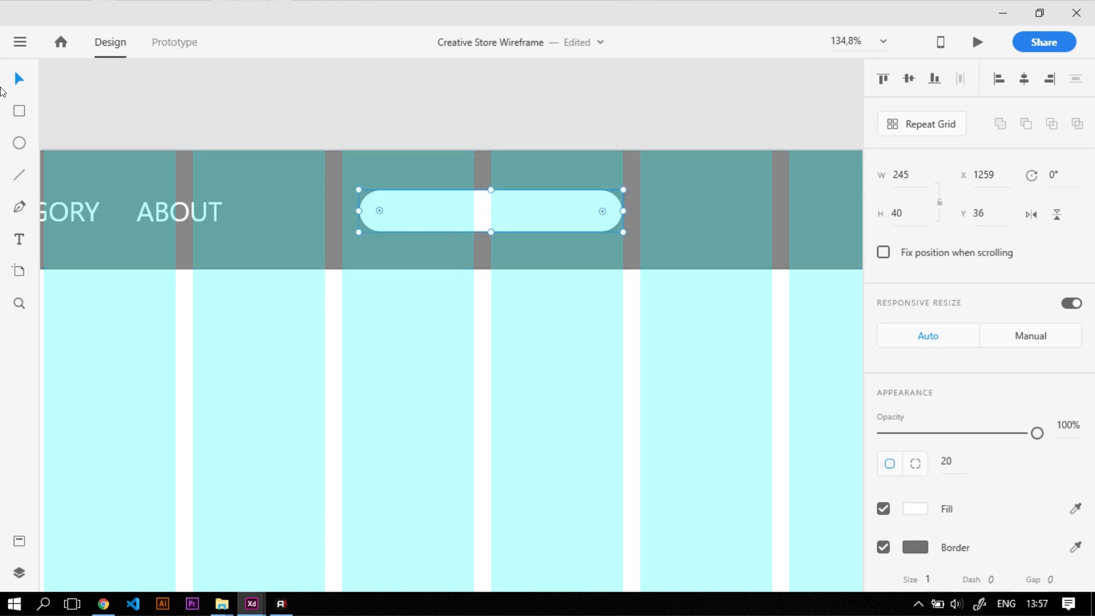
pyautogui.click(405, 136)
pyautogui.click(424, 216)
pyautogui.scroll(-5, 585, 248)
pyautogui.scroll(-1, 586, 248)
pyautogui.scroll(4, 593, 242)
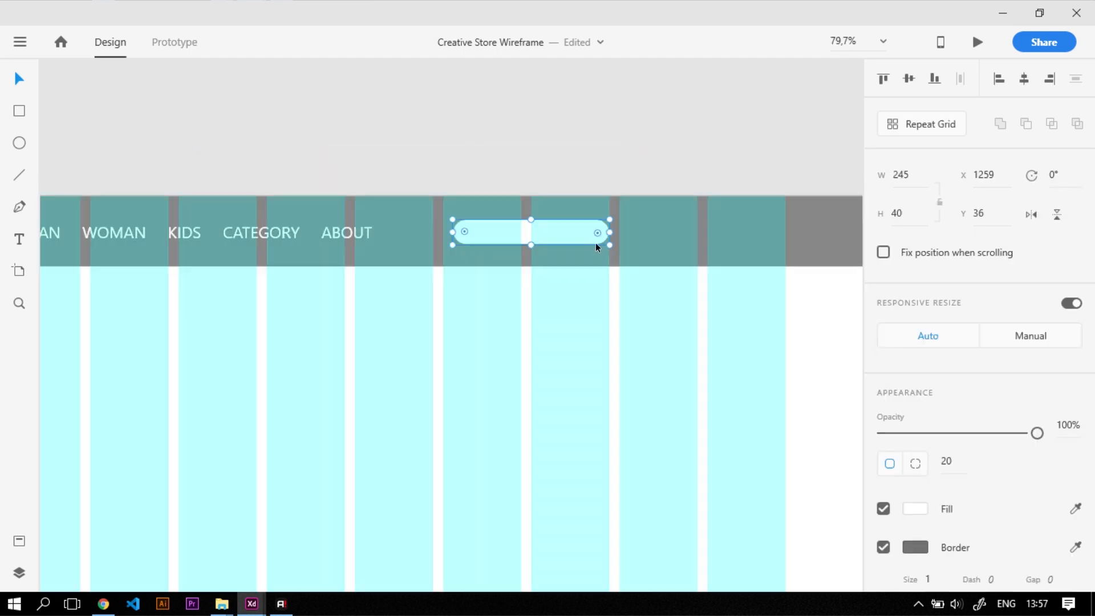
# Step: Change the search box's border color to white and remove its fill
pyautogui.scroll(-3, 940, 476)
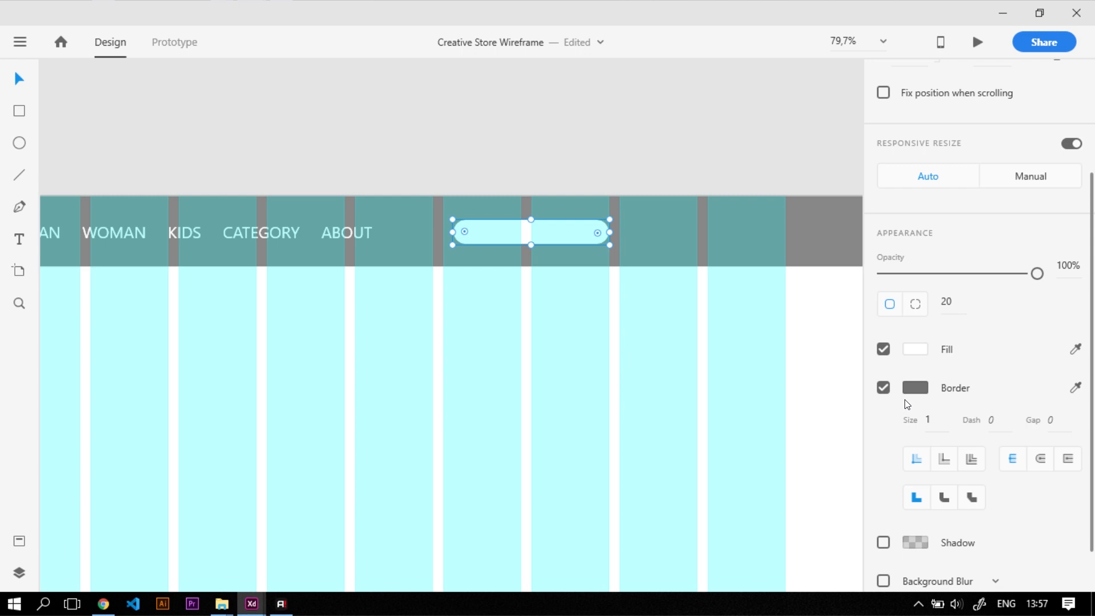
pyautogui.click(915, 387)
pyautogui.moveTo(707, 308); pyautogui.dragTo(616, 216)
pyautogui.click(722, 164)
pyautogui.click(593, 240)
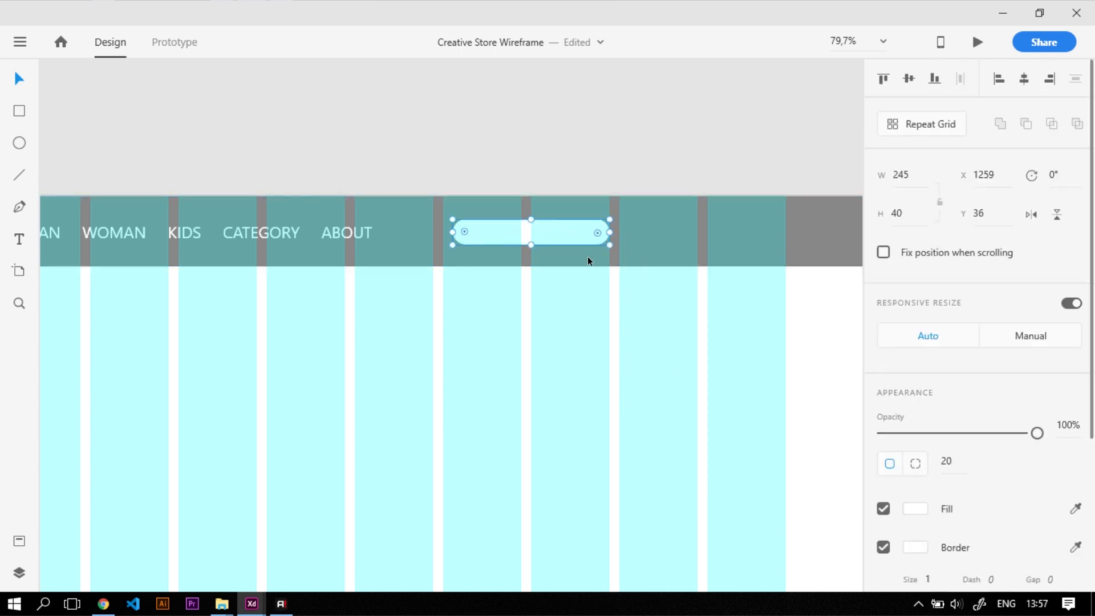
pyautogui.click(884, 508)
pyautogui.press('Escape')
# Step: Draw a circle about 34 by 34 inside the right end of the search box as the search icon placeholder
pyautogui.scroll(5, 587, 252)
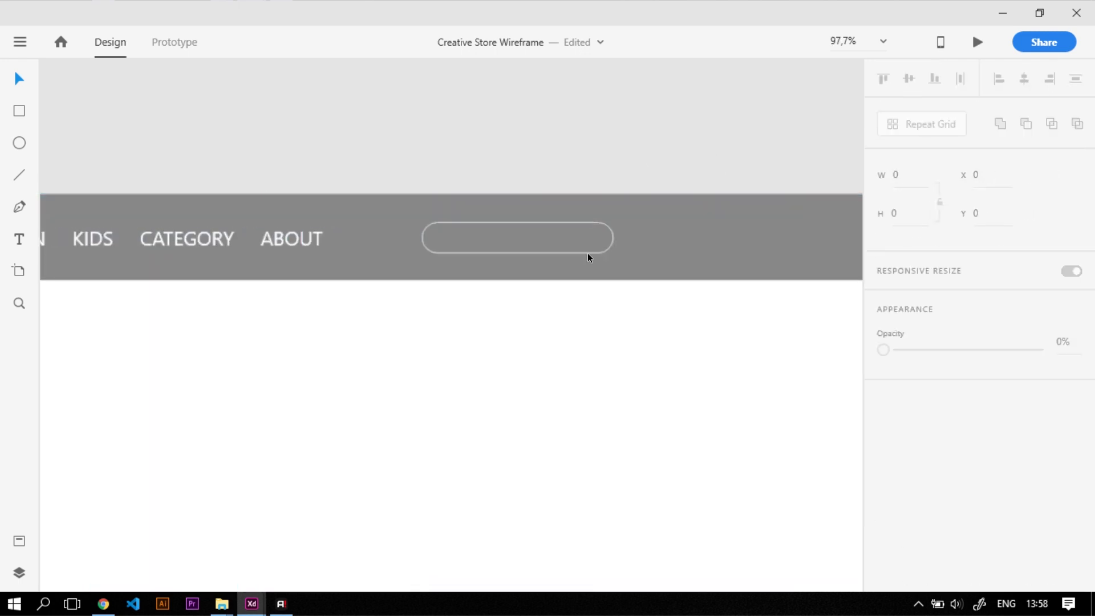
pyautogui.hotkey('ctrl', 'shift', "'")
pyautogui.press('e')
pyautogui.moveTo(586, 227); pyautogui.dragTo(605, 245)
pyautogui.press('v')
pyautogui.click(623, 116)
pyautogui.click(606, 245)
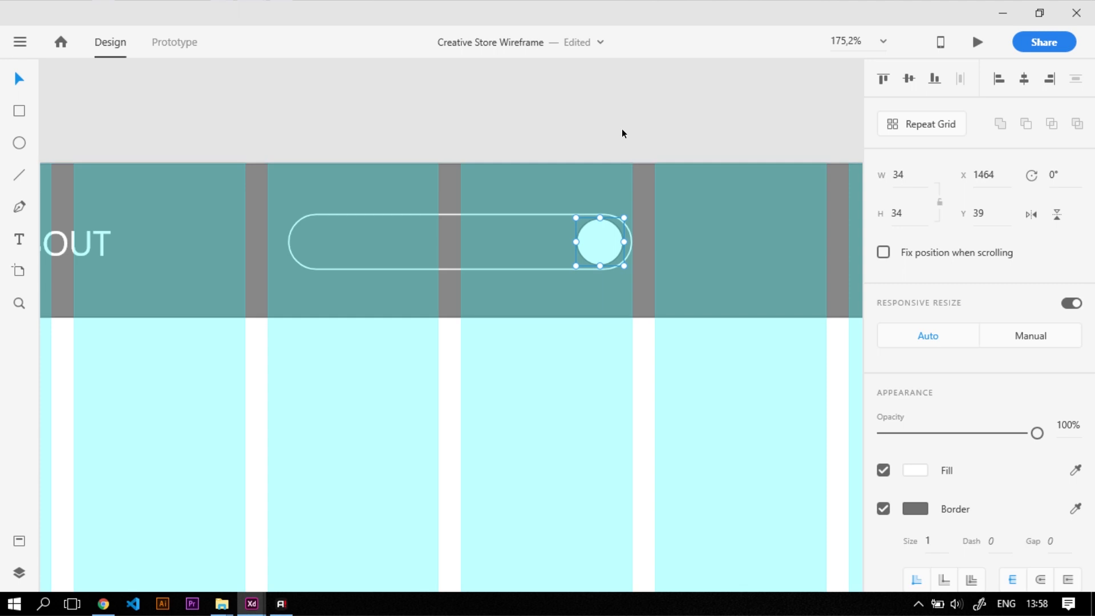
# Step: Shrink the search box's circle to about 30 by 30, centered at the box's right end, and remove its border
pyautogui.scroll(-2, 685, 217)
pyautogui.scroll(3, 671, 238)
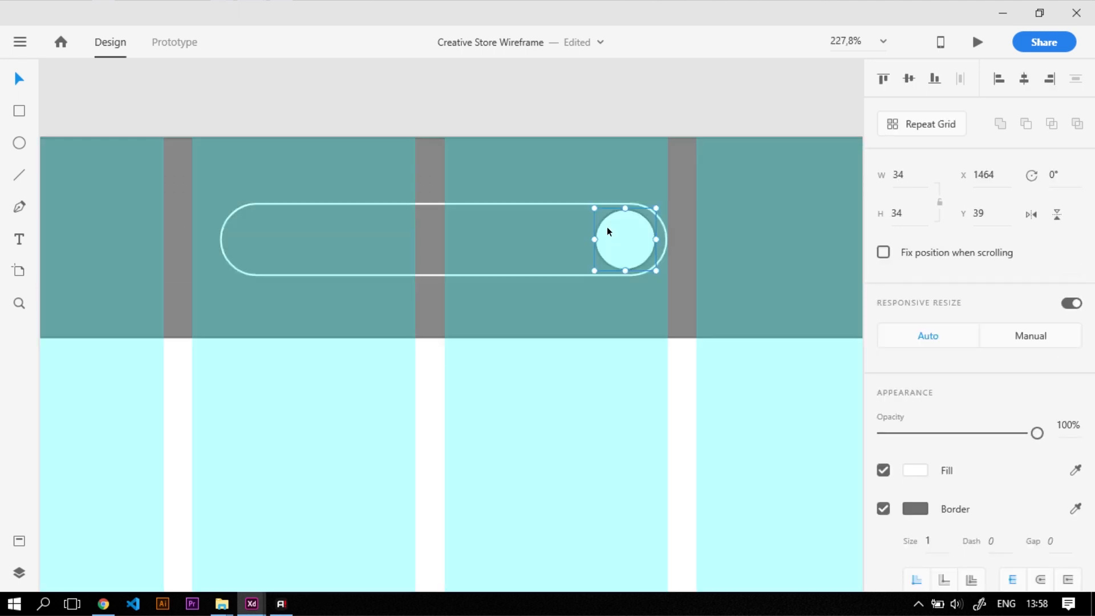
pyautogui.moveTo(595, 209); pyautogui.dragTo(599, 212)
pyautogui.moveTo(630, 246); pyautogui.dragTo(628, 242)
pyautogui.scroll(-2, 884, 458)
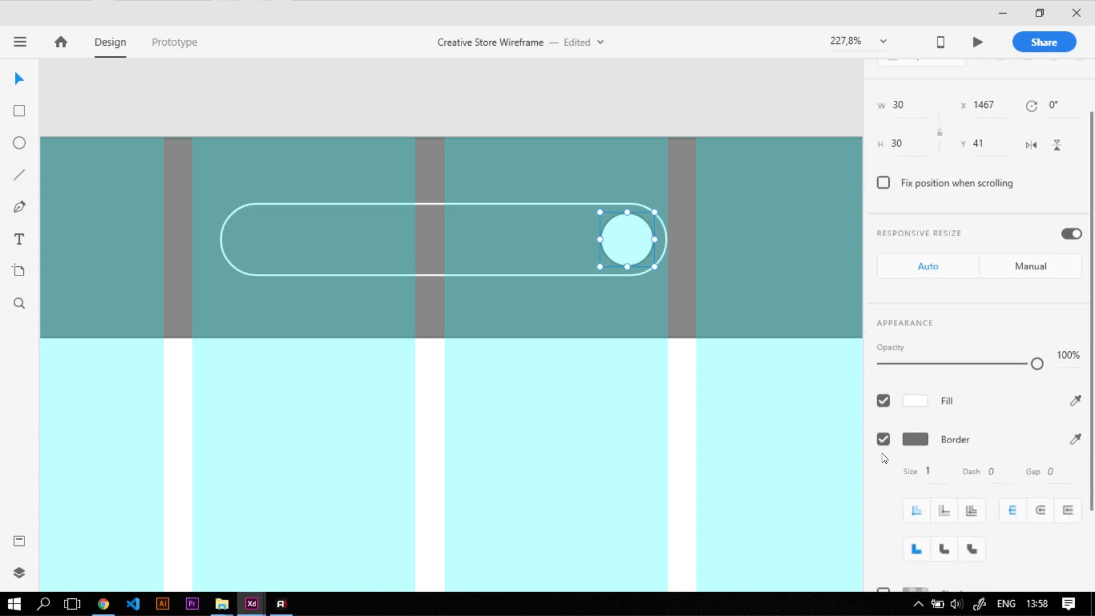
pyautogui.click(883, 447)
# Step: Duplicate the menu text, replace the copy's wording with sEARCH, and place it inside the search box
pyautogui.scroll(-4, 668, 278)
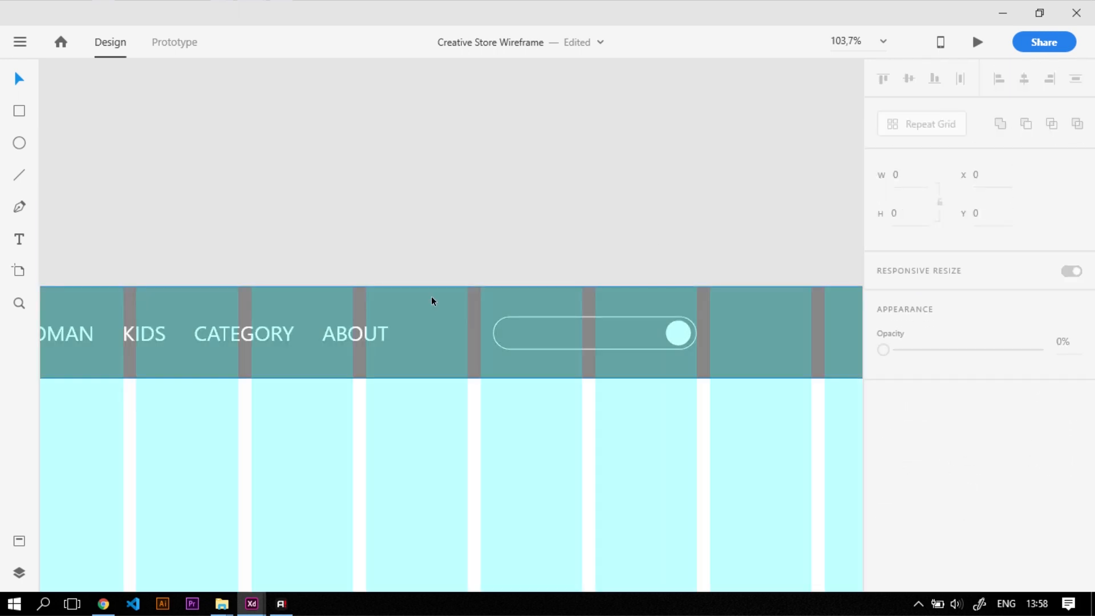
pyautogui.moveTo(352, 341); pyautogui.dragTo(627, 340)
pyautogui.doubleClick(638, 340)
pyautogui.write('s')
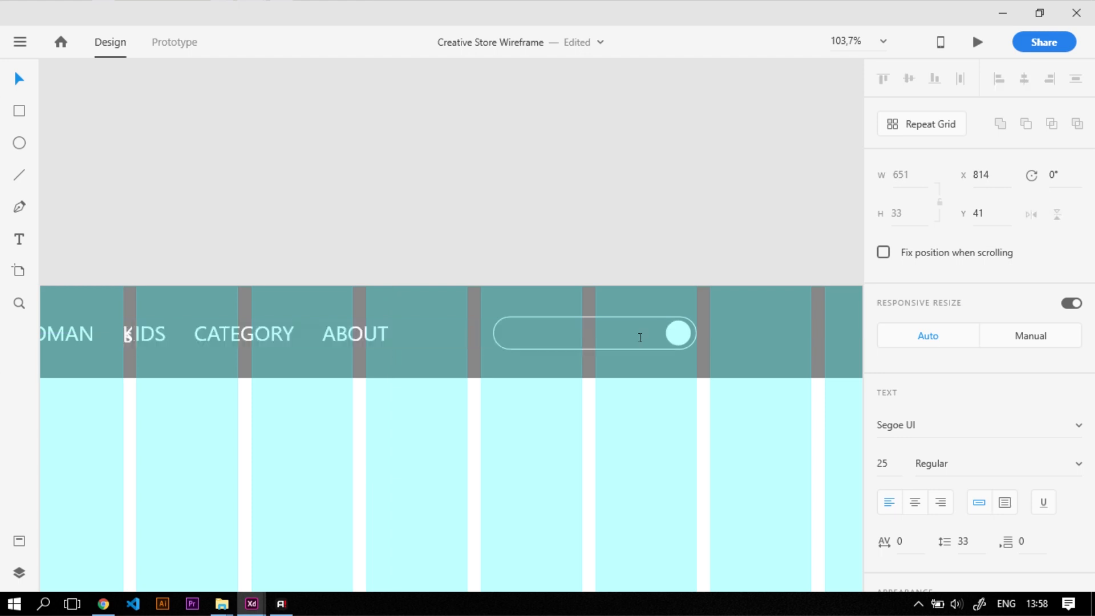
pyautogui.write('EARCH')
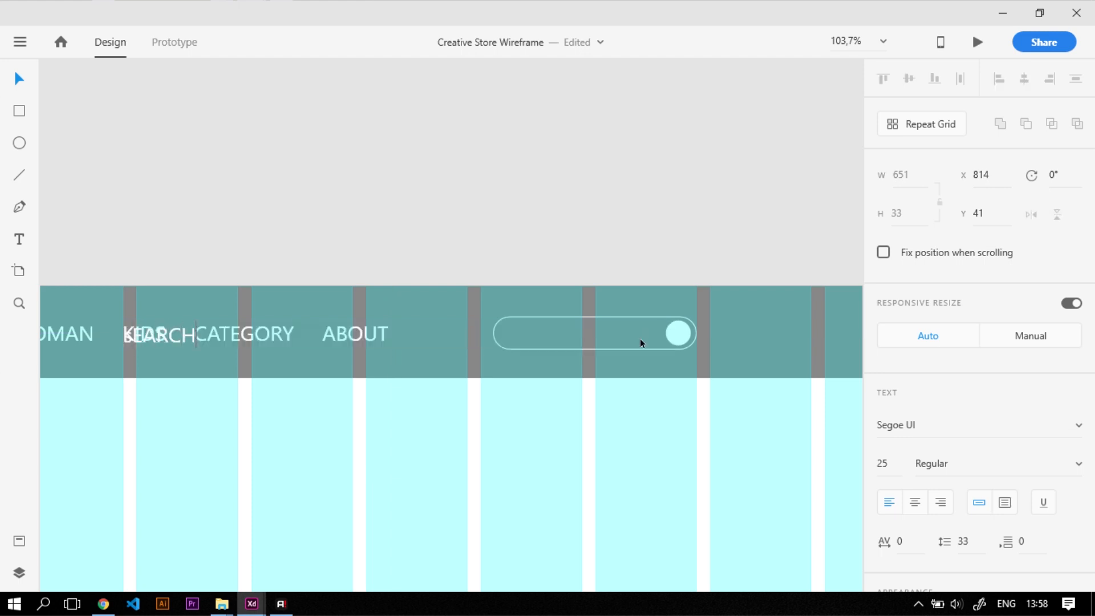
pyautogui.press('Escape')
pyautogui.moveTo(198, 334); pyautogui.dragTo(585, 388)
# Step: Correct the search box's text to Search
pyautogui.scroll(3, 592, 343)
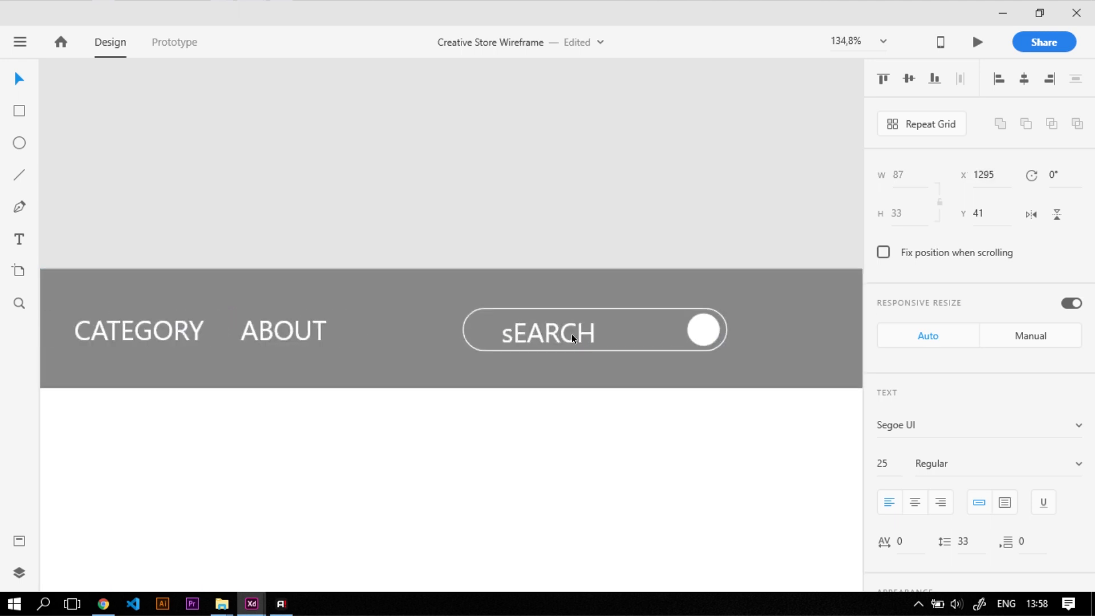
pyautogui.doubleClick(560, 333)
pyautogui.hotkey('ctrl', 'a')
pyautogui.write('Sea')
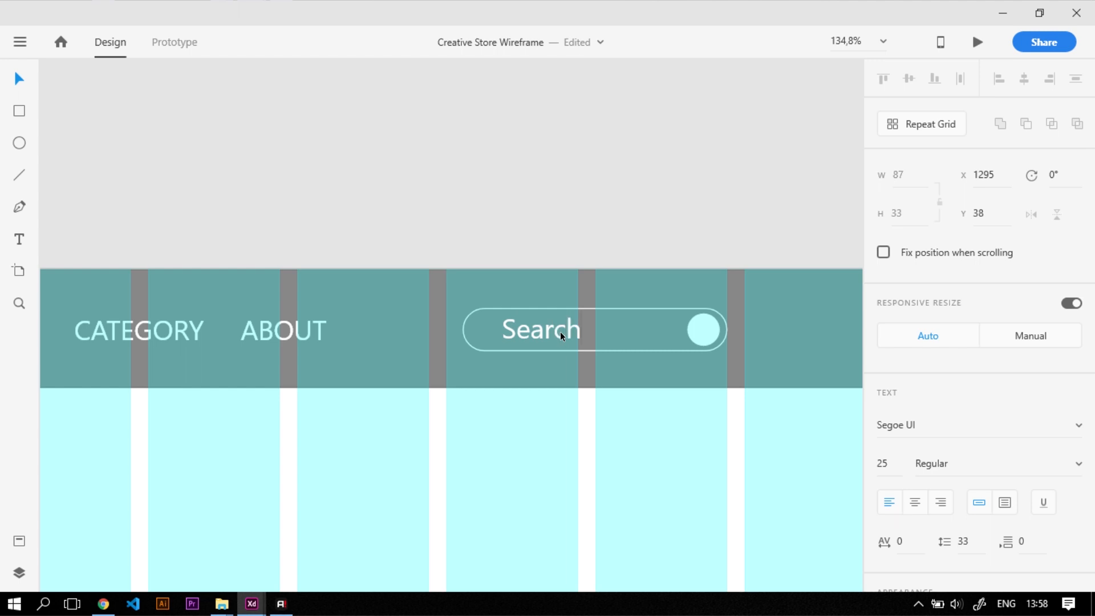
pyautogui.click(295, 136)
# Step: Draw a circle about 47 by 47 in the header just right of the search box
pyautogui.scroll(-6, 472, 259)
pyautogui.scroll(5, 737, 255)
pyautogui.hotkey('ctrl', 'shift', "'")
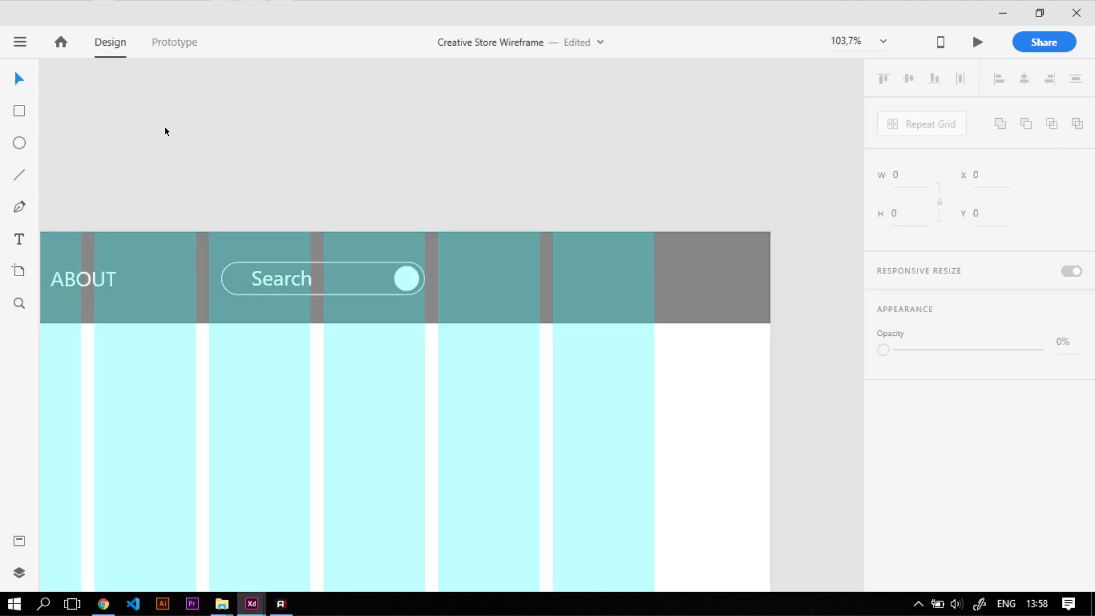
pyautogui.click(19, 143)
pyautogui.scroll(4, 505, 274)
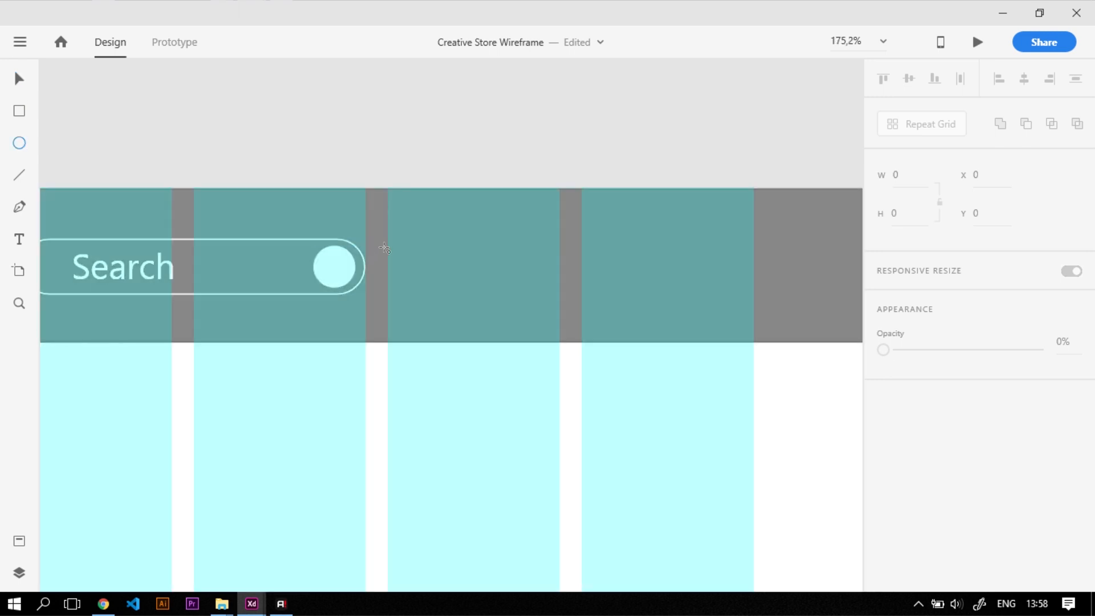
pyautogui.moveTo(388, 242); pyautogui.dragTo(471, 306)
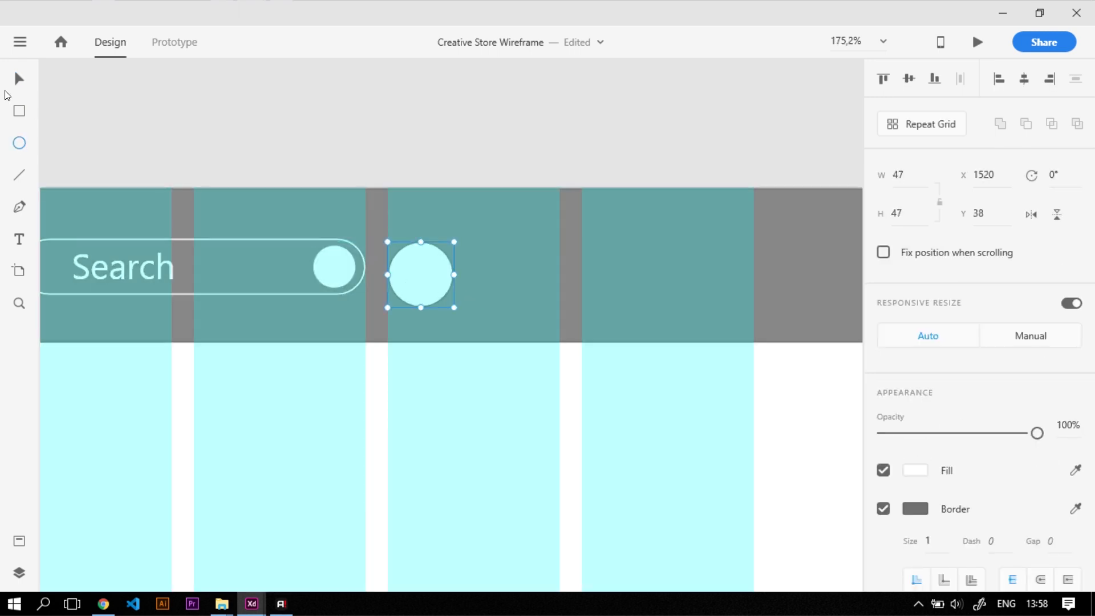
pyautogui.click(19, 80)
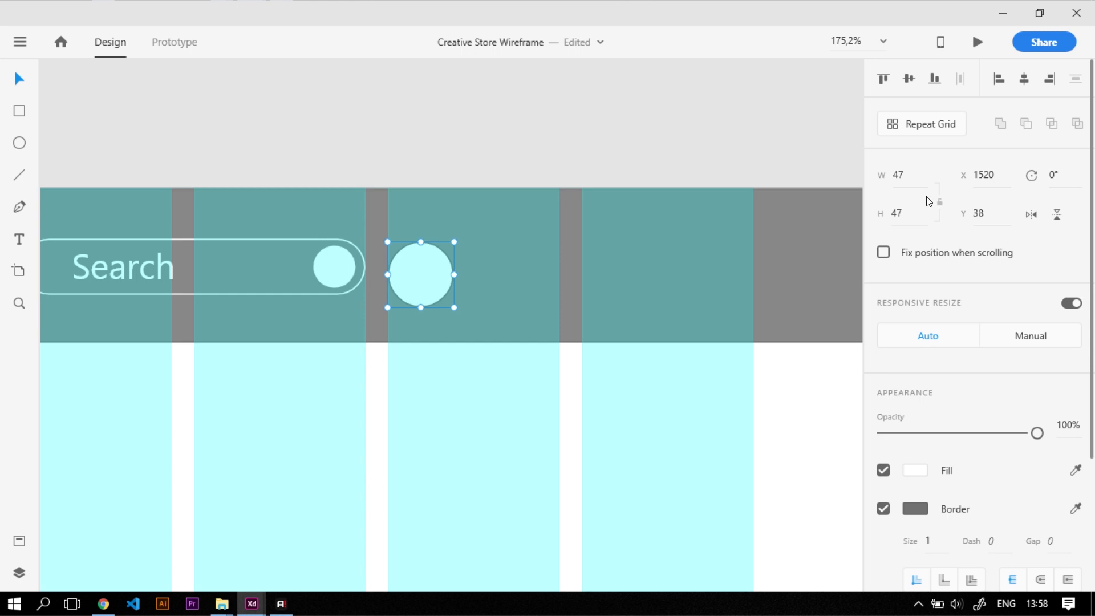
# Step: Set the new circle's width and height to 45 and remove its border
pyautogui.press('BackSpace')
pyautogui.press('BackSpace')
pyautogui.write('45')
pyautogui.press('Tab')
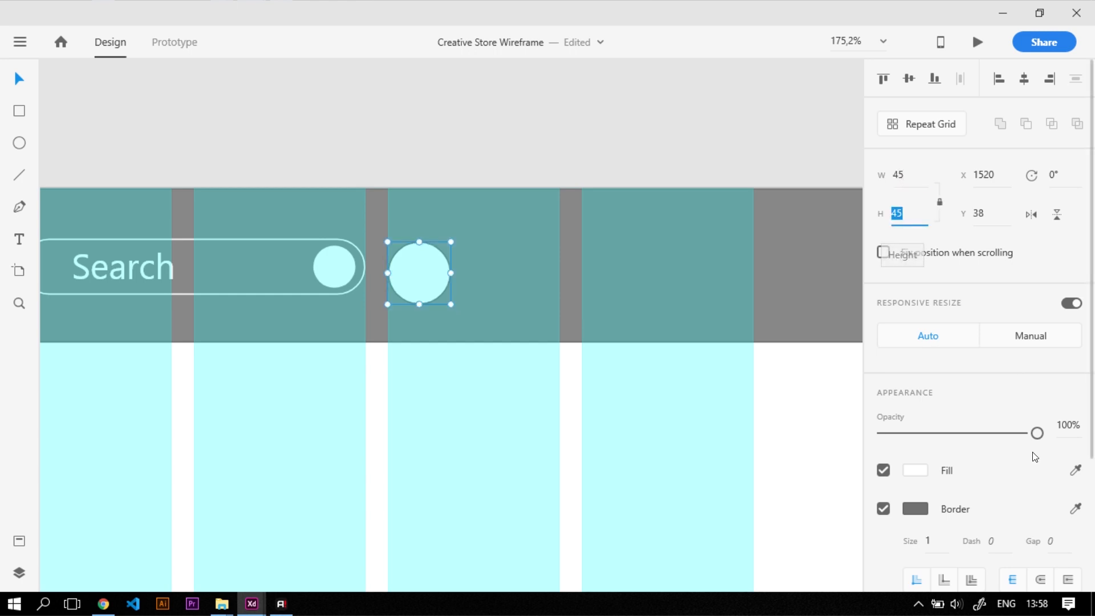
pyautogui.click(577, 160)
pyautogui.click(435, 269)
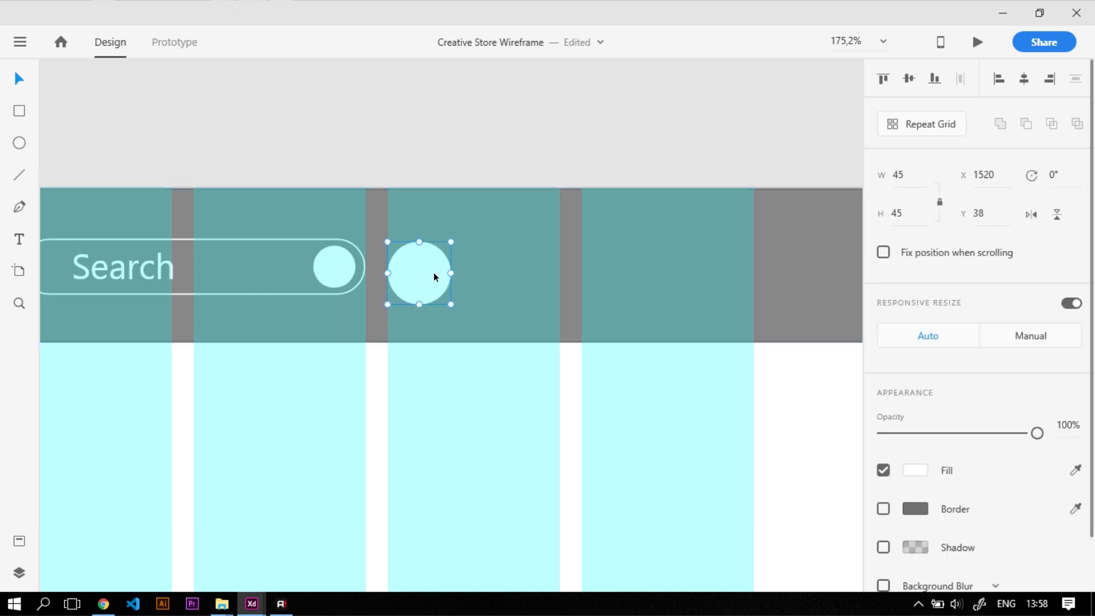
# Step: Move the 45-wide circle up so it sits level with the middle of the search box
pyautogui.moveTo(433, 266); pyautogui.dragTo(583, 260)
pyautogui.moveTo(585, 323); pyautogui.dragTo(418, 285)
pyautogui.click(467, 133)
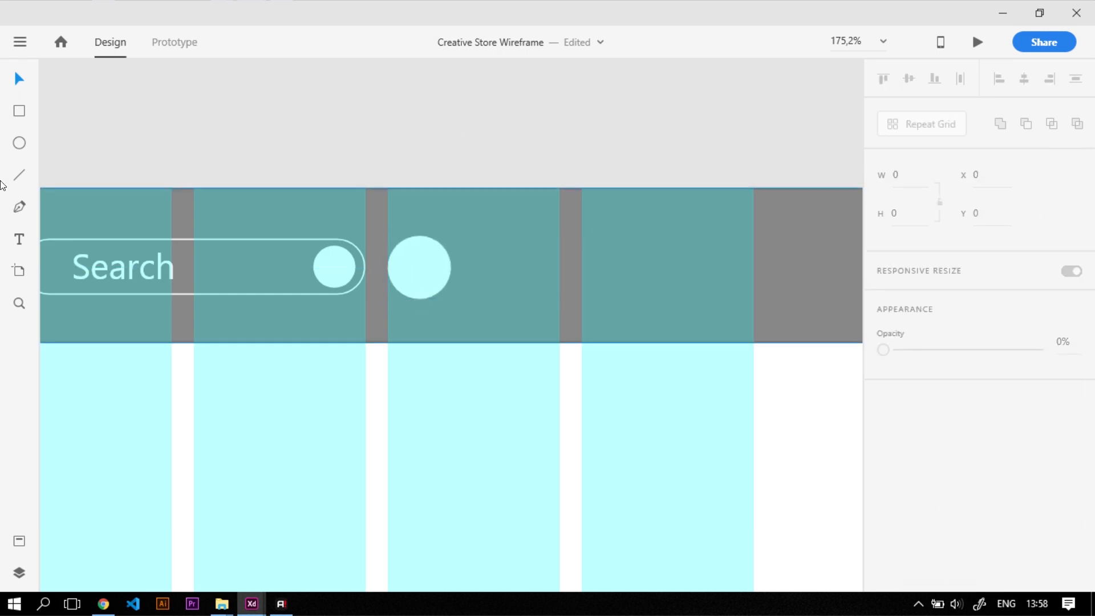
# Step: Draw a 45-high rectangle to the right of the large circle, matching its height, and narrow it to about 99 wide
pyautogui.press('r')
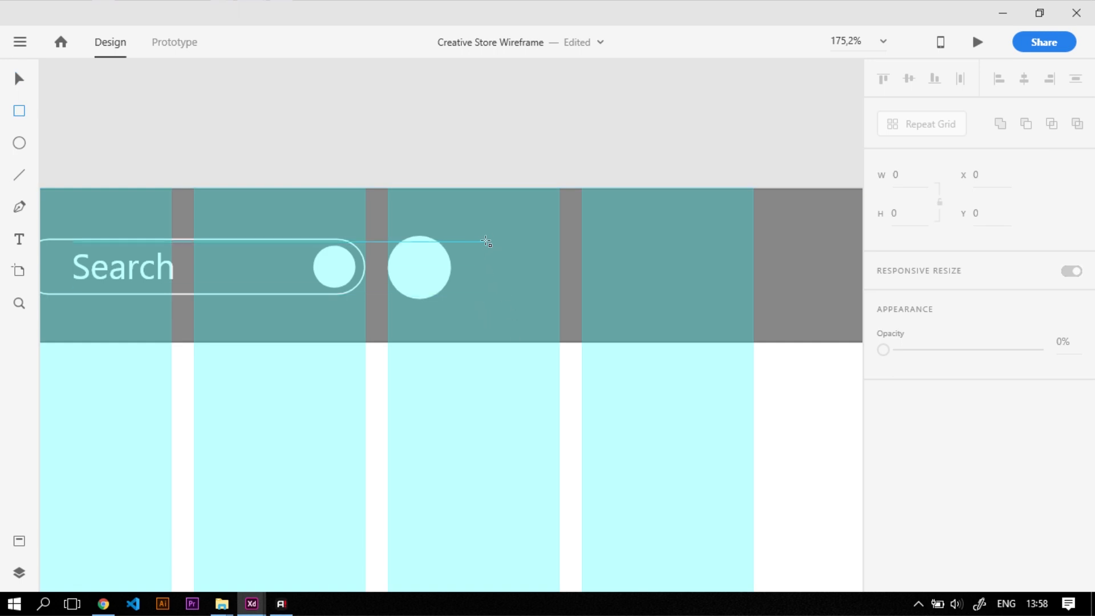
pyautogui.moveTo(492, 237)
pyautogui.mouseDown()
pyautogui.moveTo(660, 318)
pyautogui.moveTo(683, 298)
pyautogui.mouseUp()
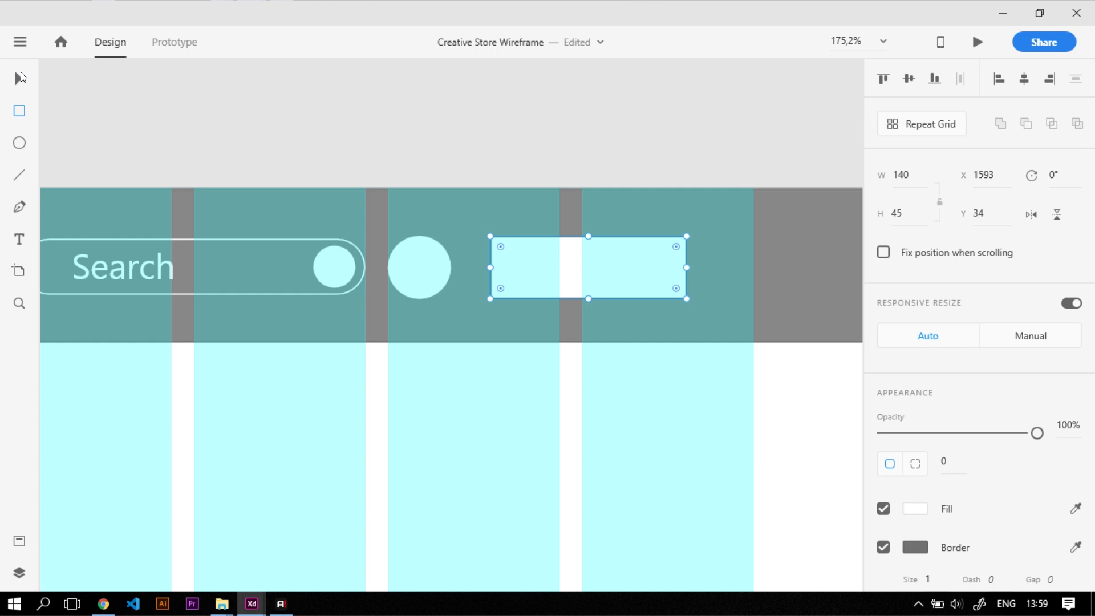
pyautogui.click(22, 78)
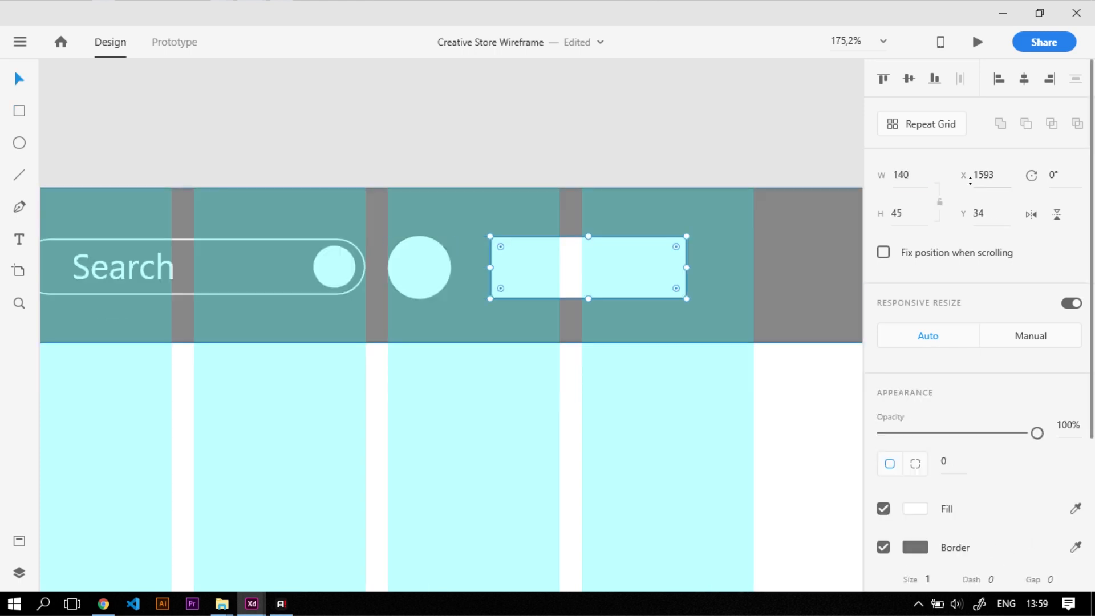
pyautogui.doubleClick(913, 172)
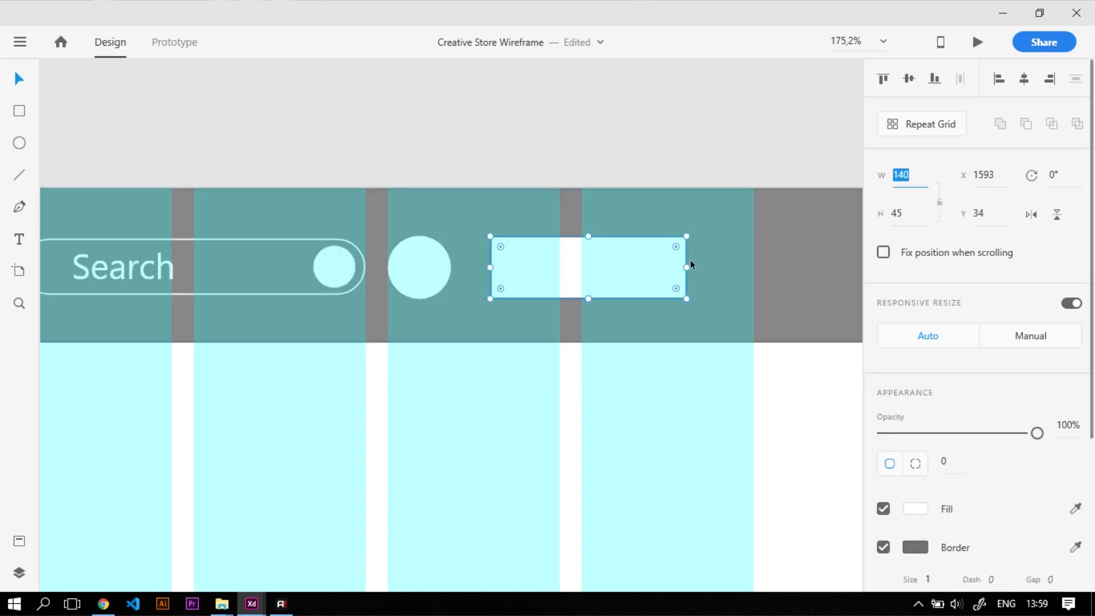
pyautogui.moveTo(685, 264); pyautogui.dragTo(630, 264)
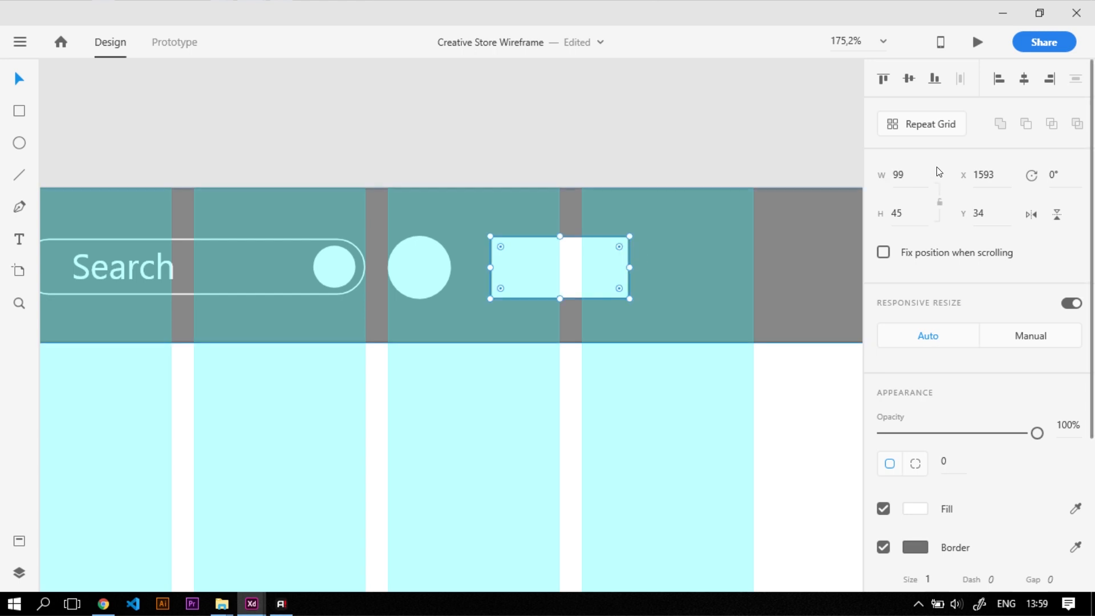
# Step: Round the header button rectangle's corners to a radius of 23 and move it closer to the large circle, to X 1579
pyautogui.moveTo(501, 247); pyautogui.dragTo(510, 284)
pyautogui.click(535, 118)
pyautogui.scroll(-3, 625, 334)
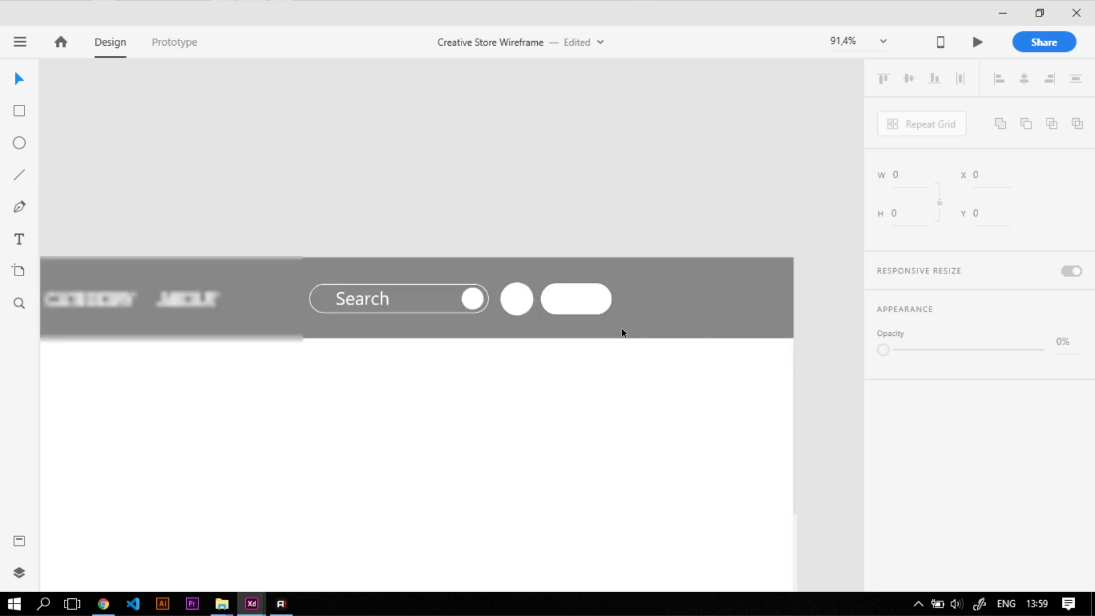
pyautogui.scroll(2, 589, 312)
pyautogui.click(573, 319)
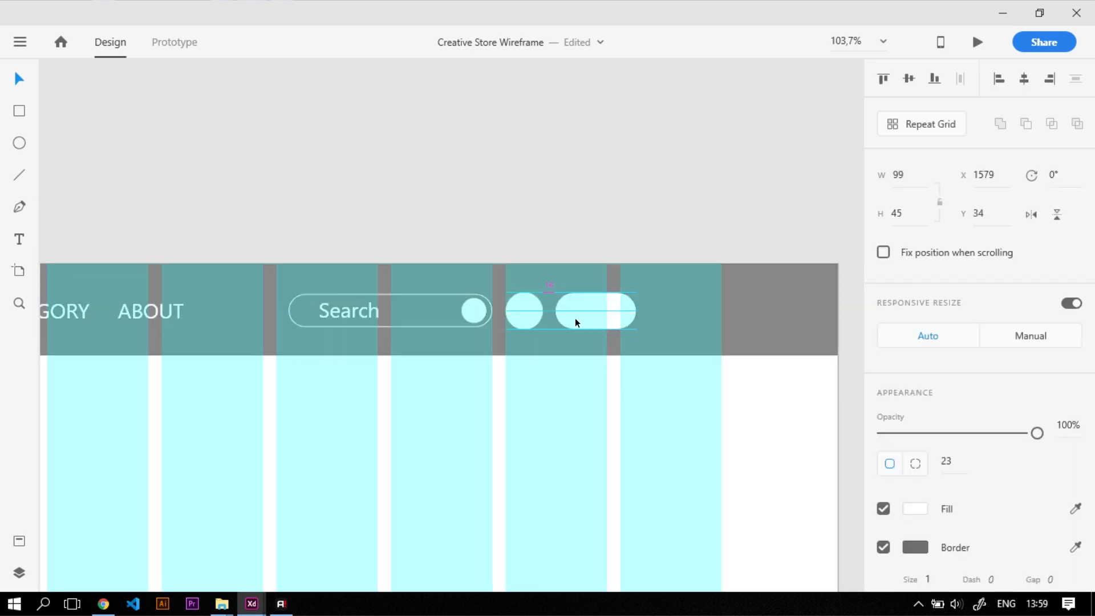
pyautogui.click(590, 223)
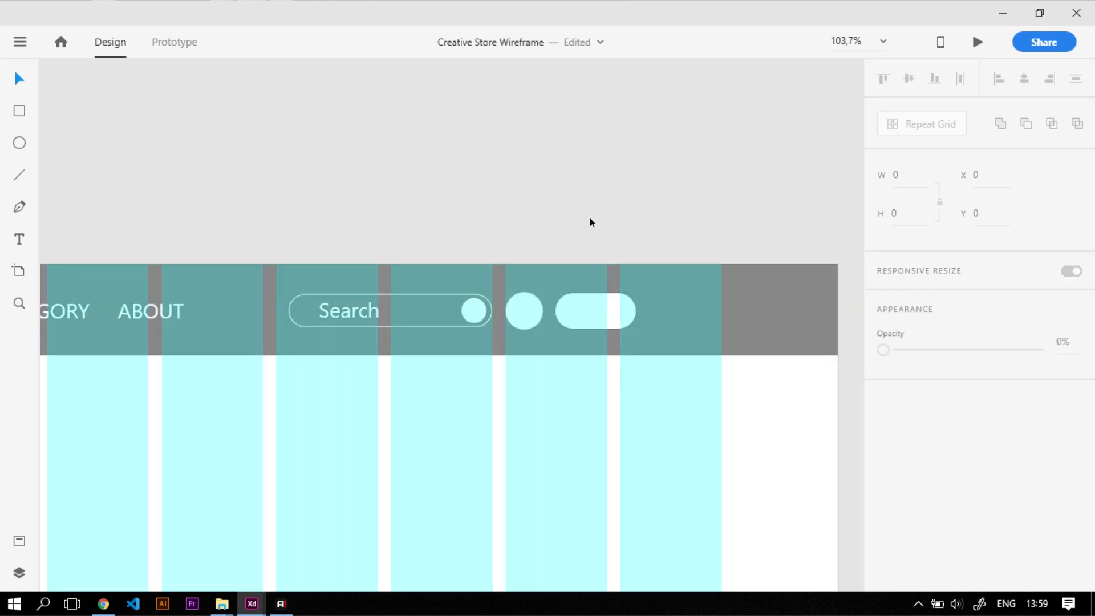
pyautogui.click(598, 317)
pyautogui.keyDown('shift'); pyautogui.click(510, 301); pyautogui.keyUp('shift')
pyautogui.keyDown('shift'); pyautogui.click(469, 310); pyautogui.keyUp('shift')
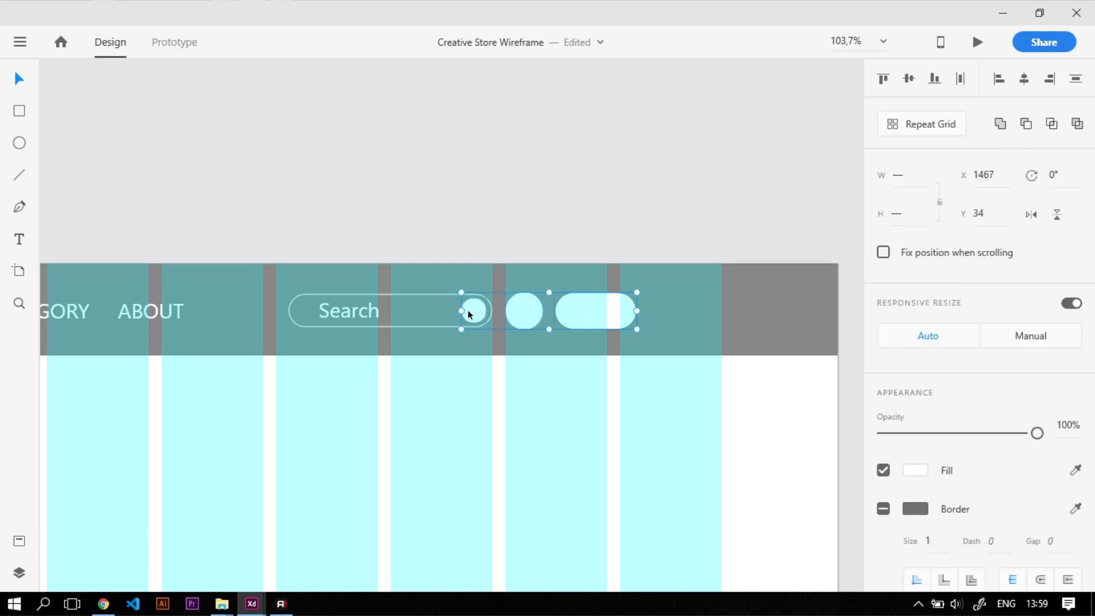
pyautogui.keyDown('shift'); pyautogui.click(387, 297); pyautogui.keyUp('shift')
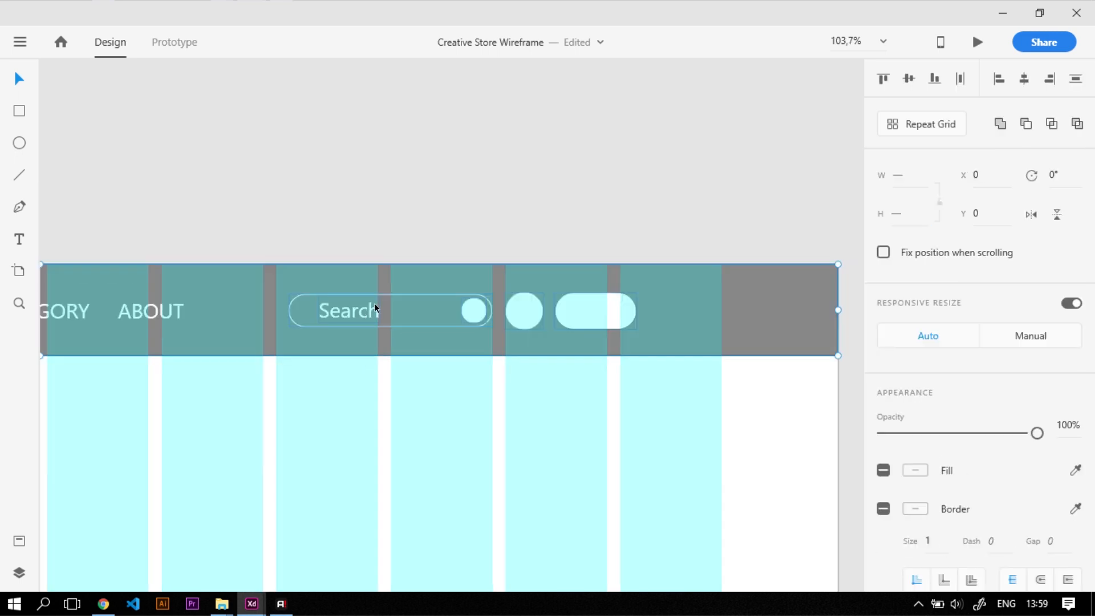
pyautogui.keyDown('shift'); pyautogui.click(374, 303); pyautogui.keyUp('shift')
pyautogui.click(569, 214)
# Step: Shift the header controls right: align the rounded button with the last grid column's edge, with the circle and search box beside it
pyautogui.moveTo(584, 320); pyautogui.dragTo(664, 345)
pyautogui.moveTo(530, 308); pyautogui.dragTo(595, 341)
pyautogui.click(467, 308)
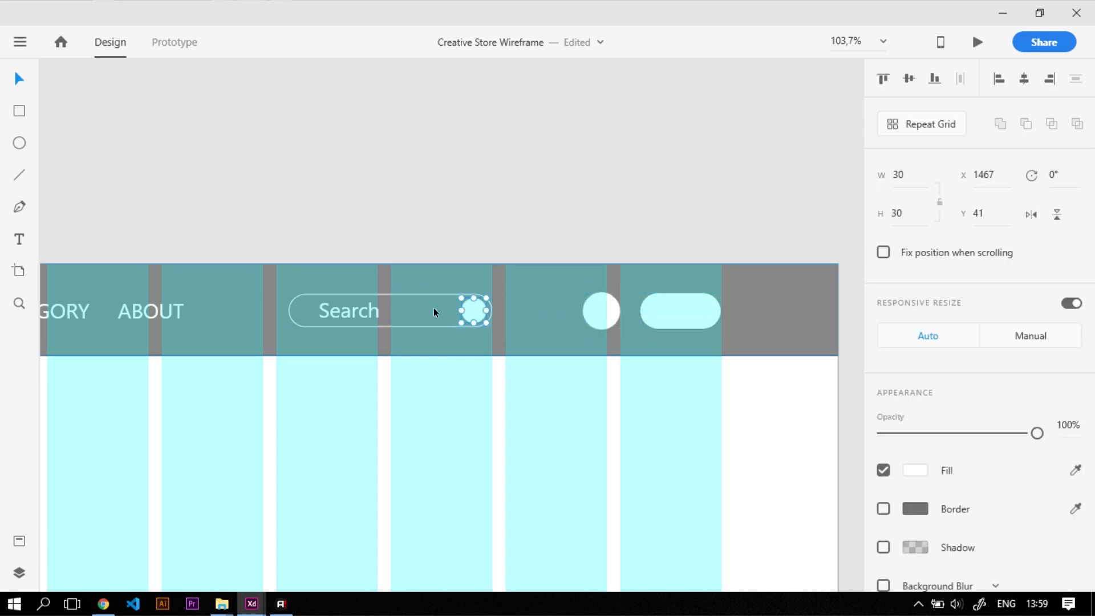
pyautogui.keyDown('shift'); pyautogui.click(413, 293); pyautogui.keyUp('shift')
pyautogui.moveTo(358, 312); pyautogui.dragTo(426, 334)
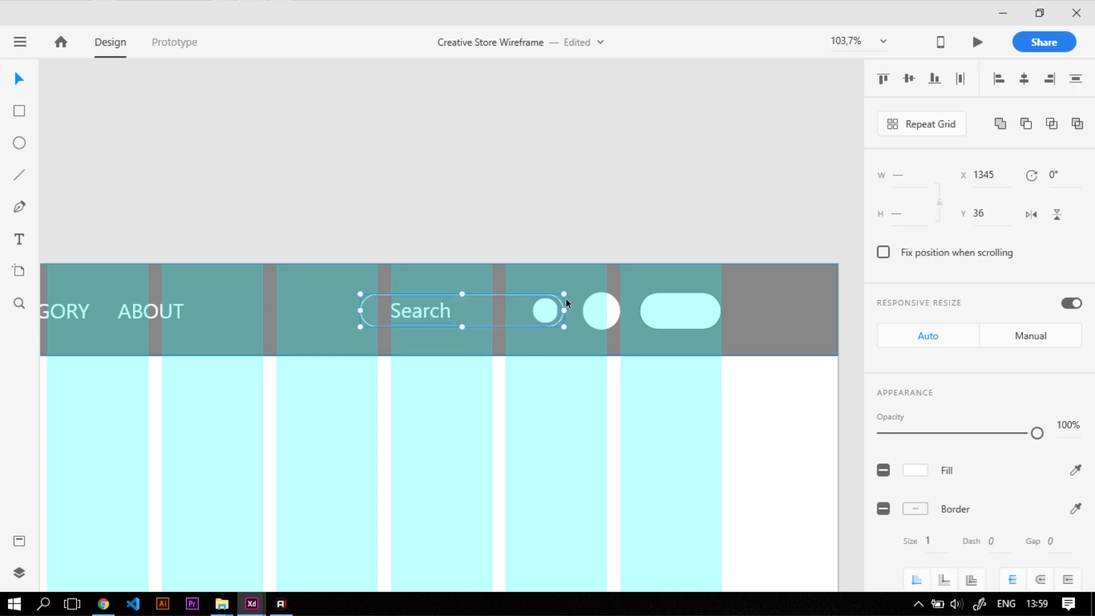
# Step: Move the header menu text row right to X 554, between the logo placeholder and the search box
pyautogui.scroll(-7, 685, 290)
pyautogui.scroll(1, 503, 266)
pyautogui.scroll(1, 390, 297)
pyautogui.hotkey('ctrl', 'shift', "'")
pyautogui.moveTo(393, 307); pyautogui.dragTo(431, 310)
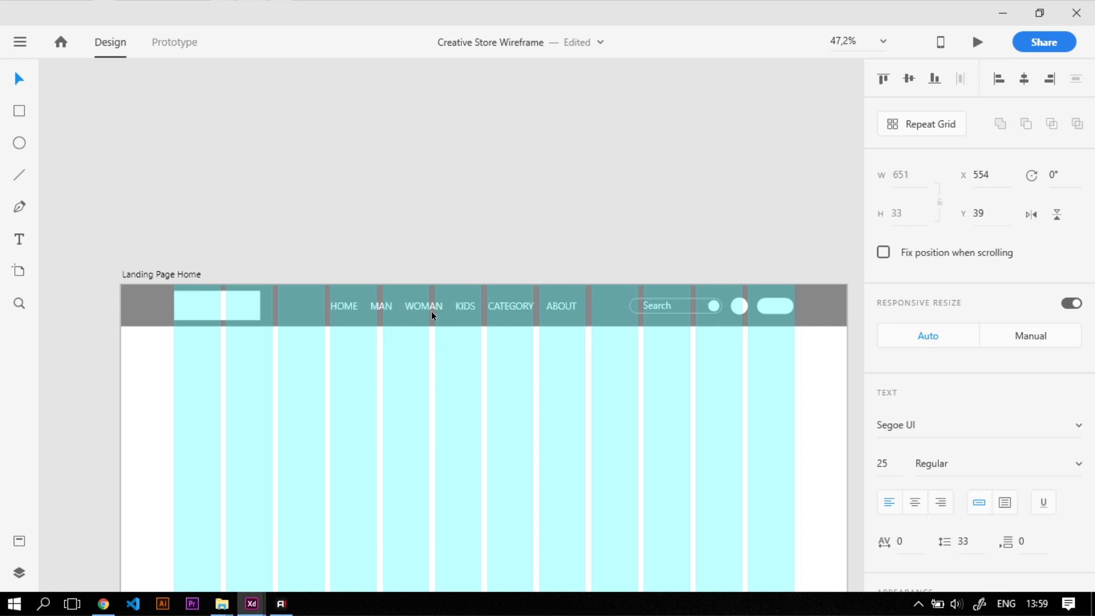
pyautogui.click(438, 200)
# Step: Select all the header elements, including the background bar, and group them
pyautogui.scroll(-7, 416, 180)
pyautogui.scroll(5, 429, 255)
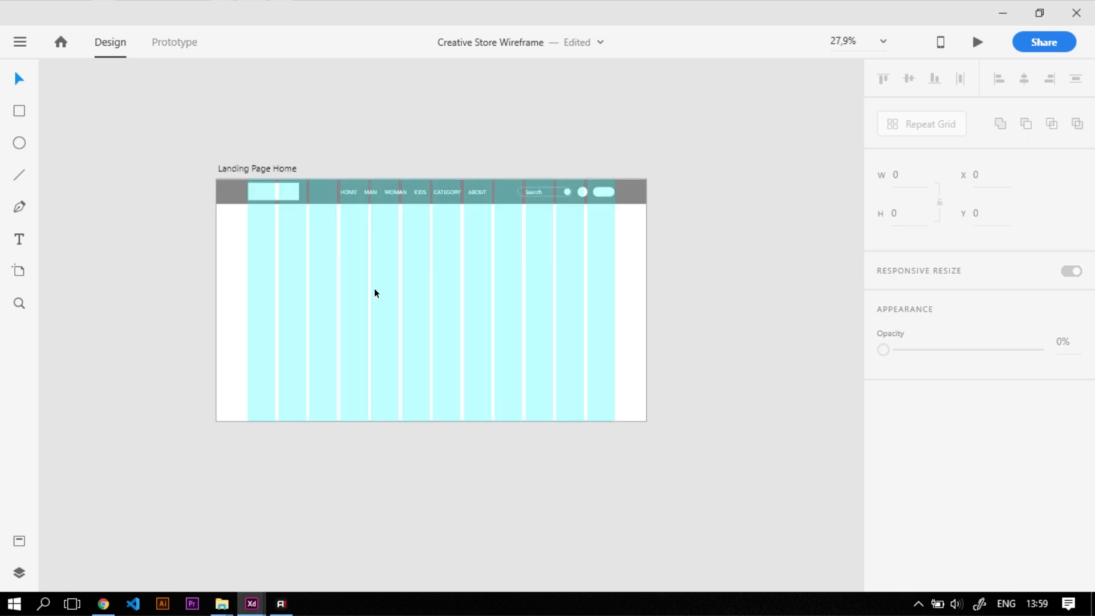
pyautogui.moveTo(779, 276); pyautogui.dragTo(131, 93)
pyautogui.hotkey('ctrl', 'g')
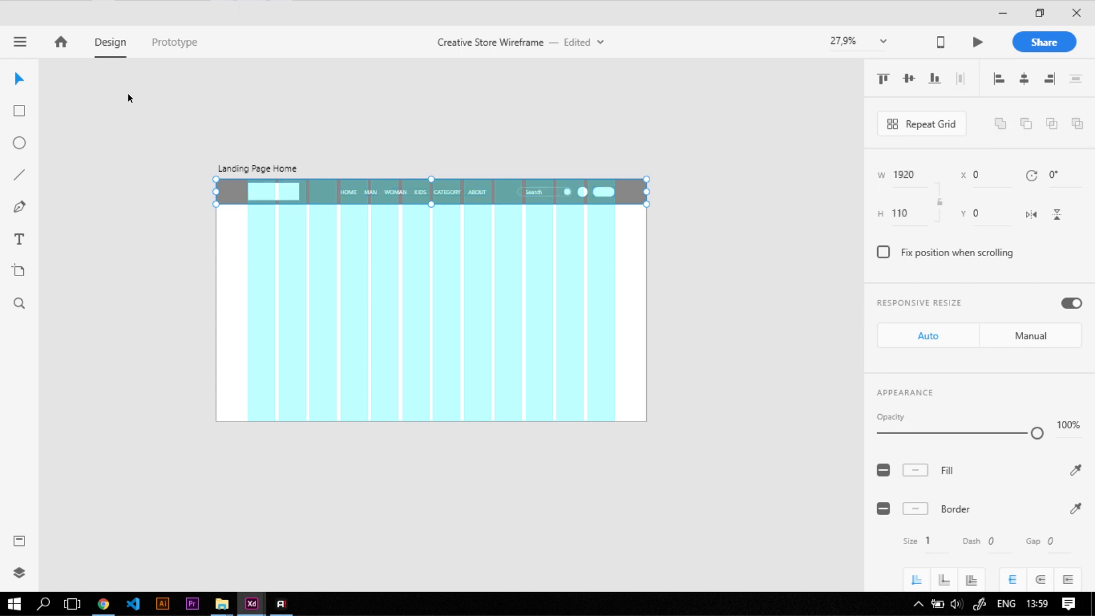
# Step: Show the layers and rename the header group as Navigasi
pyautogui.click(20, 573)
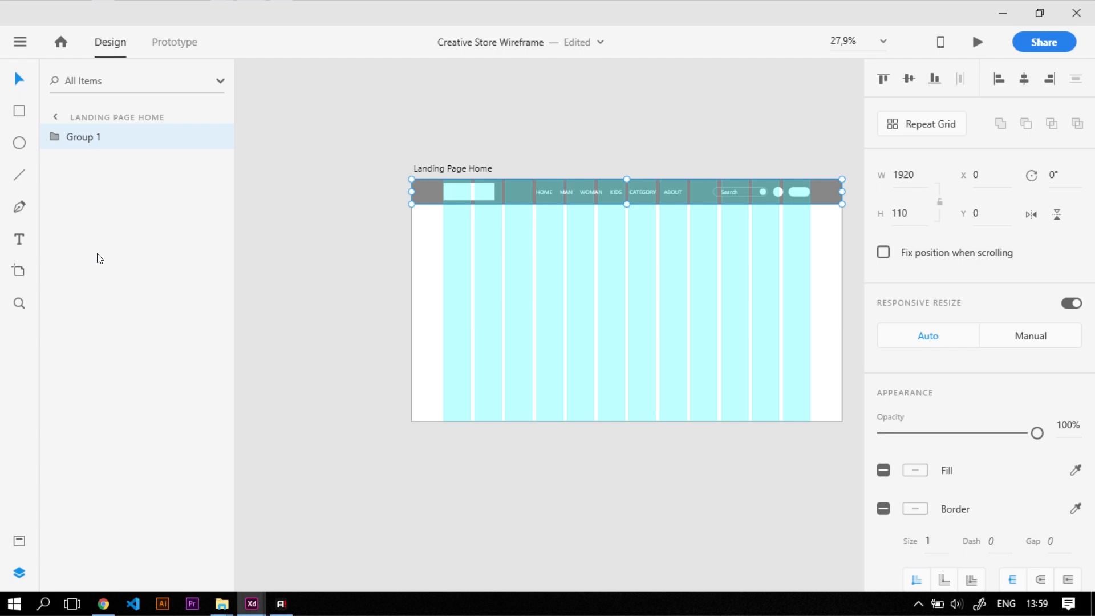
pyautogui.rightClick(97, 139)
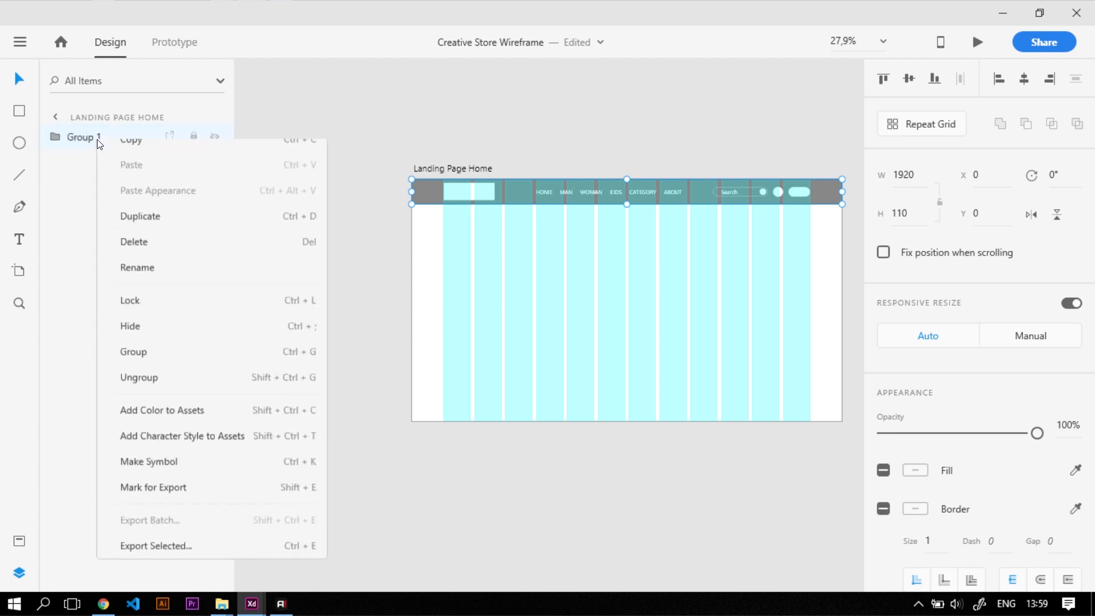
pyautogui.click(163, 281)
pyautogui.write('Navigasi')
pyautogui.press('Return')
pyautogui.click(161, 281)
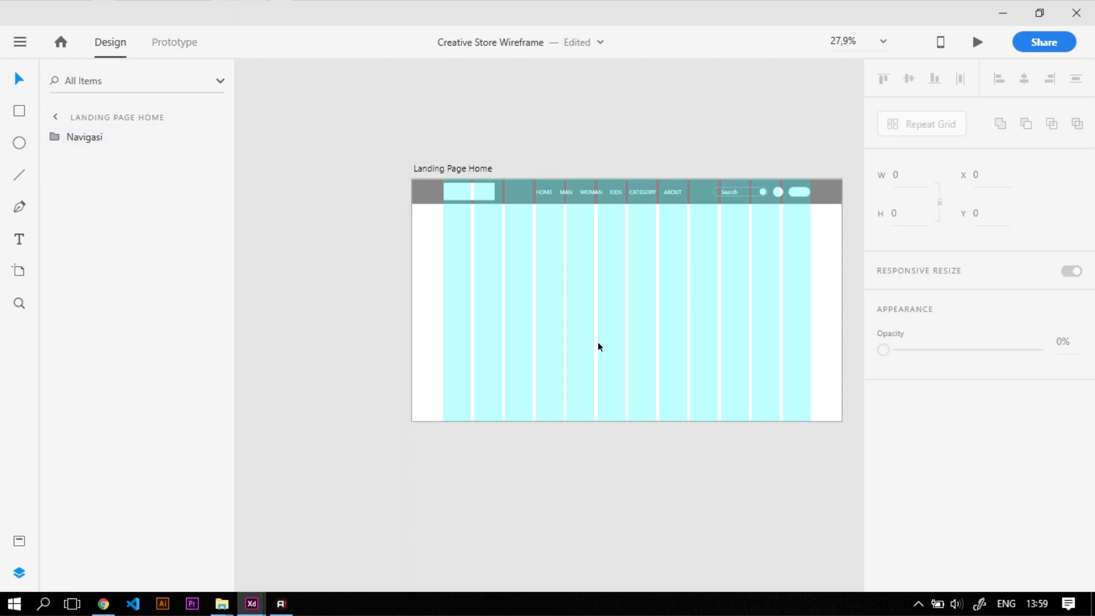
# Step: Turn off the layout grid on the Landing Page Home artboard
pyautogui.click(598, 341)
pyautogui.click(734, 403)
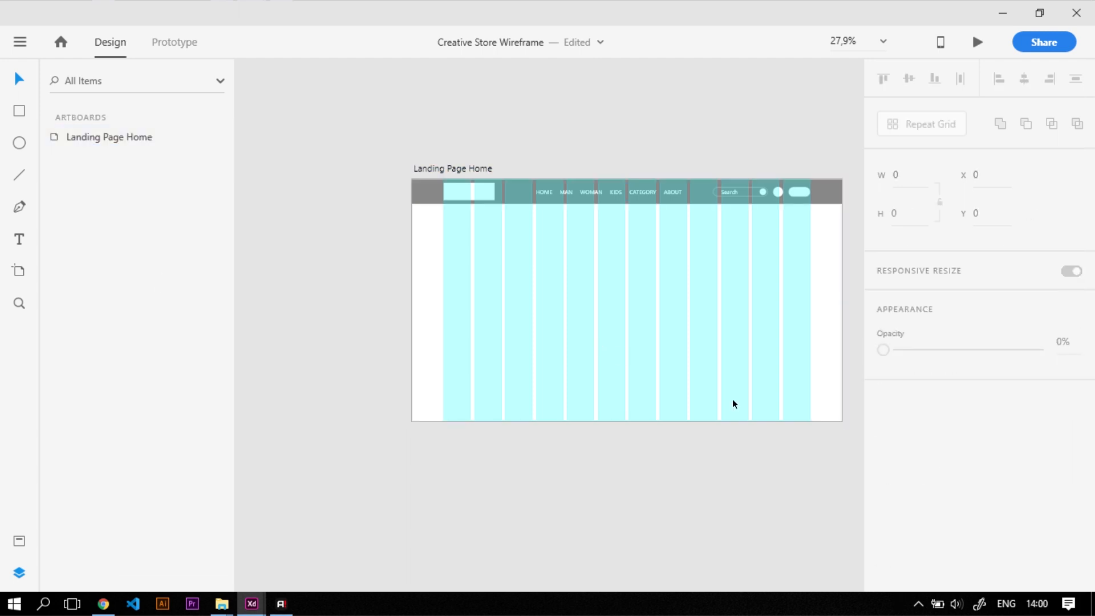
pyautogui.doubleClick(767, 358)
pyautogui.click(884, 559)
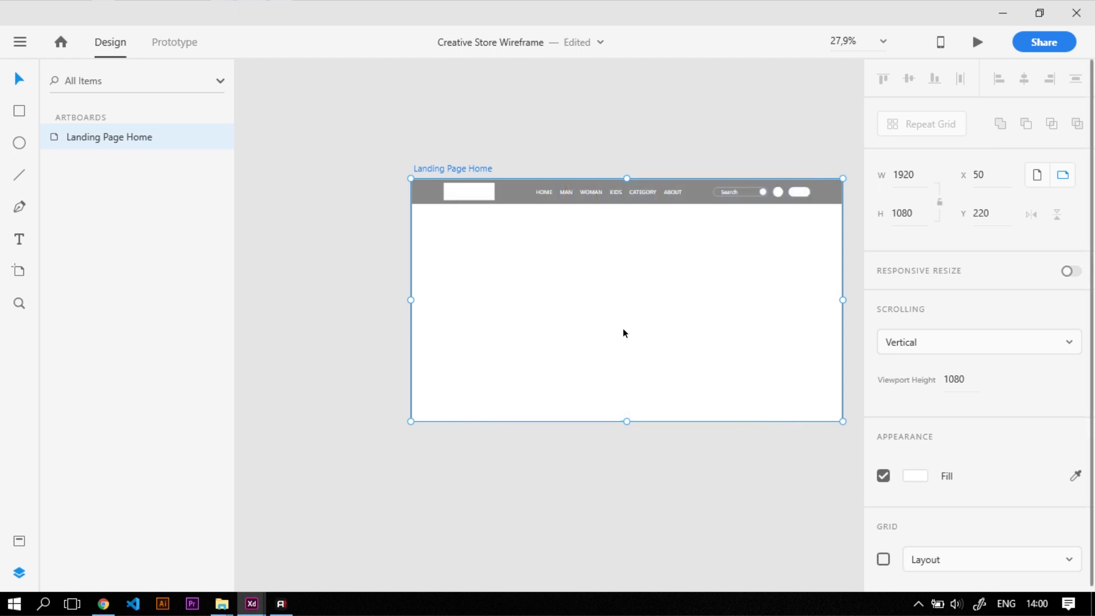
# Step: Extend the Landing Page Home artboard downward to a height of about 3024
pyautogui.moveTo(623, 300); pyautogui.dragTo(514, 290)
pyautogui.scroll(4, 507, 162)
pyautogui.scroll(-4, 509, 162)
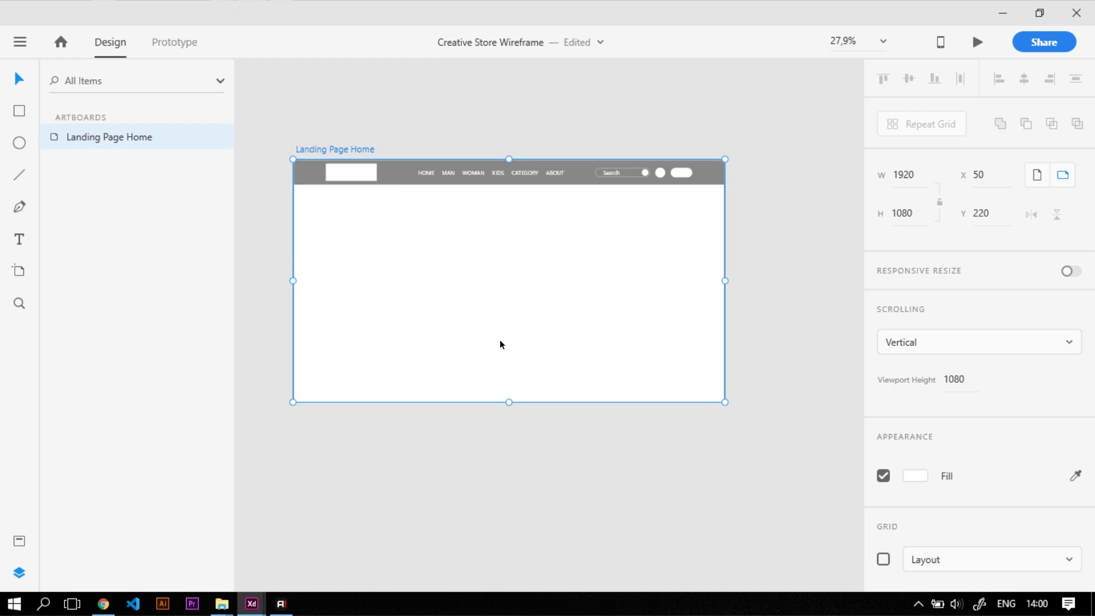
pyautogui.moveTo(508, 402); pyautogui.dragTo(509, 508)
pyautogui.scroll(-4, 549, 399)
pyautogui.scroll(-3, 525, 333)
pyautogui.moveTo(518, 317); pyautogui.dragTo(520, 512)
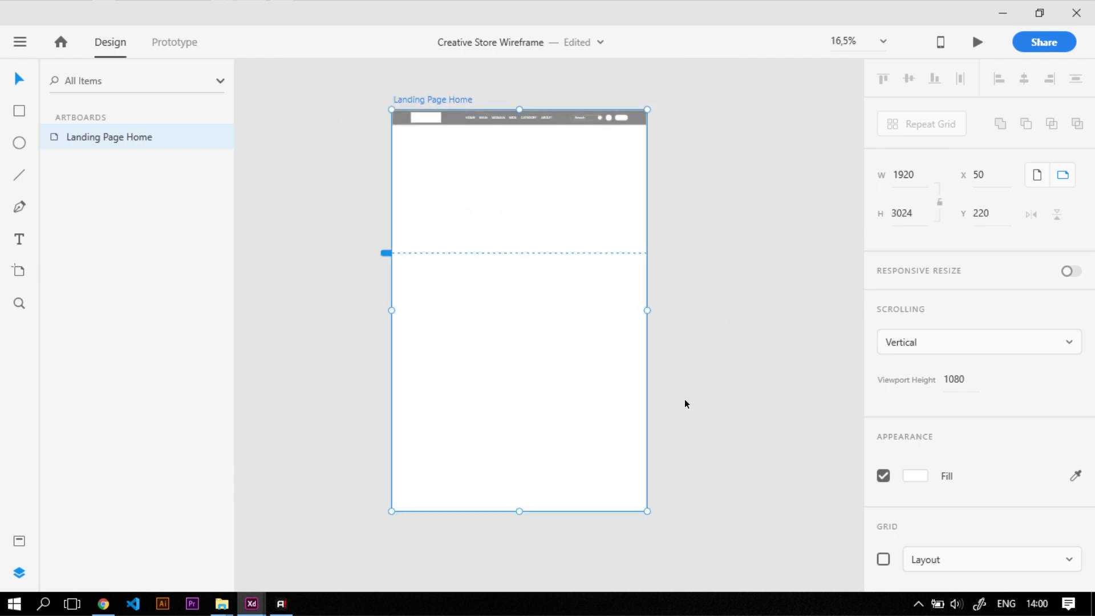
# Step: Turn the layout grid back on for the Landing Page Home artboard
pyautogui.click(665, 431)
pyautogui.scroll(3, 513, 145)
pyautogui.scroll(-1, 534, 221)
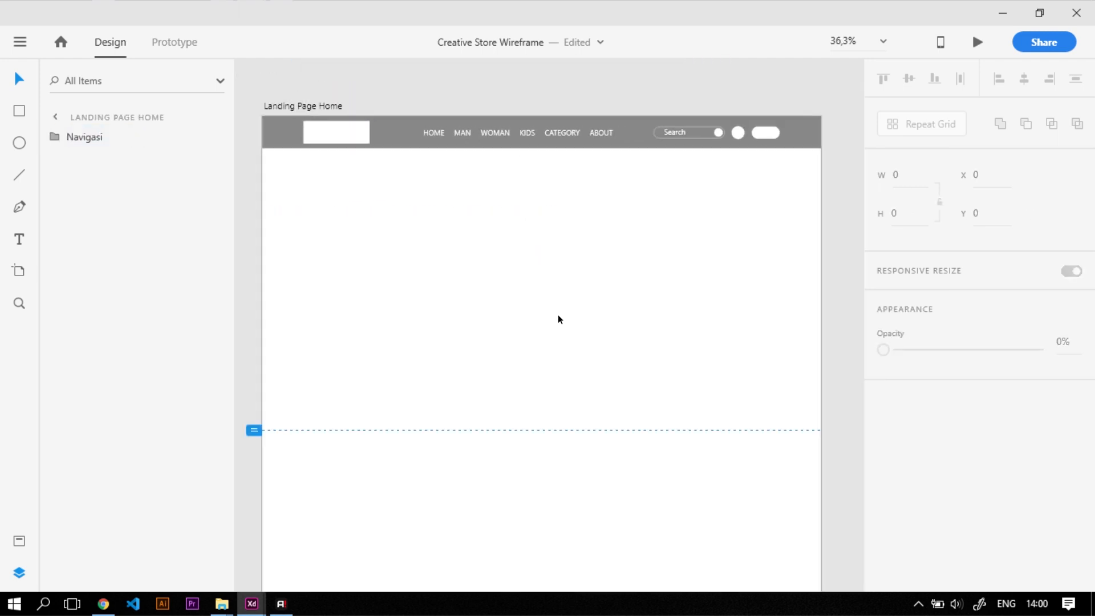
pyautogui.scroll(-1, 516, 278)
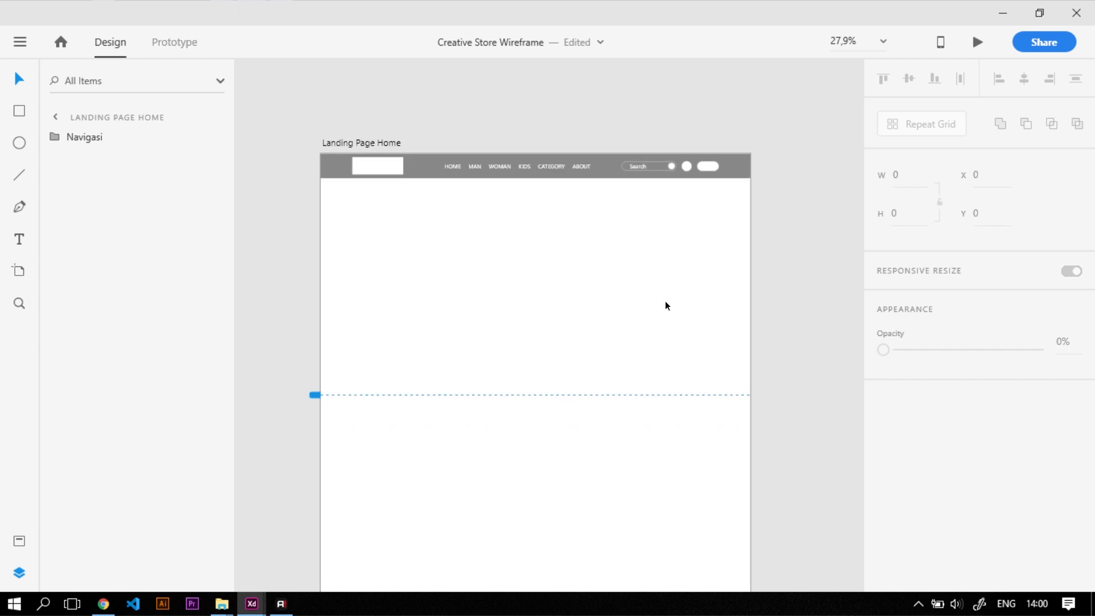
pyautogui.click(637, 345)
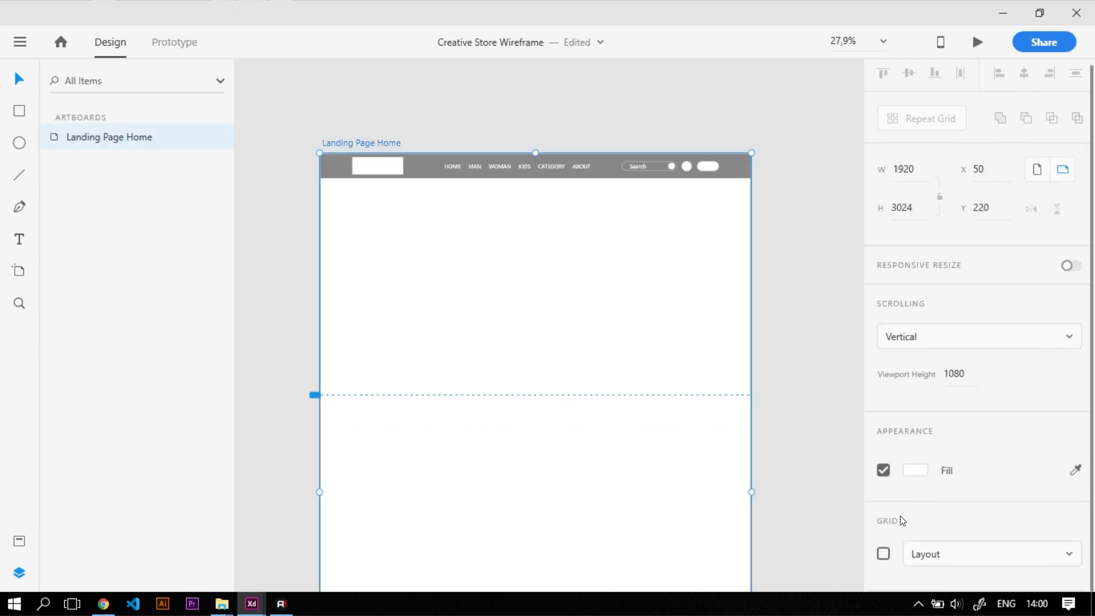
pyautogui.click(884, 554)
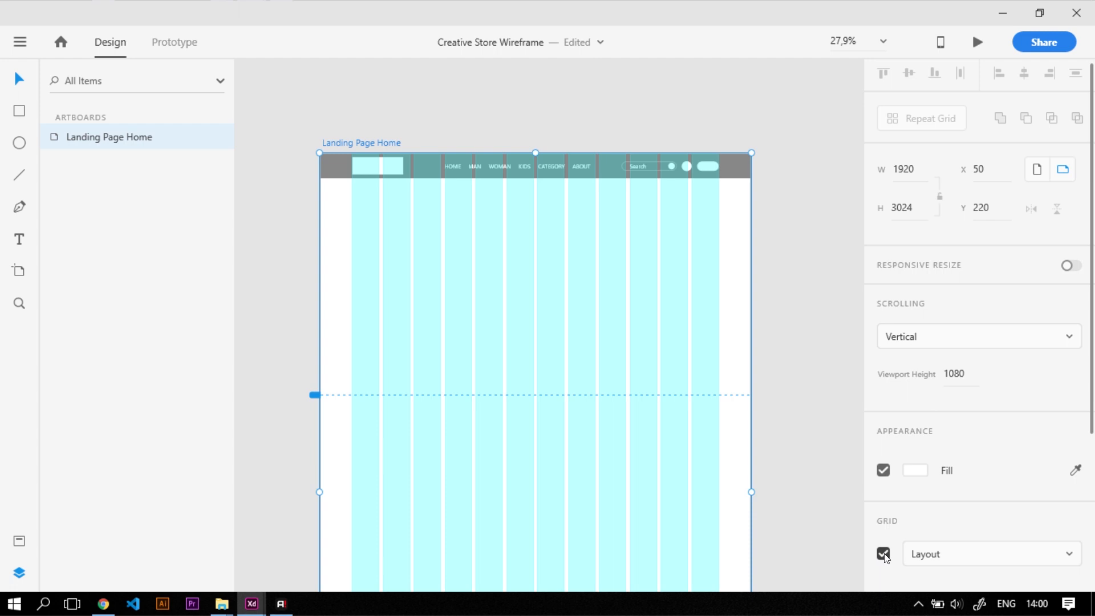
pyautogui.click(809, 262)
# Step: Draw a full-width rectangle about 1920 by 959 directly below the header, reaching down to about the viewport line
pyautogui.scroll(1, 702, 186)
pyautogui.scroll(-1, 730, 292)
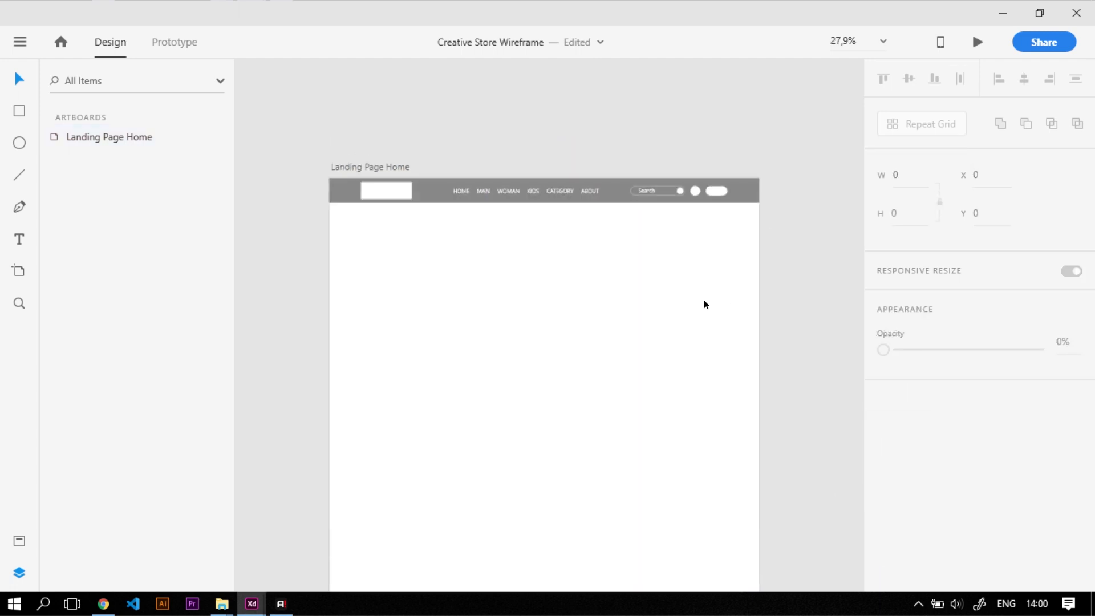
pyautogui.click(704, 299)
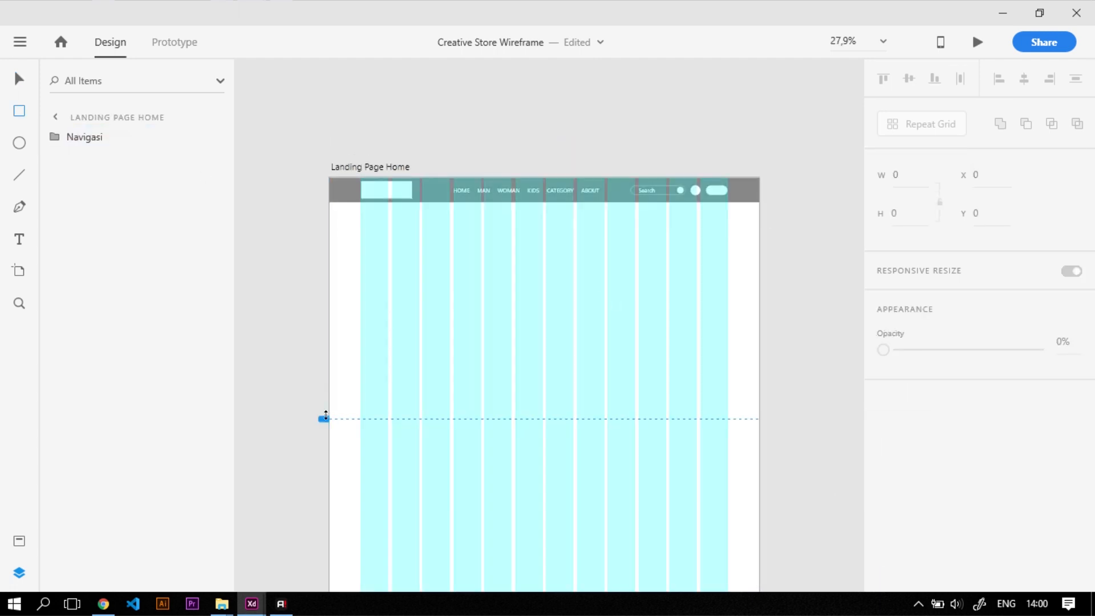
pyautogui.moveTo(328, 419); pyautogui.dragTo(758, 202)
pyautogui.click(16, 80)
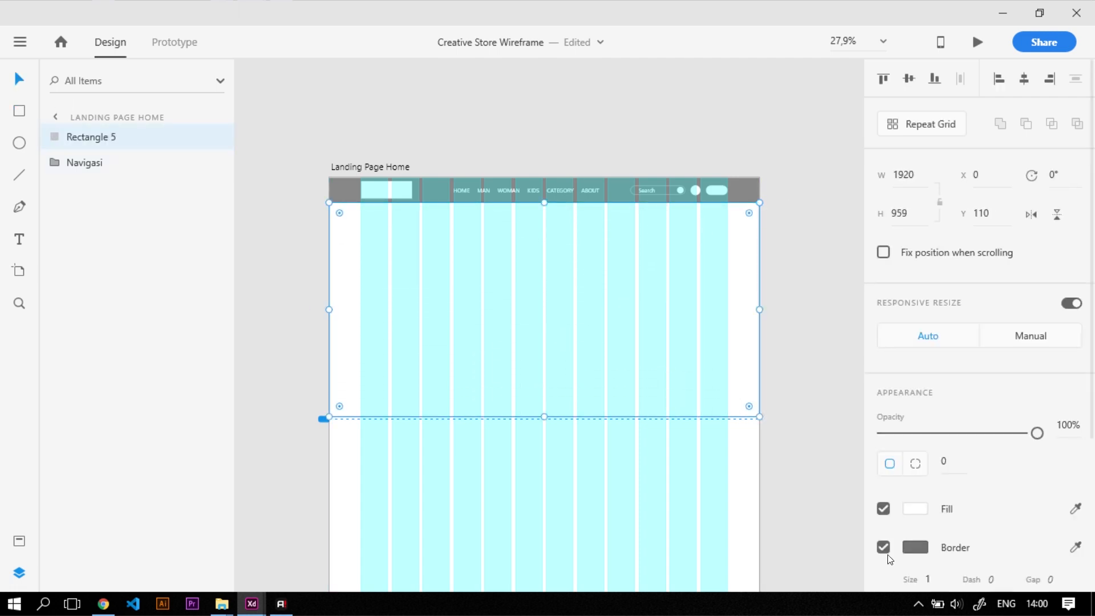
# Step: Fill the large rectangle below the header with light grey and remove its border
pyautogui.moveTo(657, 386); pyautogui.dragTo(655, 383)
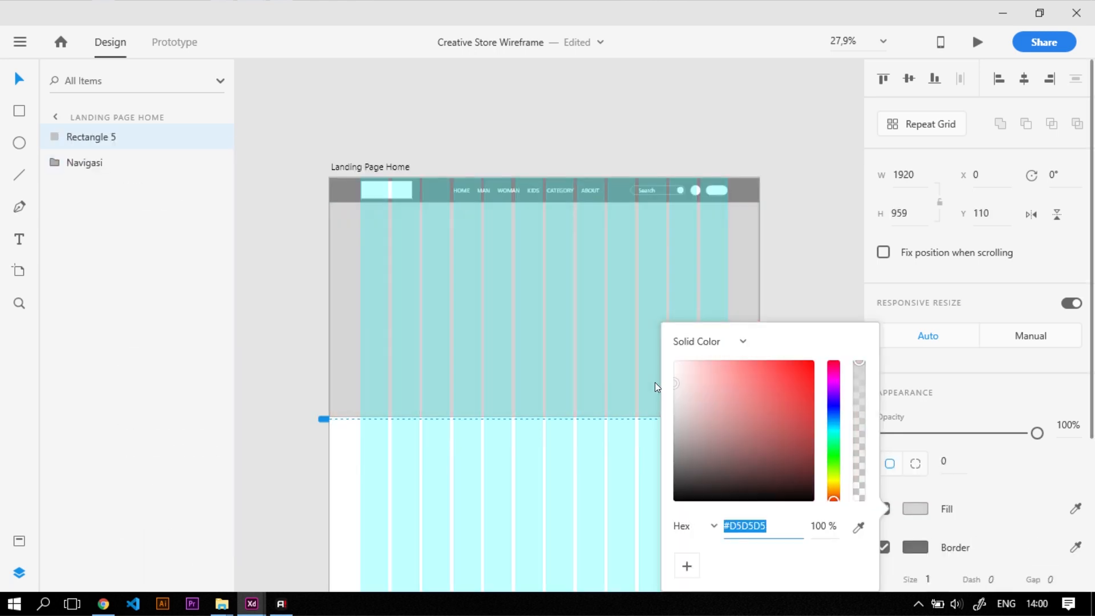
pyautogui.click(821, 268)
pyautogui.click(672, 316)
pyautogui.click(884, 547)
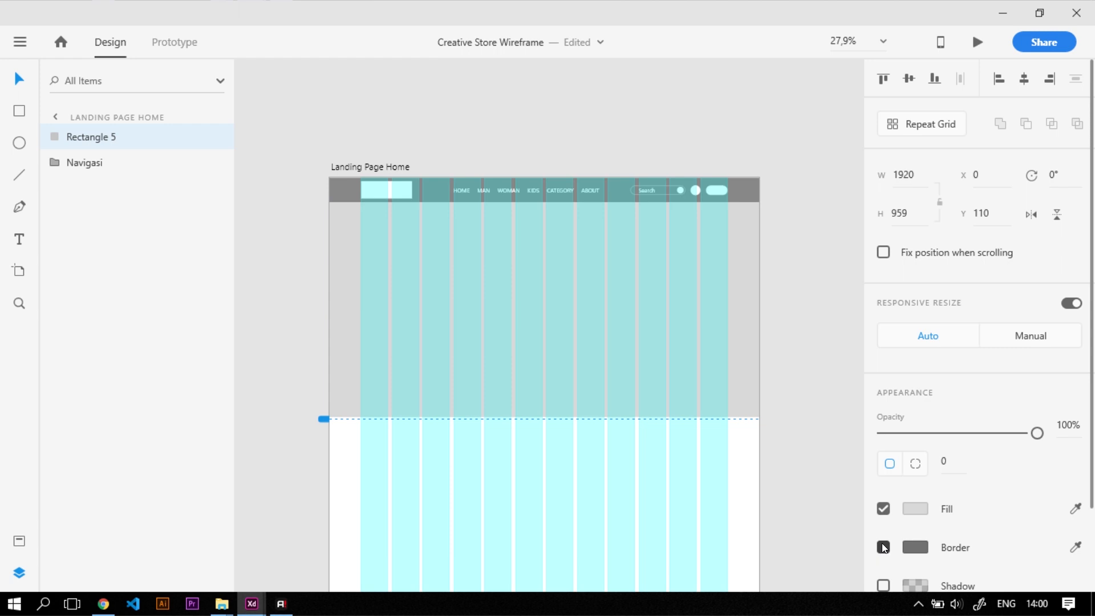
pyautogui.click(793, 426)
# Step: Draw a rectangle about 372 by 148 in the hero section's lower-left corner, starting at the first grid column
pyautogui.scroll(2, 508, 235)
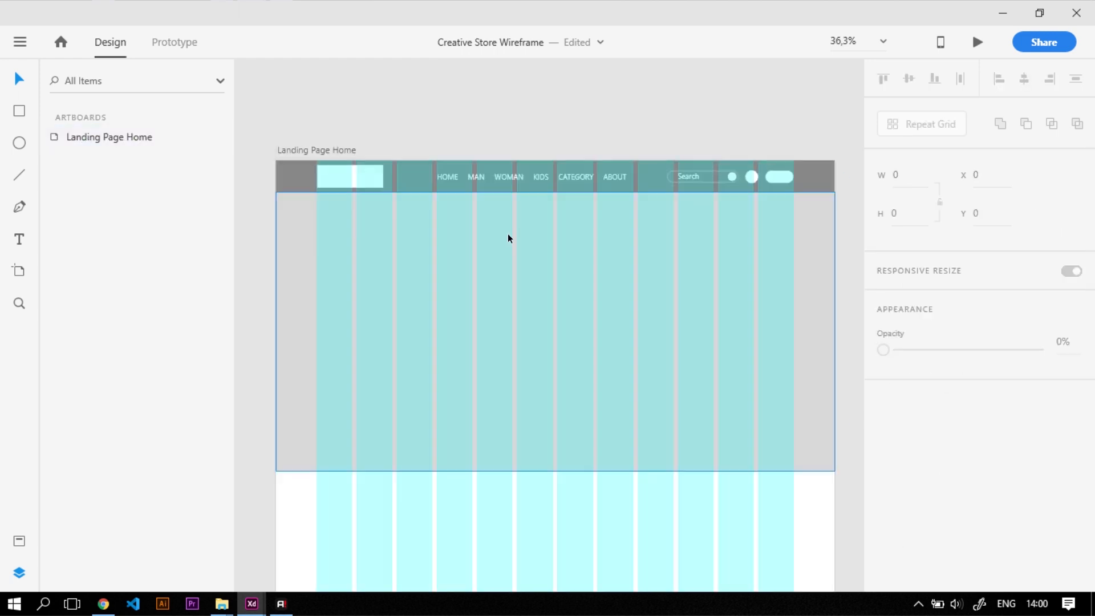
pyautogui.scroll(-3, 508, 239)
pyautogui.scroll(3, 509, 239)
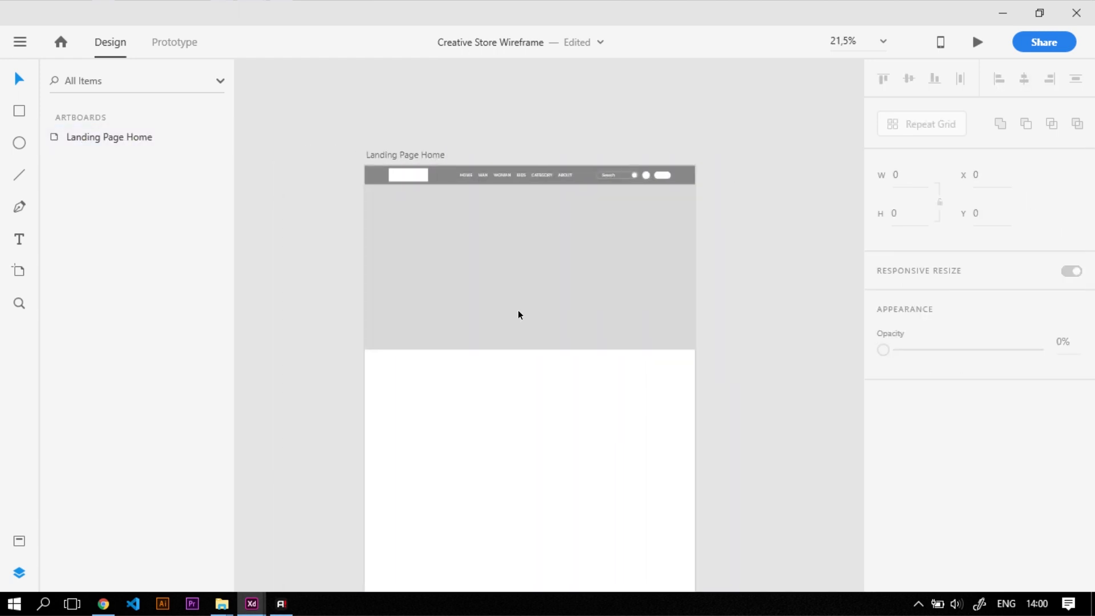
pyautogui.press('r')
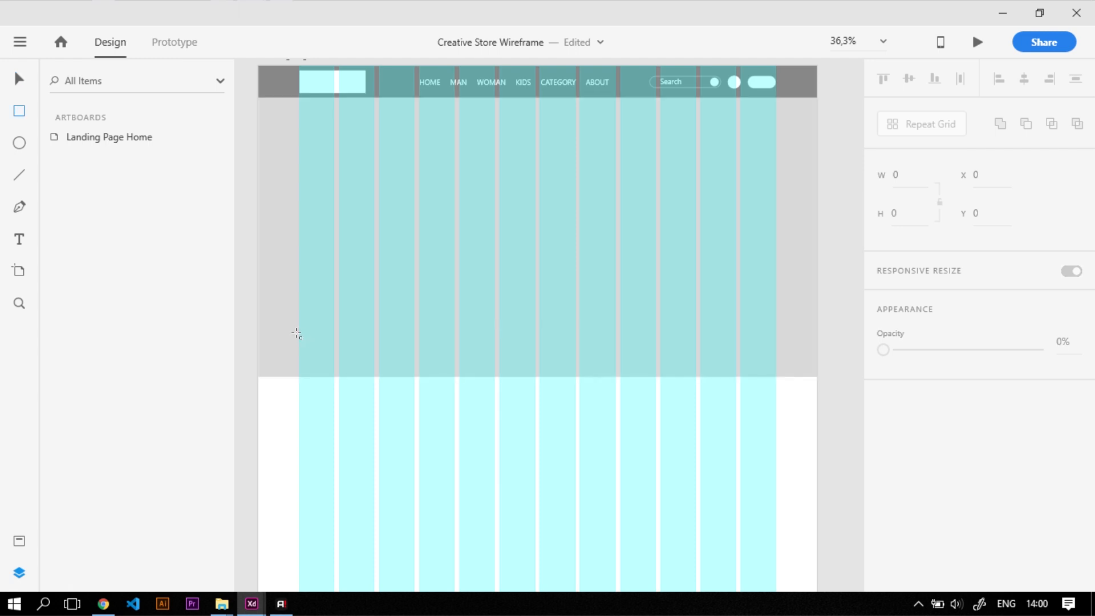
pyautogui.moveTo(297, 334); pyautogui.dragTo(401, 379)
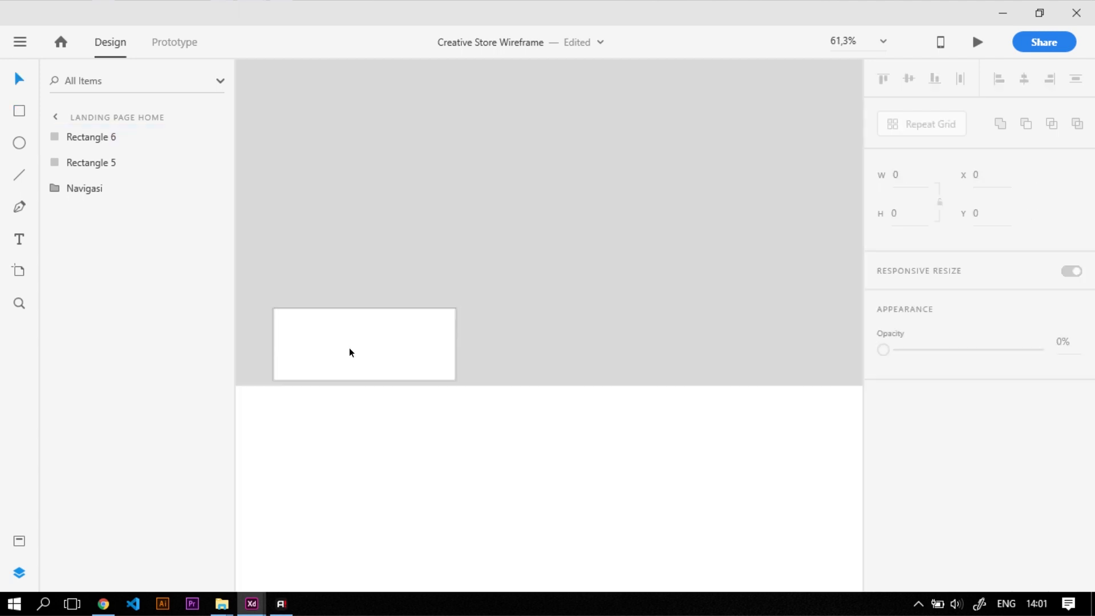
pyautogui.click(326, 345)
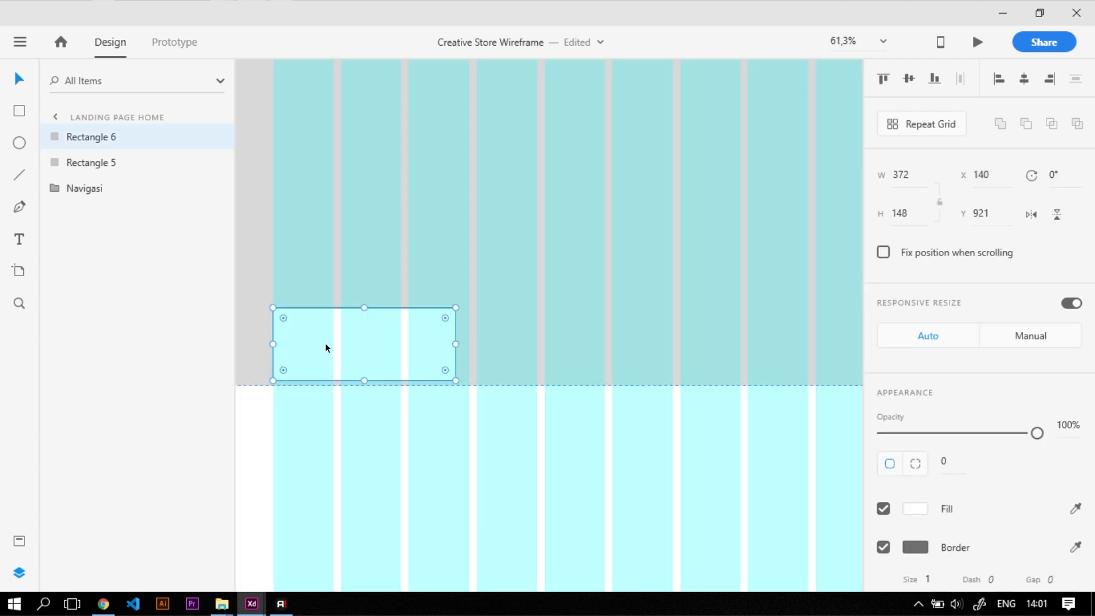
# Step: Set the small rectangle's height to 110, rest it on the viewport line and widen it to 398, spanning three grid columns
pyautogui.moveTo(364, 380); pyautogui.dragTo(362, 385)
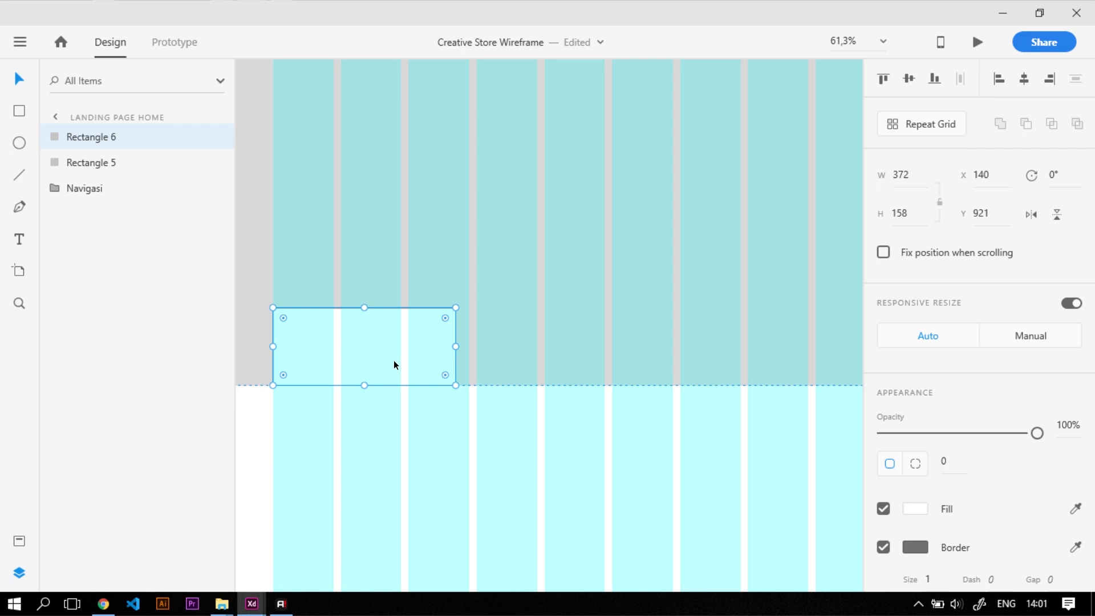
pyautogui.click(913, 227)
pyautogui.write('110')
pyautogui.press('Return')
pyautogui.moveTo(398, 360); pyautogui.dragTo(466, 359)
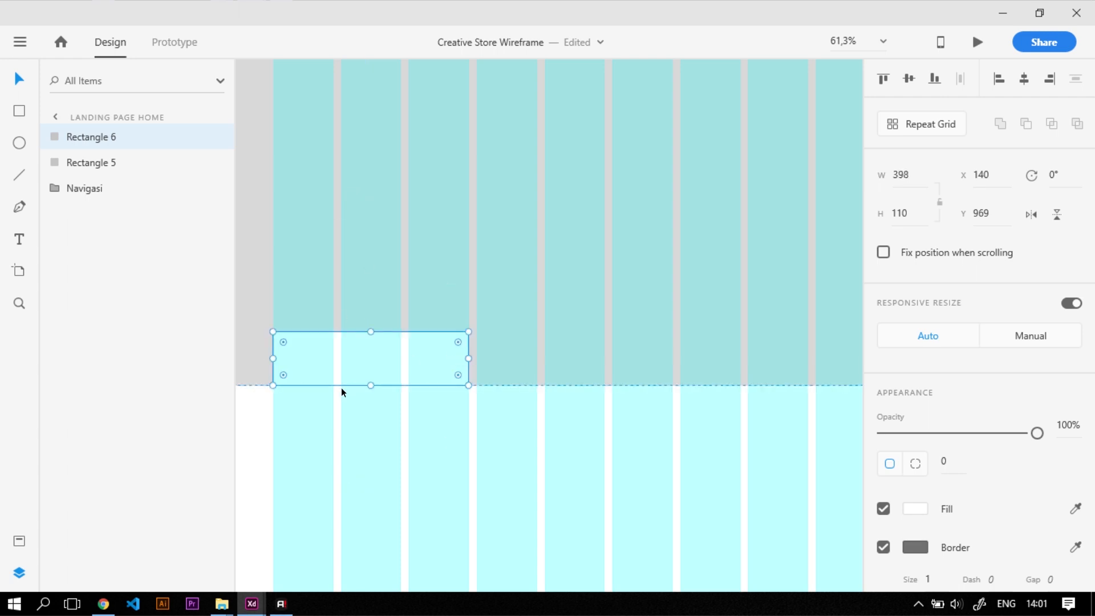
# Step: Fill the 398 by 110 rectangle with a medium grey
pyautogui.scroll(-4, 342, 388)
pyautogui.scroll(2, 479, 385)
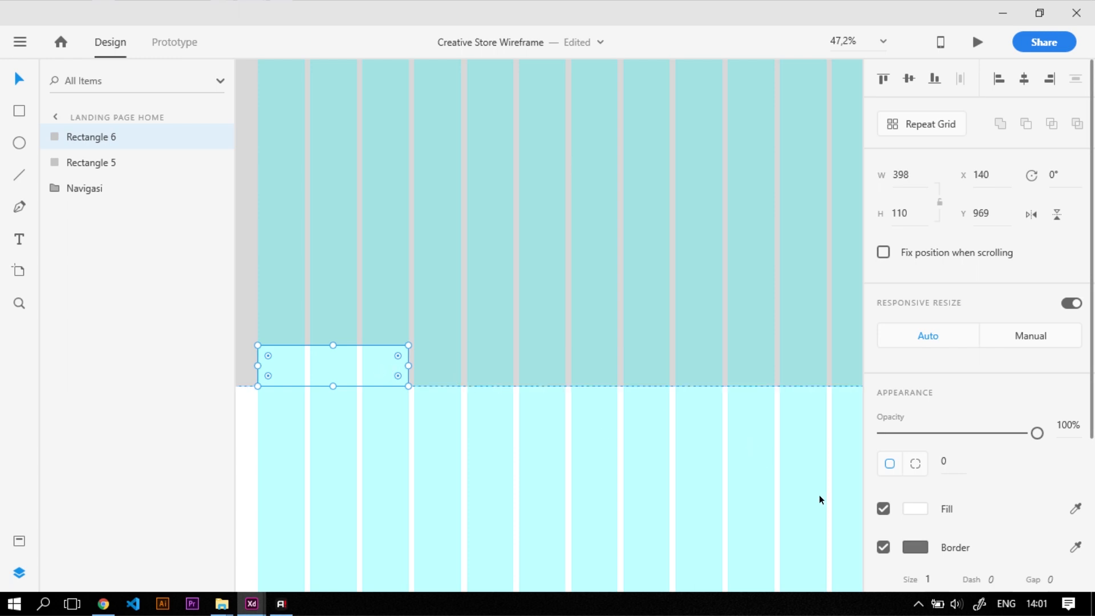
pyautogui.click(915, 509)
pyautogui.moveTo(682, 390); pyautogui.dragTo(668, 419)
pyautogui.click(544, 416)
pyautogui.click(344, 355)
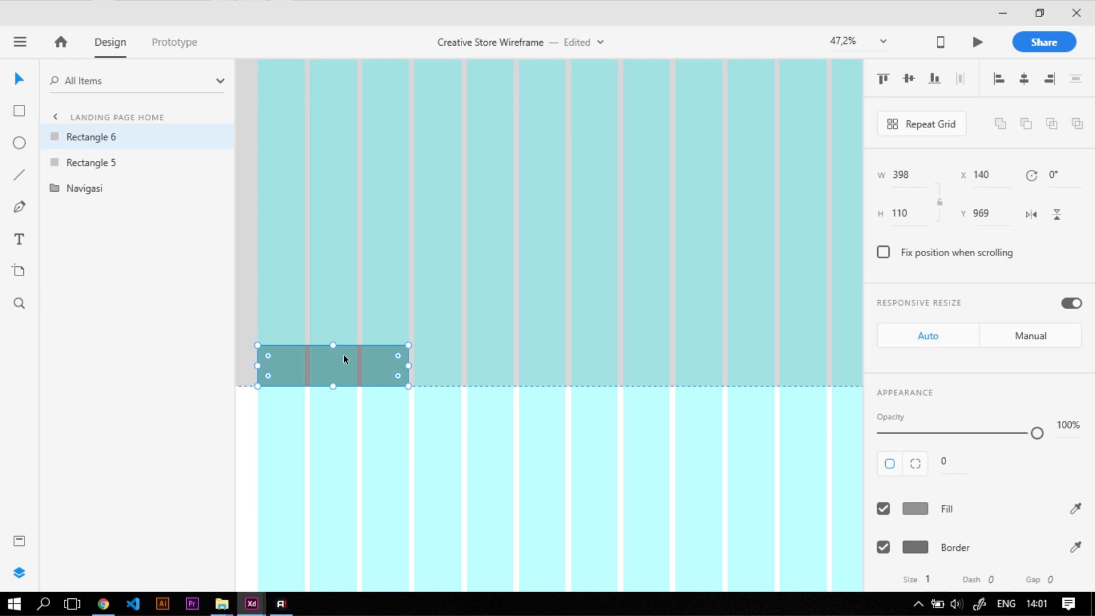
# Step: Duplicate the 398 by 110 rectangle onto the next three grid columns at X 554, level with the original
pyautogui.moveTo(293, 372); pyautogui.dragTo(442, 406)
pyautogui.press('alt')
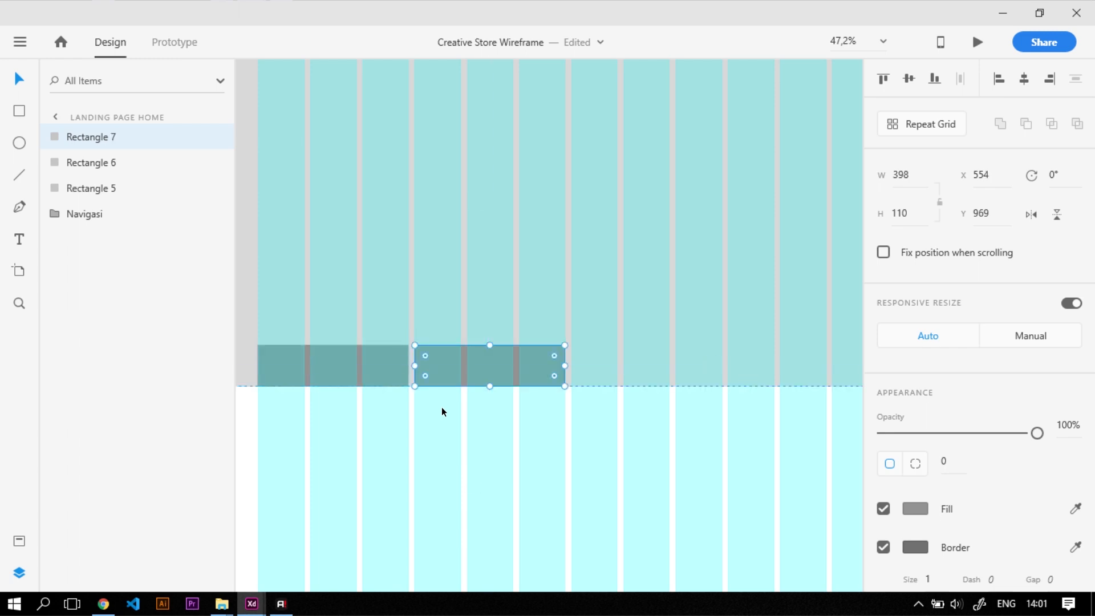
pyautogui.click(442, 406)
# Step: Duplicate both grey boxes across the remaining six grid columns, making a row of four equal boxes
pyautogui.moveTo(708, 496); pyautogui.dragTo(334, 307)
pyautogui.scroll(-3, 309, 368)
pyautogui.click(434, 432)
pyautogui.click(382, 371)
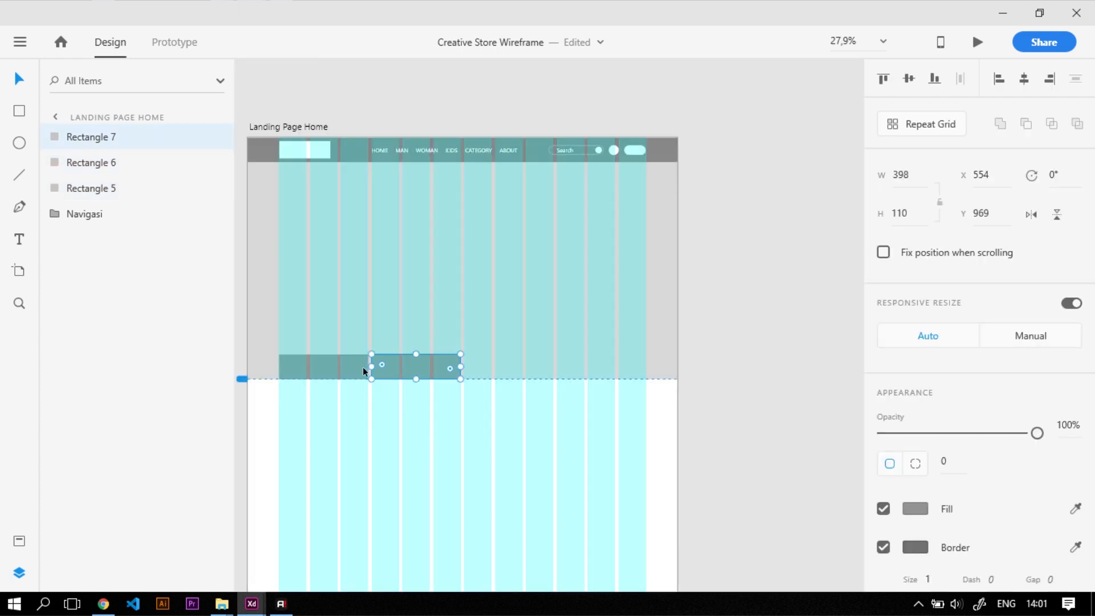
pyautogui.keyDown('shift'); pyautogui.click(323, 368); pyautogui.keyUp('shift')
pyautogui.moveTo(323, 368); pyautogui.dragTo(508, 405)
pyautogui.click(529, 471)
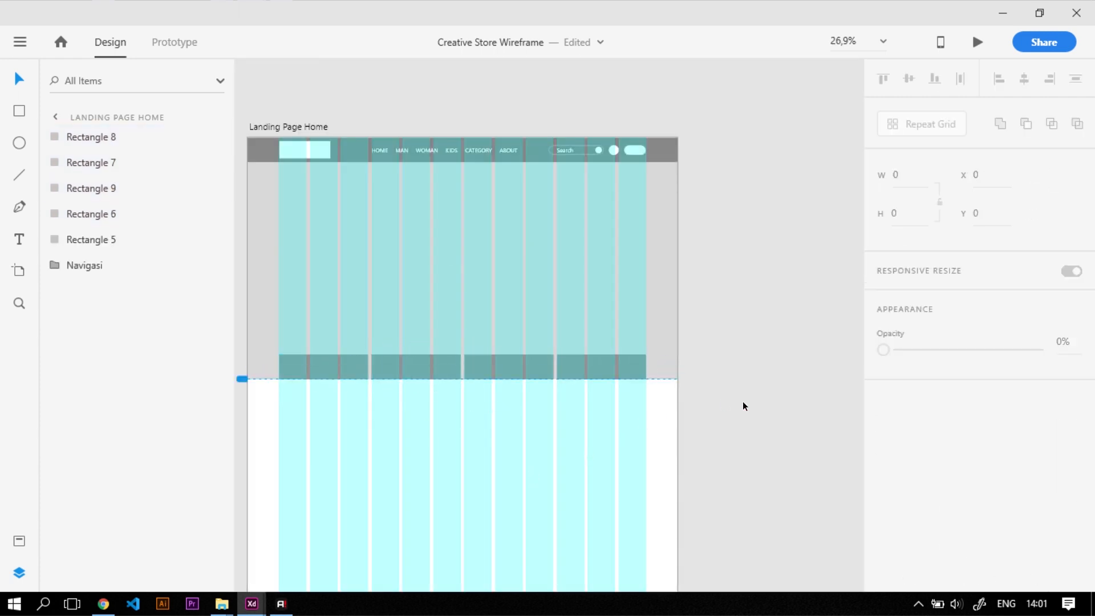
pyautogui.scroll(-3, 743, 405)
pyautogui.scroll(3, 709, 423)
pyautogui.moveTo(674, 478); pyautogui.dragTo(656, 459)
pyautogui.click(623, 345)
pyautogui.keyDown('shift'); pyautogui.click(588, 344); pyautogui.keyUp('shift')
pyautogui.keyDown('shift'); pyautogui.click(526, 336); pyautogui.keyUp('shift')
pyautogui.press('Escape')
# Step: Select the four grey boxes and move them up together to about Y 922, leaving a gap above the viewport line
pyautogui.click(439, 350)
pyautogui.keyDown('shift'); pyautogui.click(494, 349); pyautogui.keyUp('shift')
pyautogui.keyDown('shift'); pyautogui.click(565, 353); pyautogui.keyUp('shift')
pyautogui.keyDown('shift'); pyautogui.click(650, 351); pyautogui.keyUp('shift')
pyautogui.moveTo(659, 351); pyautogui.dragTo(657, 340)
pyautogui.click(653, 405)
pyautogui.scroll(-2, 555, 351)
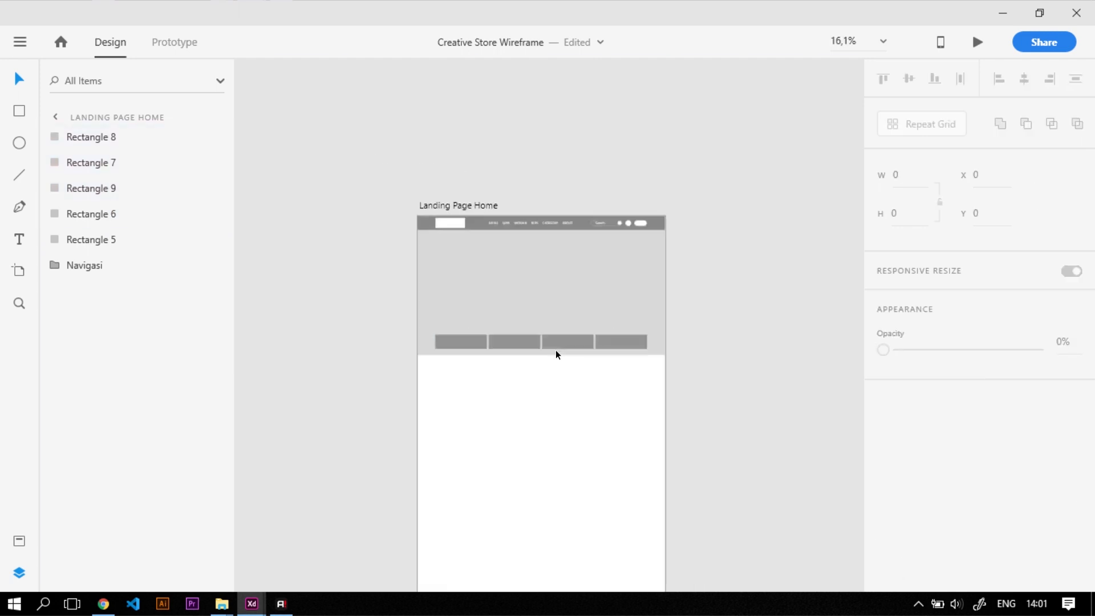
# Step: Group the four grey boxes in the hero section and rename the group Brand
pyautogui.scroll(2, 610, 413)
pyautogui.scroll(2, 617, 402)
pyautogui.scroll(-2, 759, 293)
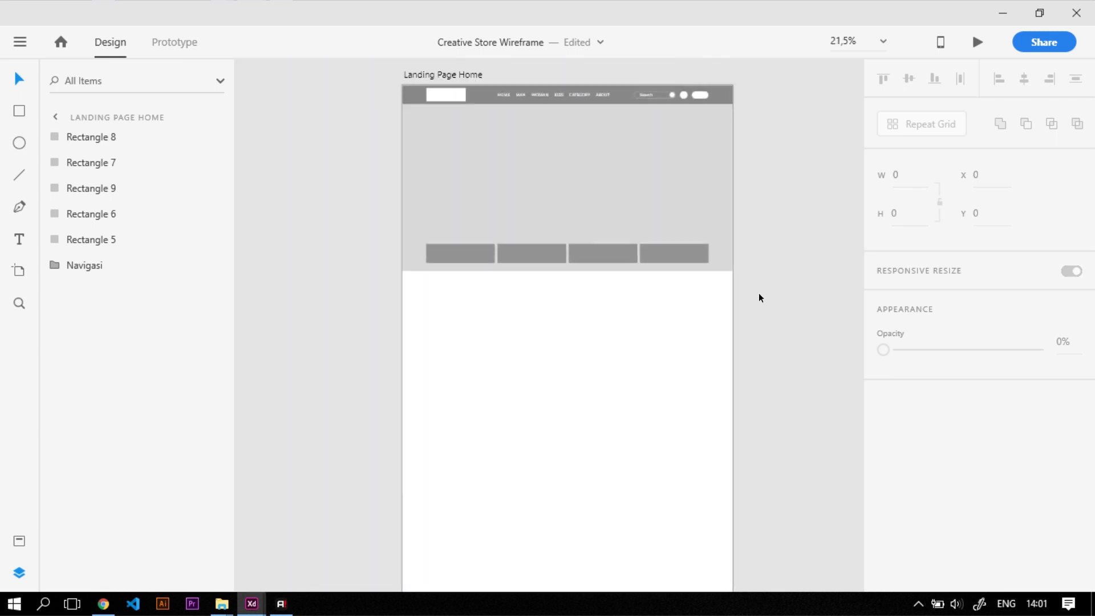
pyautogui.scroll(1, 587, 282)
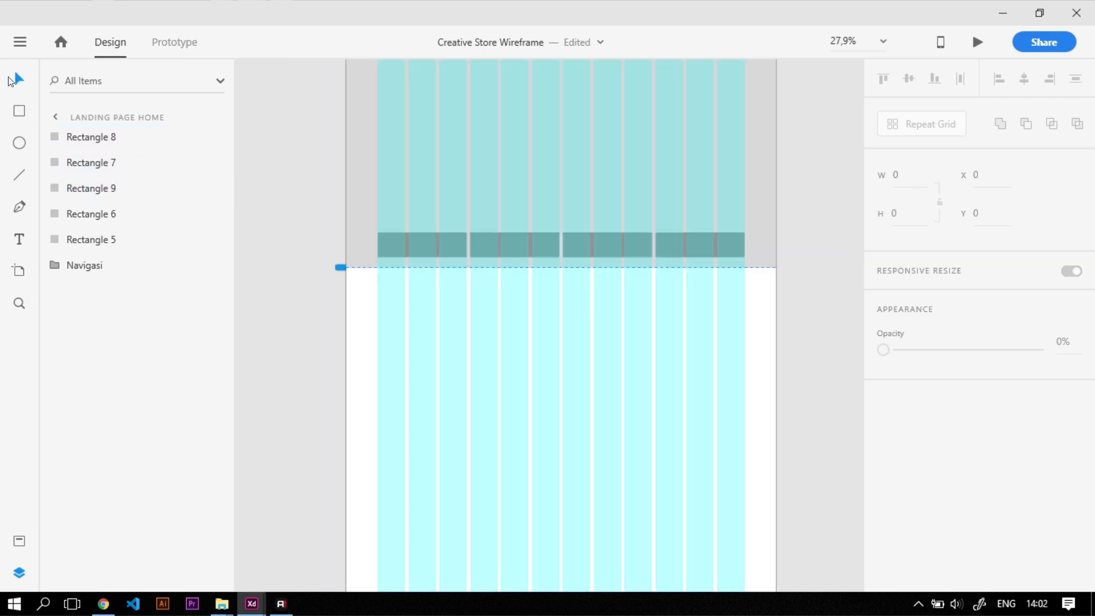
pyautogui.moveTo(783, 266); pyautogui.dragTo(437, 235)
pyautogui.hotkey('ctrl', 'g')
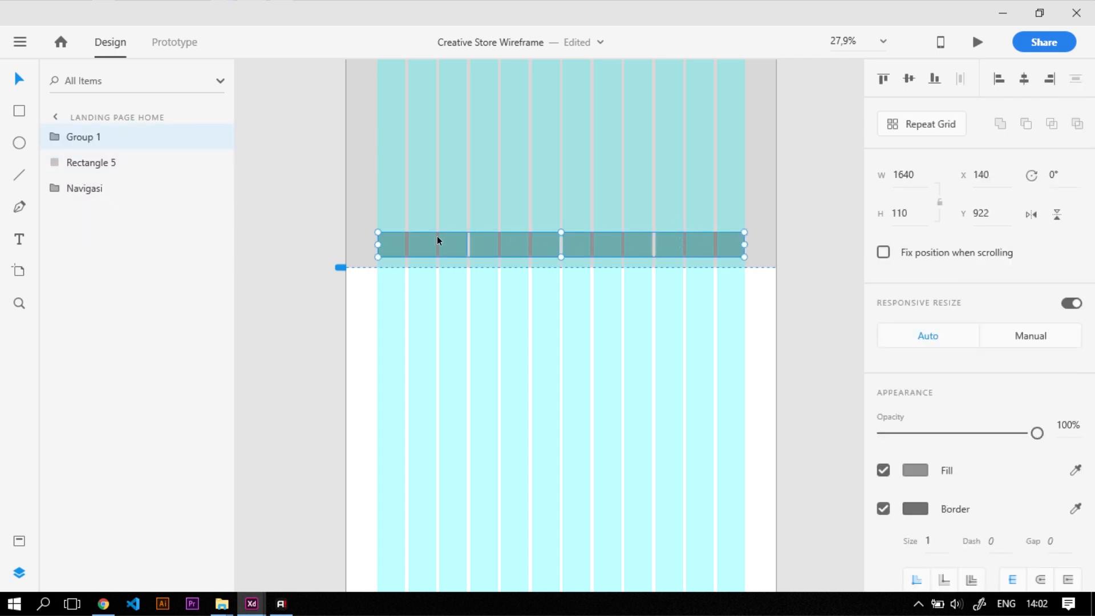
pyautogui.rightClick(104, 135)
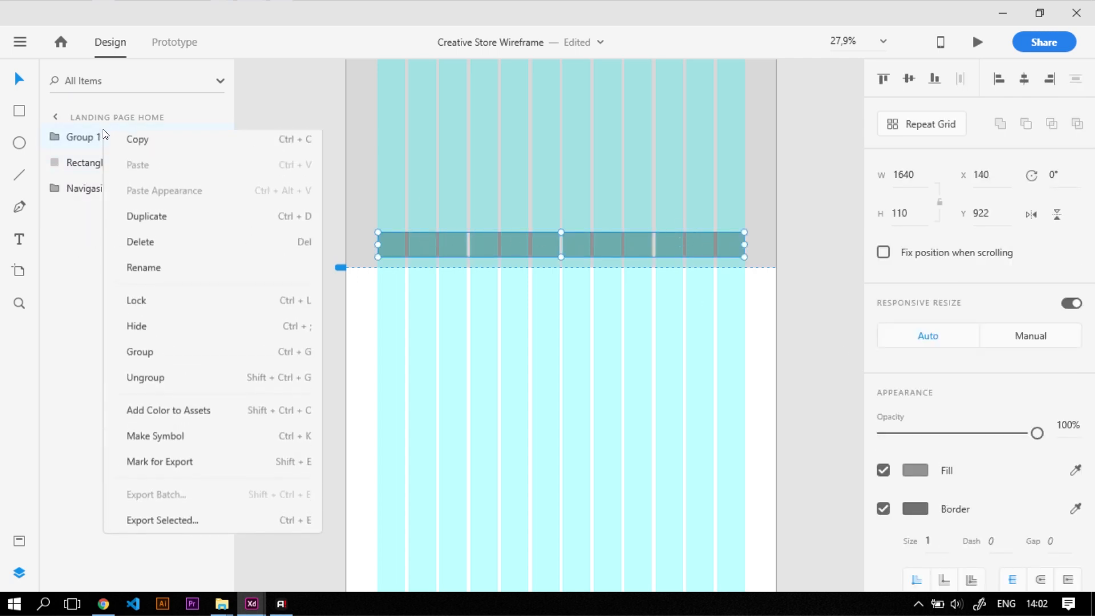
pyautogui.click(167, 271)
pyautogui.write('Brand')
pyautogui.press('Return')
pyautogui.click(311, 318)
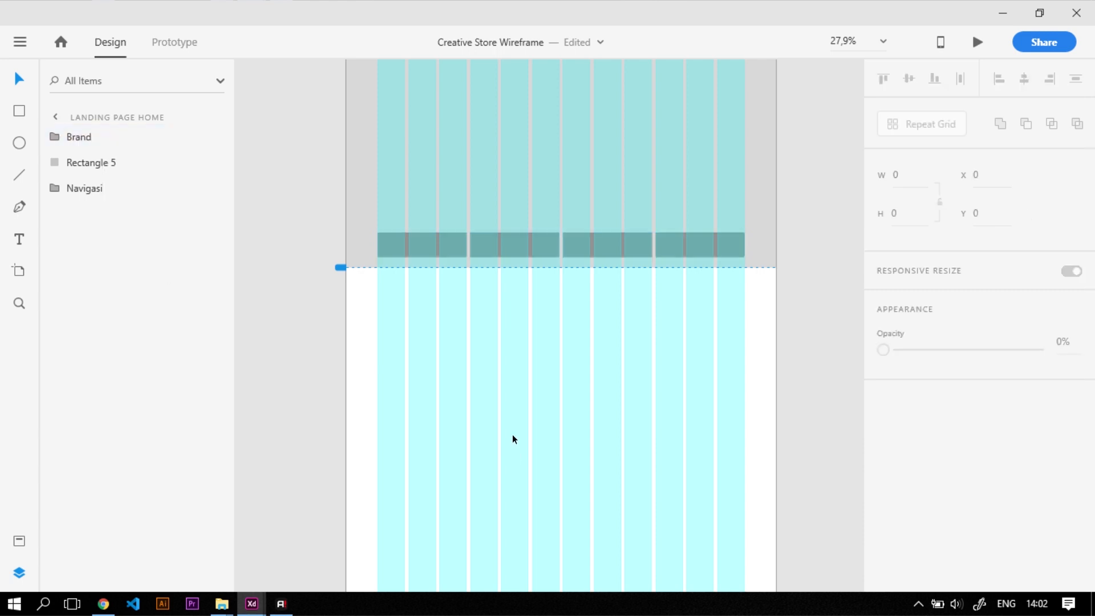
# Step: Draw a rectangle below the hero section from the first grid column and set its size to 260 by 200
pyautogui.click(19, 113)
pyautogui.moveTo(374, 277); pyautogui.dragTo(458, 339)
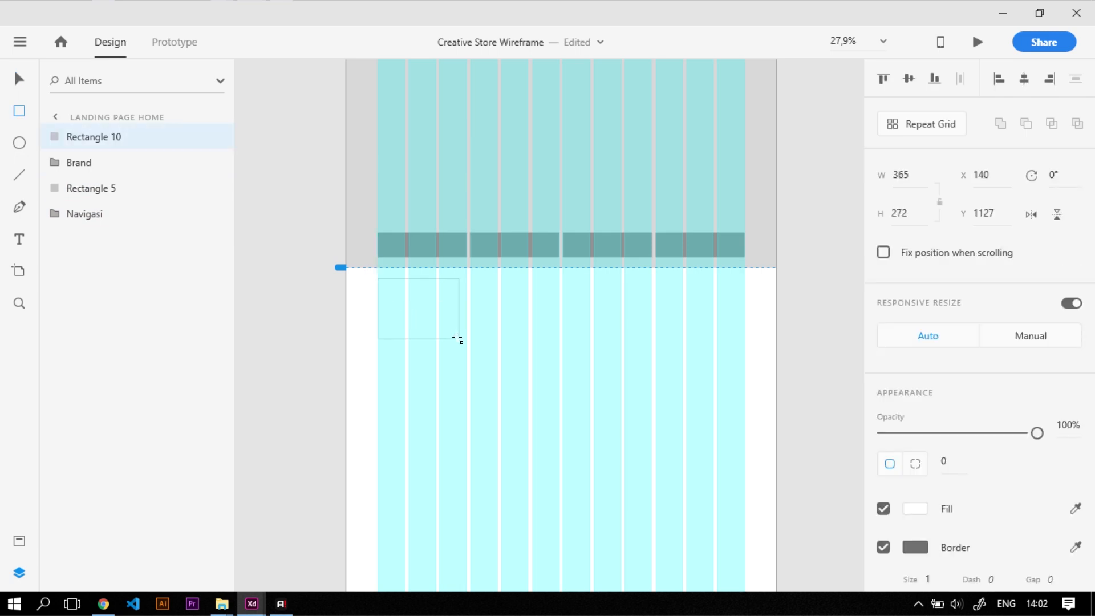
pyautogui.click(906, 169)
pyautogui.doubleClick(906, 169)
pyautogui.write('260')
pyautogui.press('Tab')
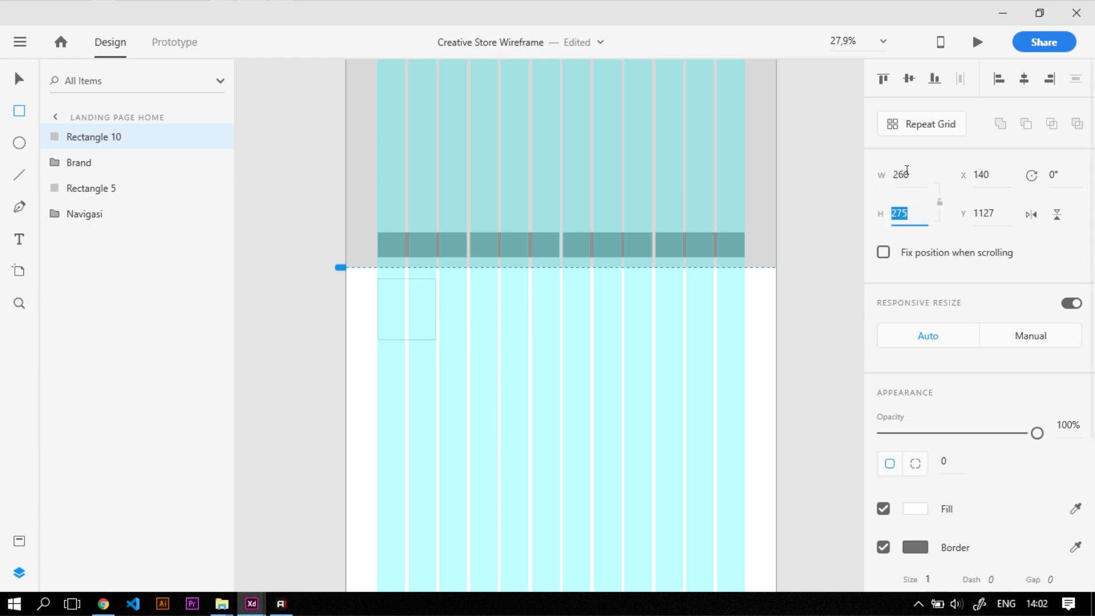
pyautogui.write('200')
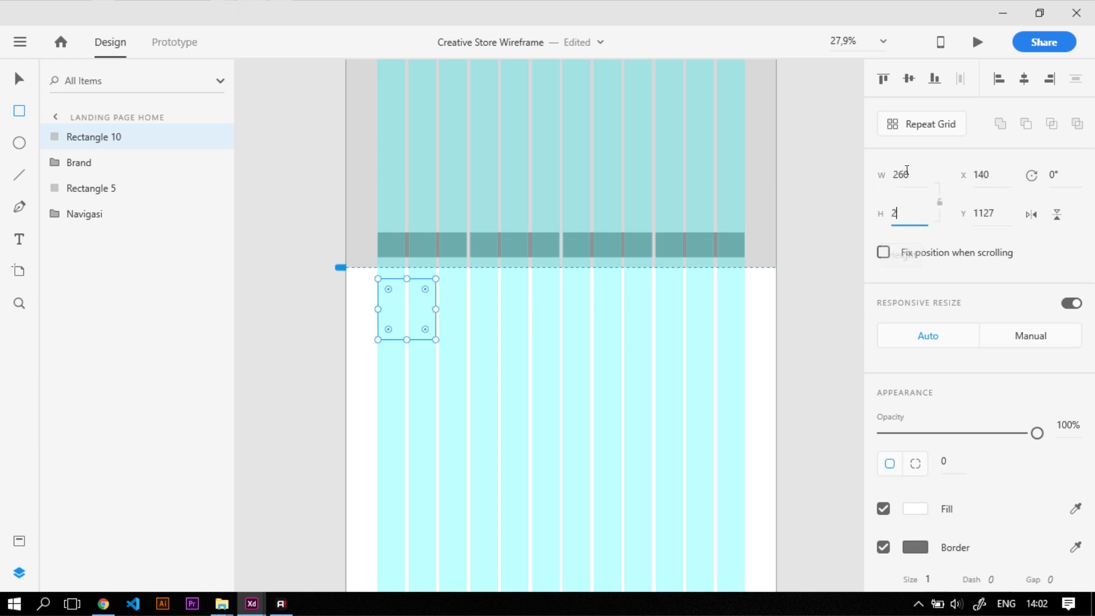
pyautogui.press('Return')
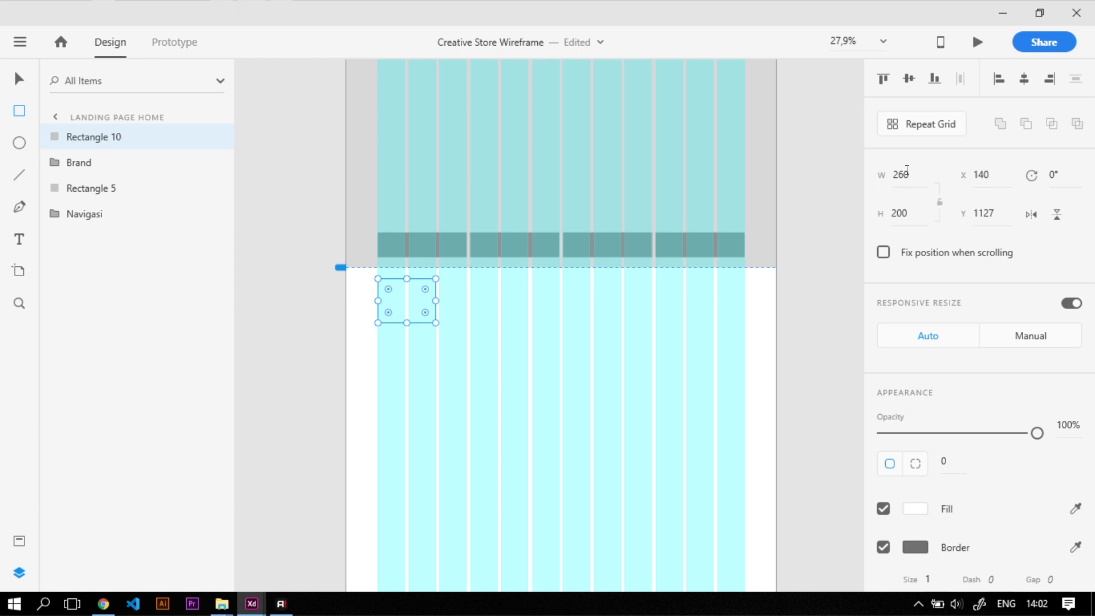
# Step: Move the 260 by 200 rectangle one column over to X 278, at the second grid column
pyautogui.click(17, 80)
pyautogui.scroll(5, 403, 296)
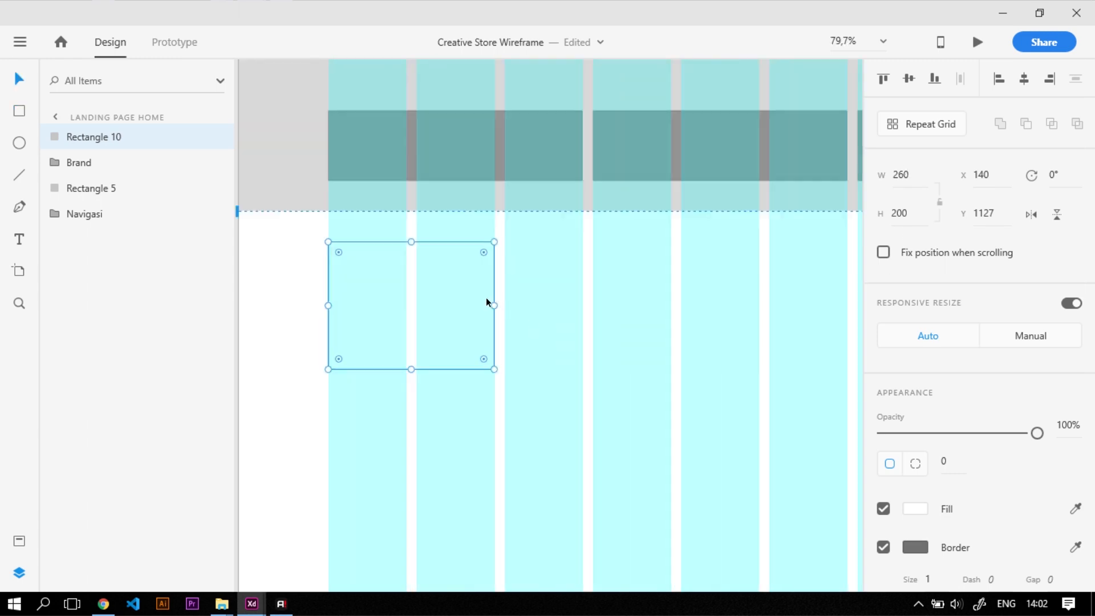
pyautogui.scroll(3, 331, 283)
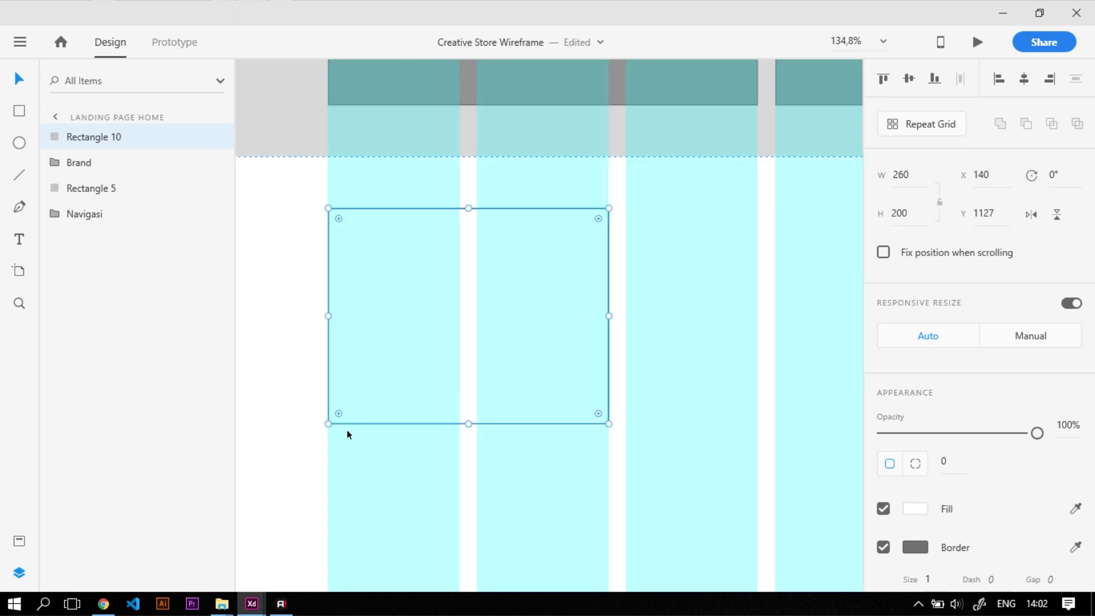
pyautogui.scroll(-4, 474, 308)
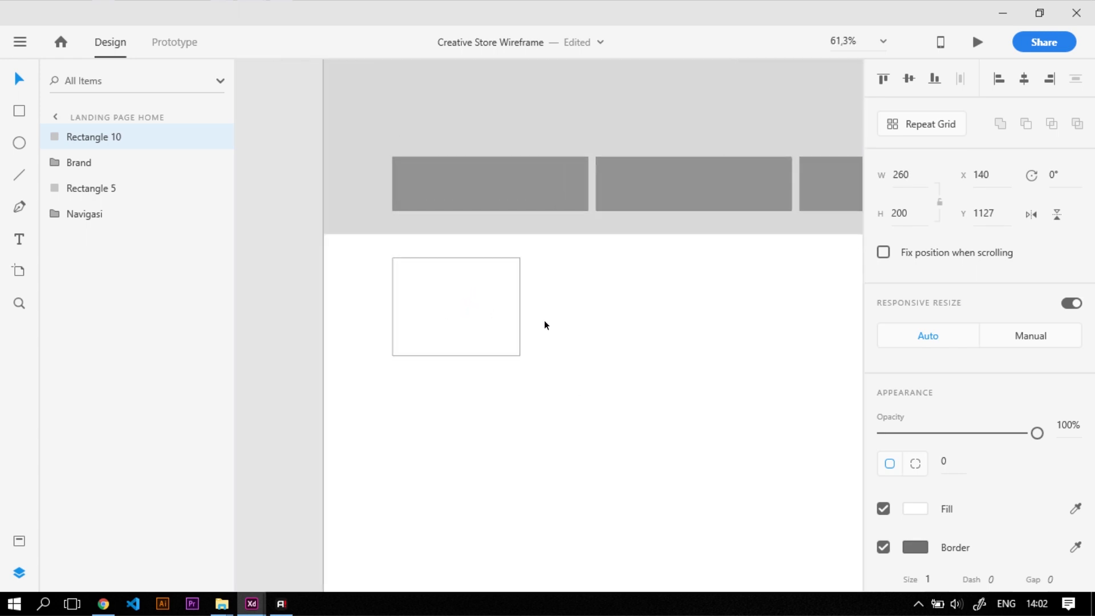
pyautogui.moveTo(387, 289); pyautogui.dragTo(467, 311)
pyautogui.moveTo(398, 285); pyautogui.dragTo(460, 279)
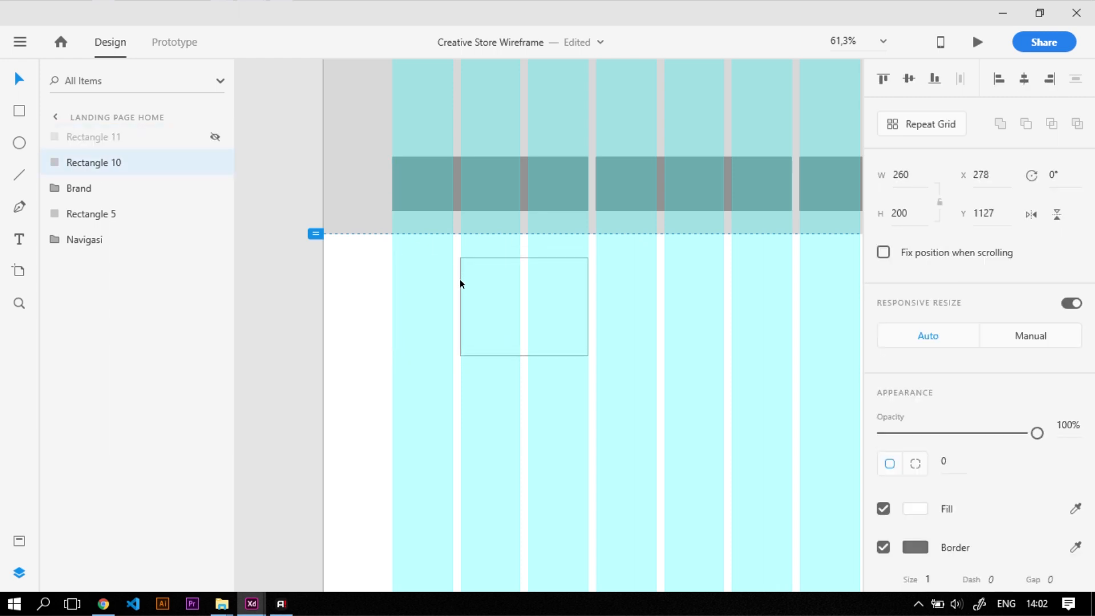
pyautogui.scroll(-2, 445, 279)
pyautogui.scroll(-2, 563, 314)
pyautogui.scroll(1, 548, 309)
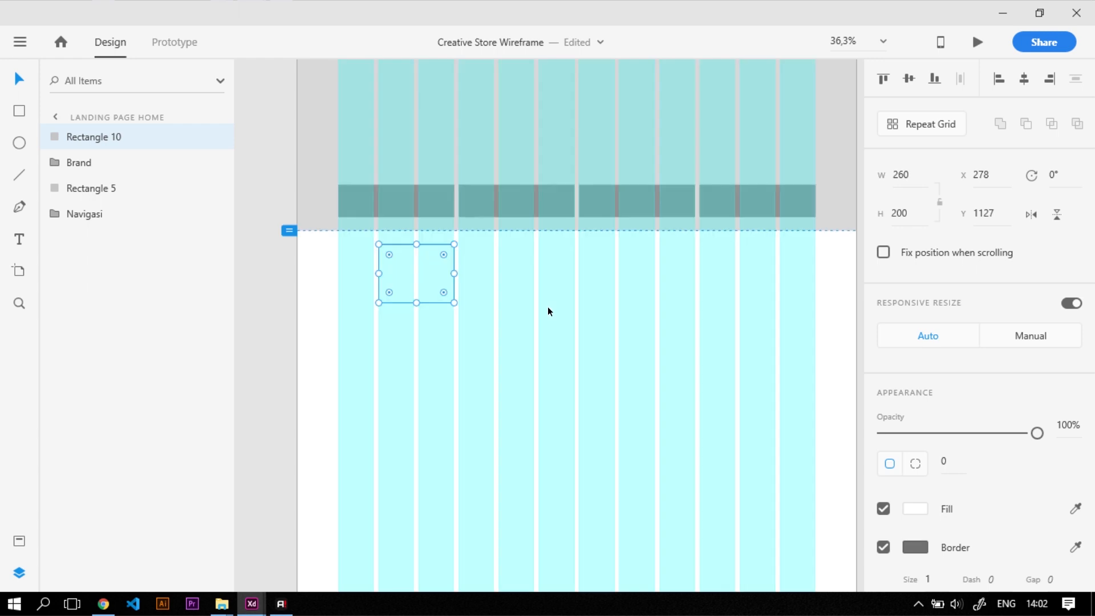
# Step: Fill the 260 by 200 rectangle with a medium grey
pyautogui.moveTo(387, 265); pyautogui.dragTo(462, 278)
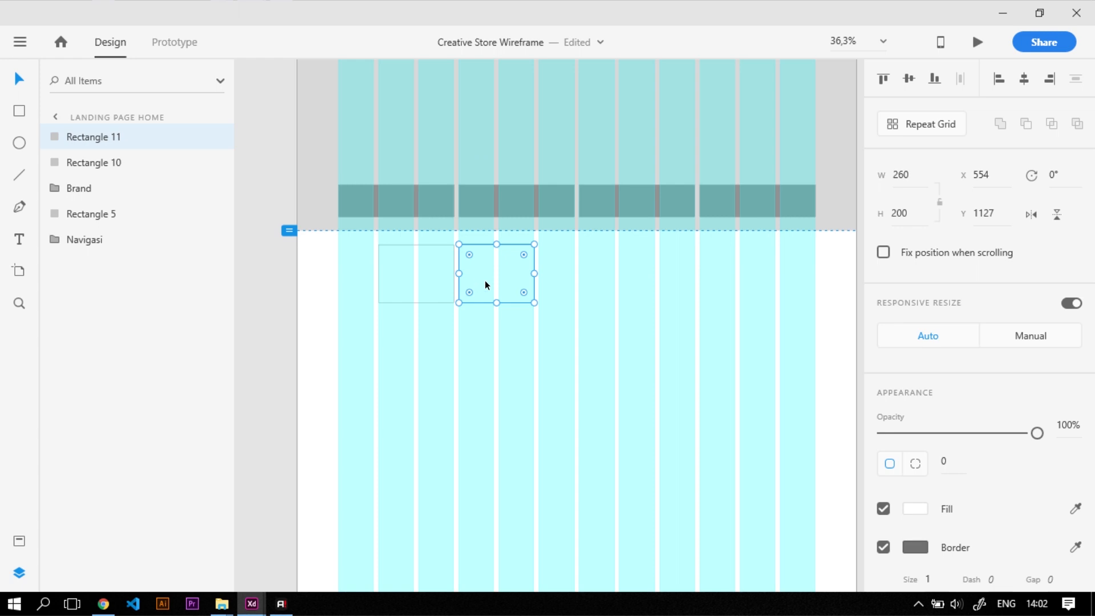
pyautogui.hotkey('ctrl', 'z')
pyautogui.click(915, 509)
pyautogui.moveTo(703, 408); pyautogui.dragTo(655, 416)
pyautogui.click(501, 333)
# Step: Duplicate the grey 260 by 200 rectangle along the grid to make a row of four, each two columns wide
pyautogui.click(400, 274)
pyautogui.moveTo(400, 273); pyautogui.dragTo(458, 272)
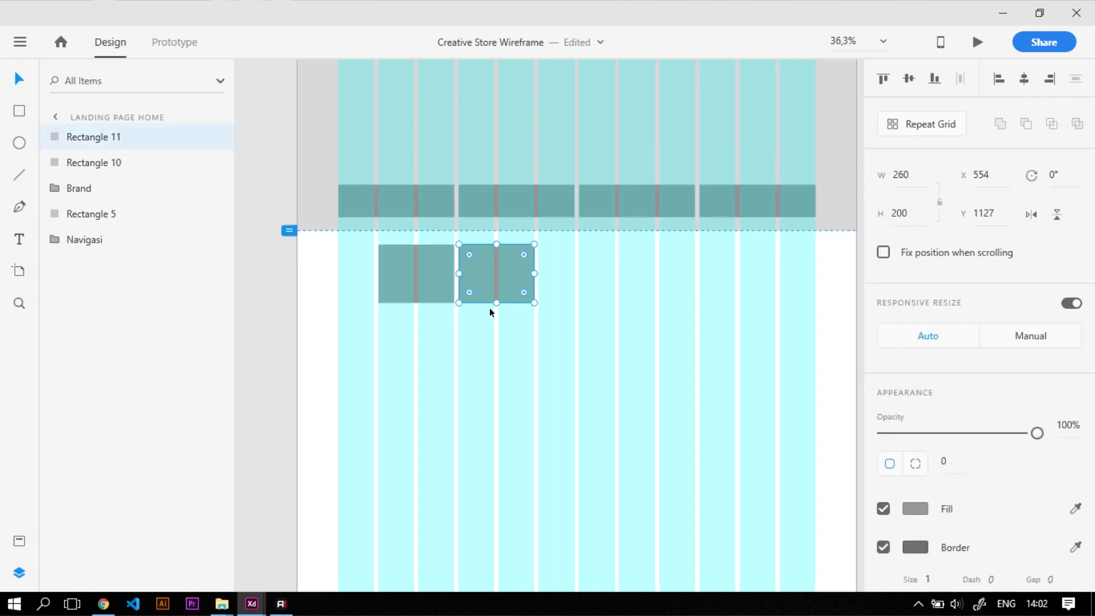
pyautogui.moveTo(490, 307); pyautogui.dragTo(638, 302)
pyautogui.click(560, 328)
pyautogui.click(653, 371)
# Step: Shift the four 260 by 200 boxes together to start at the third grid column, centring the row on the page
pyautogui.moveTo(779, 425); pyautogui.dragTo(401, 238)
pyautogui.moveTo(422, 280); pyautogui.dragTo(458, 285)
pyautogui.click(563, 422)
pyautogui.hotkey('ctrl', '0')
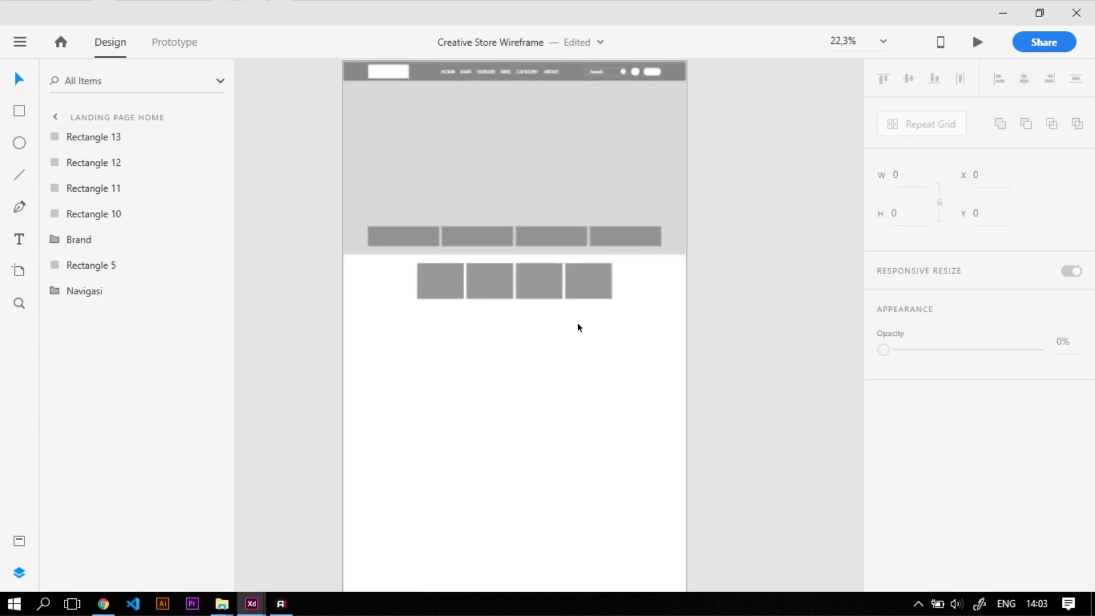
# Step: Add the text "Product" below the row of four boxes and colour it dark grey #4B4B4B
pyautogui.scroll(3, 515, 324)
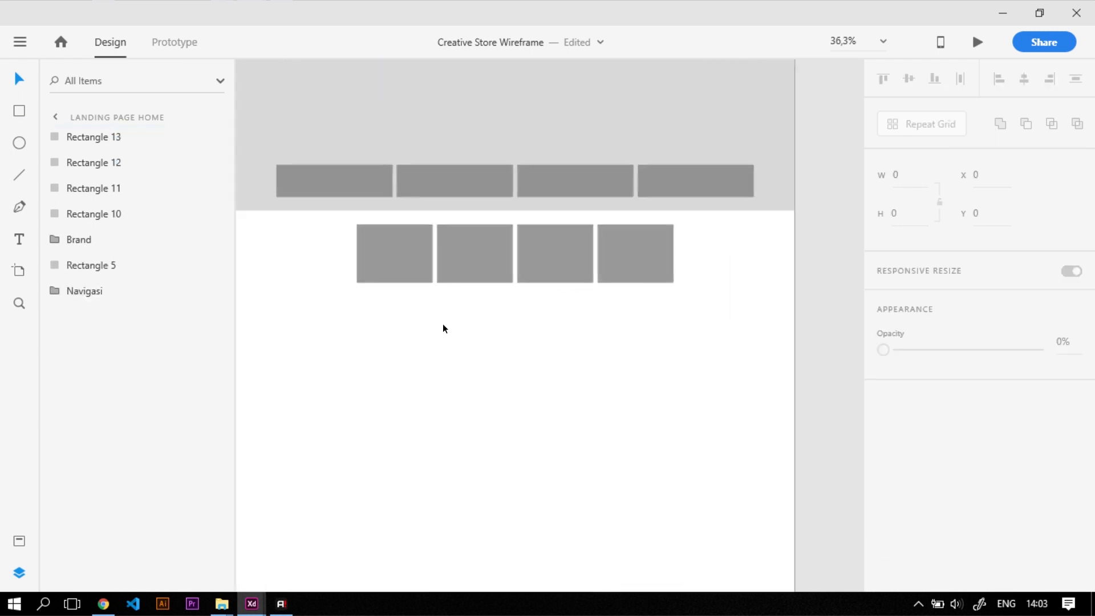
pyautogui.click(21, 238)
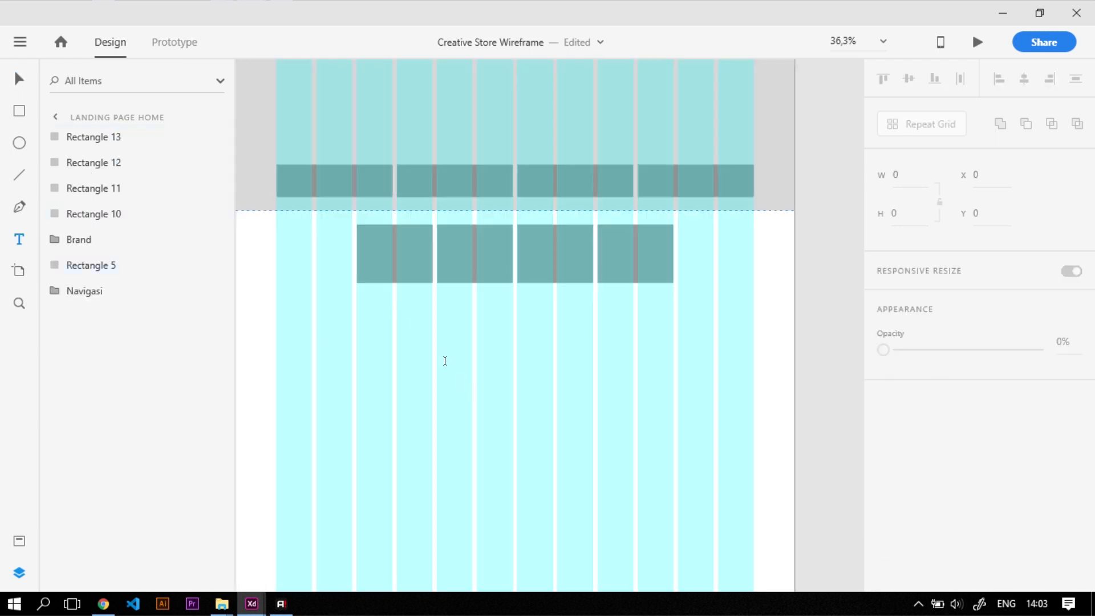
pyautogui.click(375, 312)
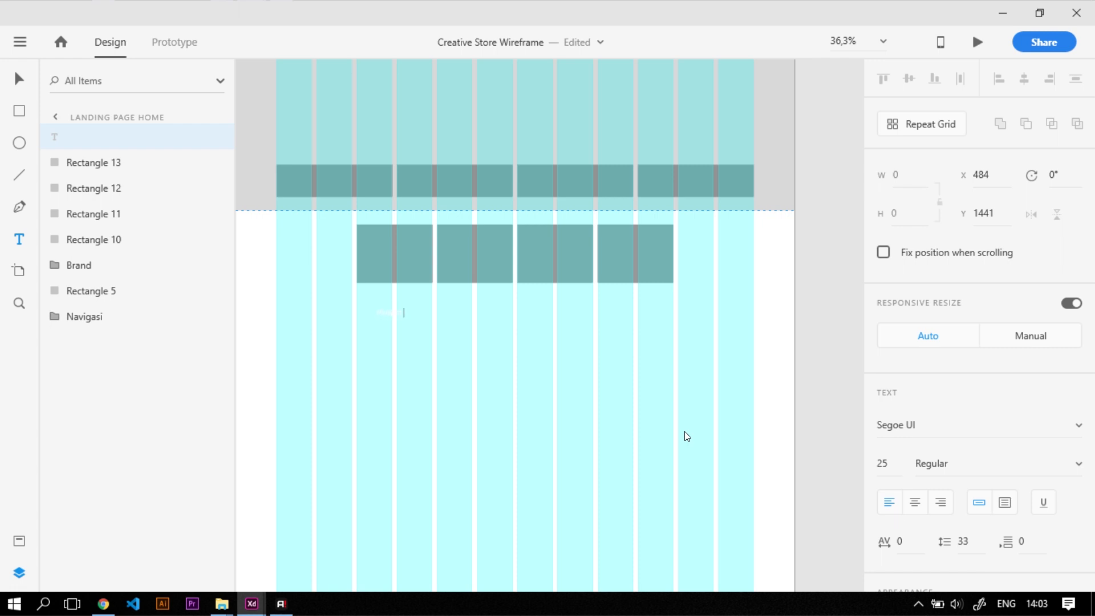
pyautogui.hotkey('ctrl', 'a')
pyautogui.scroll(-5, 973, 477)
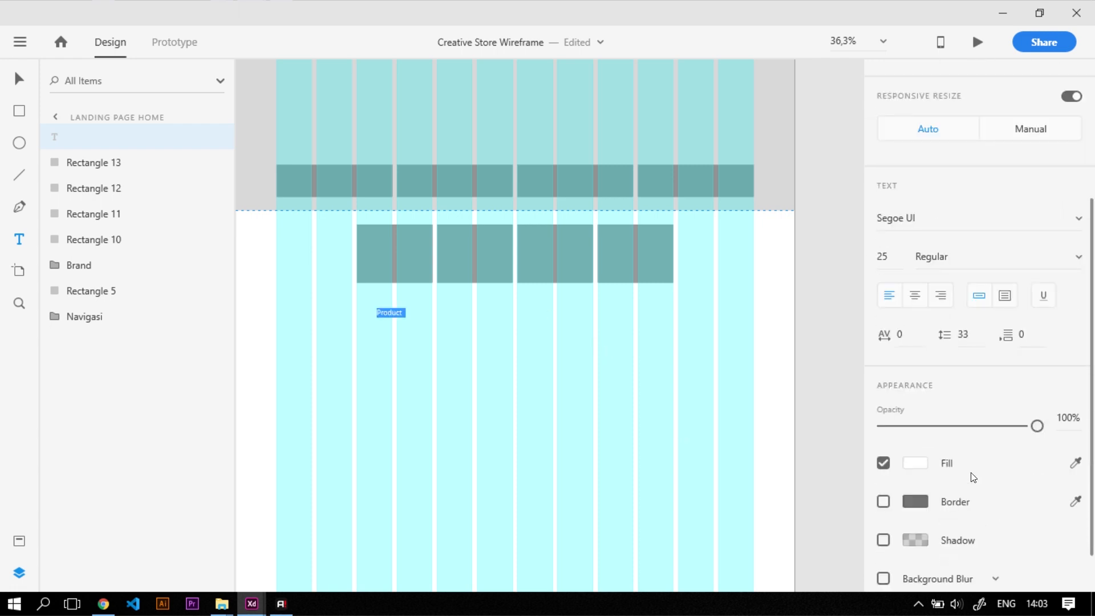
pyautogui.click(915, 409)
pyautogui.moveTo(686, 333); pyautogui.dragTo(638, 397)
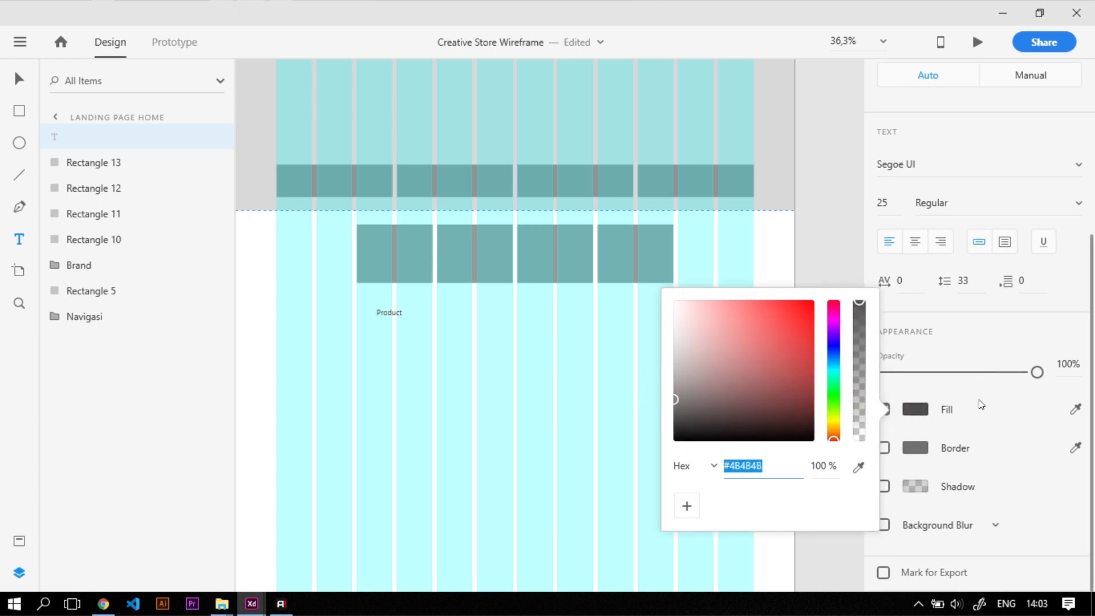
pyautogui.press('Escape')
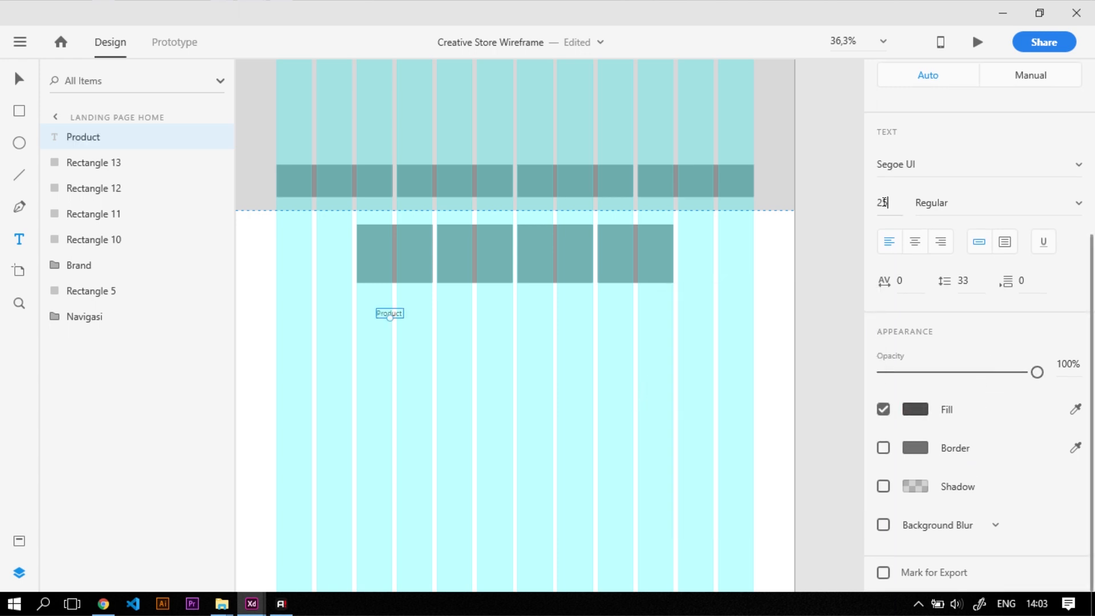
# Step: Set the "Product" text to size 35 in Bold
pyautogui.press('Return')
pyautogui.click(1059, 210)
pyautogui.scroll(-1, 955, 388)
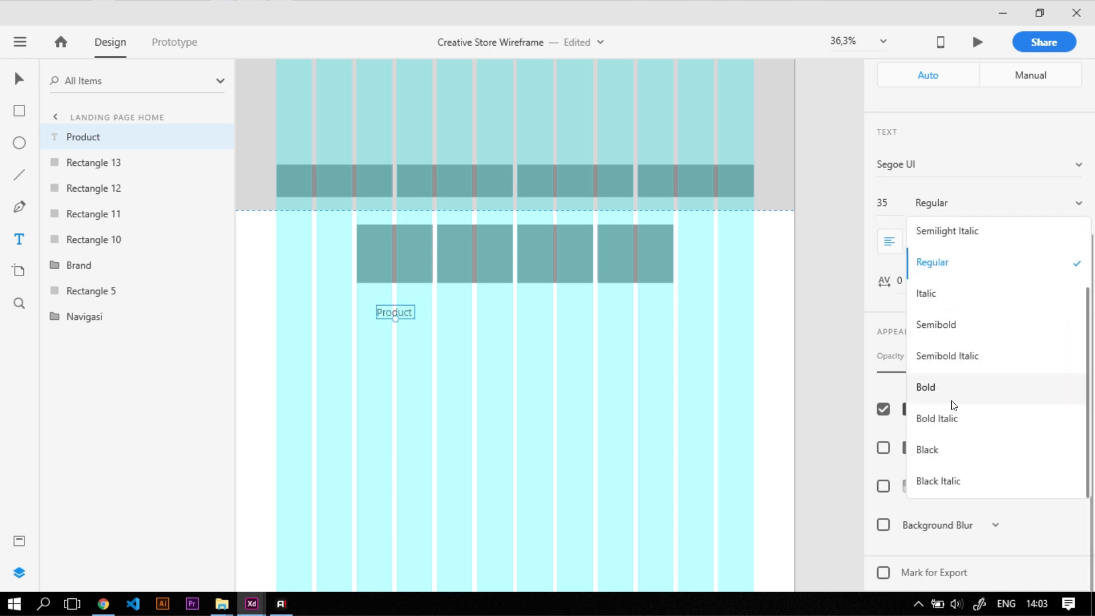
pyautogui.click(952, 400)
# Step: Replace the text with "PRODUCT RECOMENDATIONS JUST FOY YOU"
pyautogui.doubleClick(406, 313)
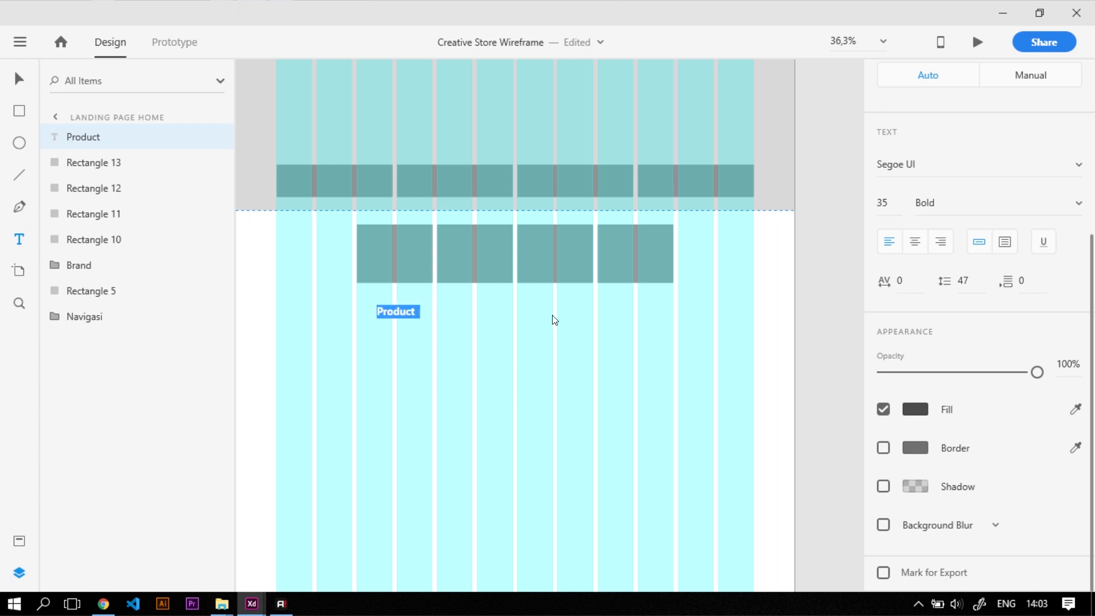
pyautogui.write('PRODUCT')
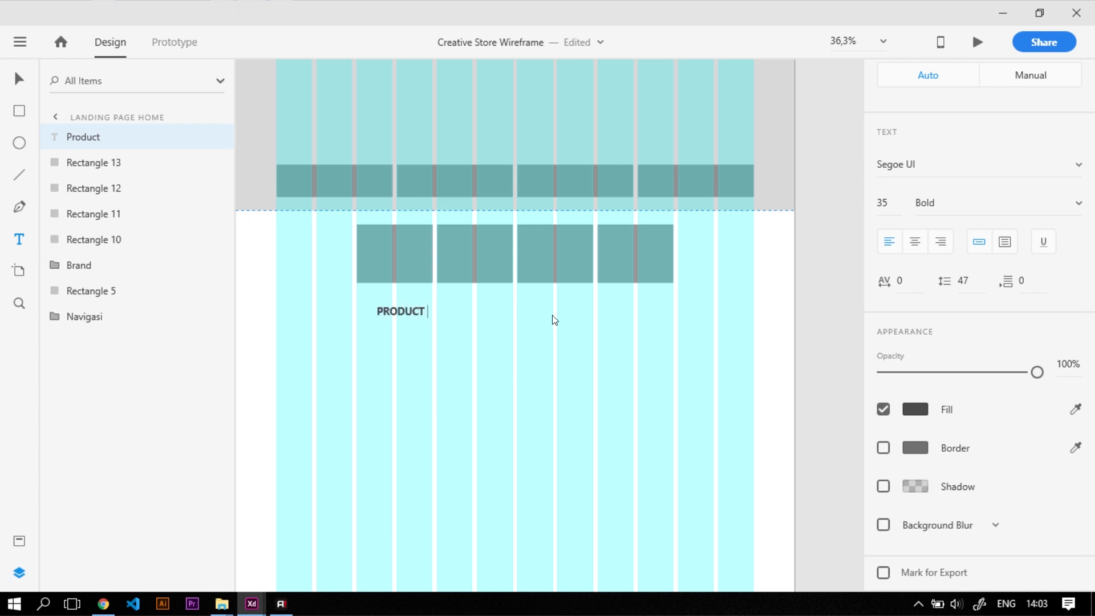
pyautogui.write(' RECOMENDATIONS ')
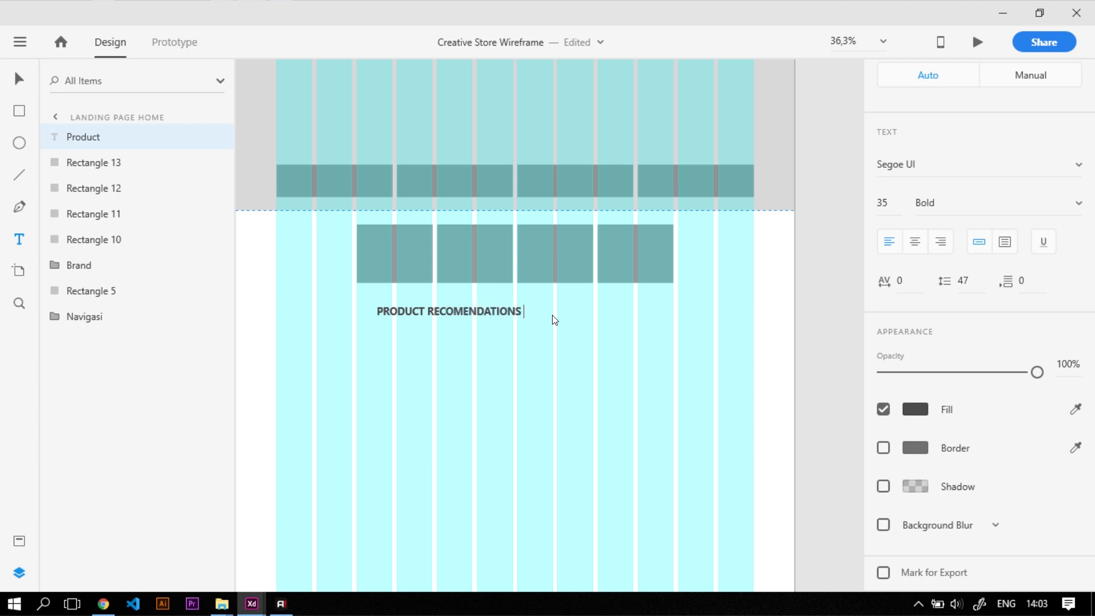
pyautogui.write('JUST FOY YOU')
pyautogui.press('Escape')
# Step: Centre the heading horizontally beneath the row of four boxes, at X 588.5 and Y 1390
pyautogui.click(598, 426)
pyautogui.click(517, 308)
pyautogui.moveTo(516, 309); pyautogui.dragTo(548, 313)
pyautogui.click(599, 382)
pyautogui.scroll(-2, 599, 386)
pyautogui.scroll(3, 580, 347)
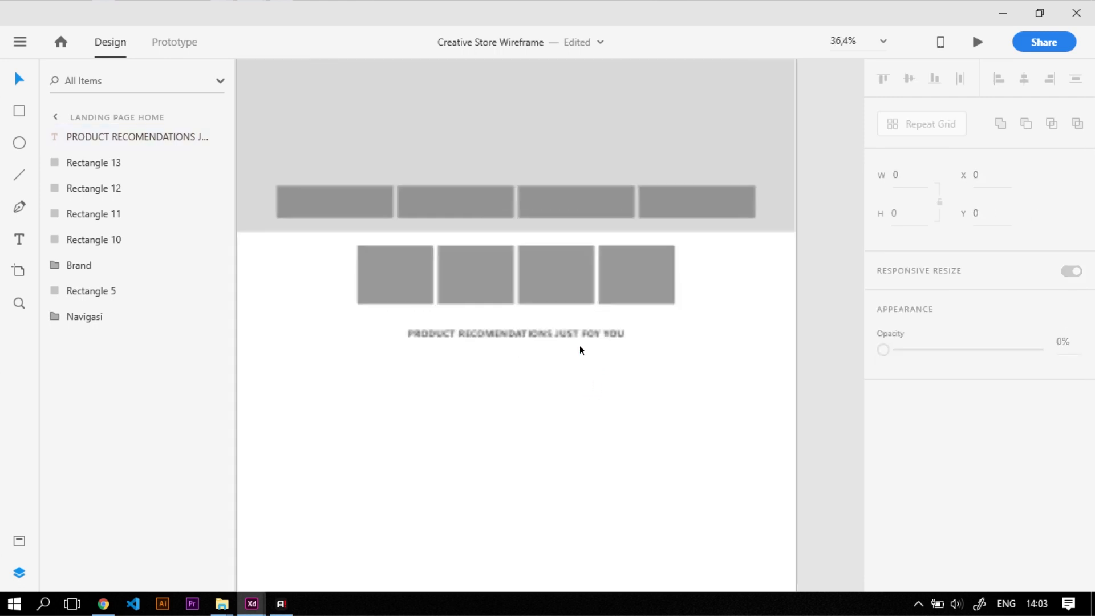
pyautogui.click(571, 331)
pyautogui.moveTo(583, 319); pyautogui.dragTo(587, 346)
pyautogui.hotkey('ctrl', 'z')
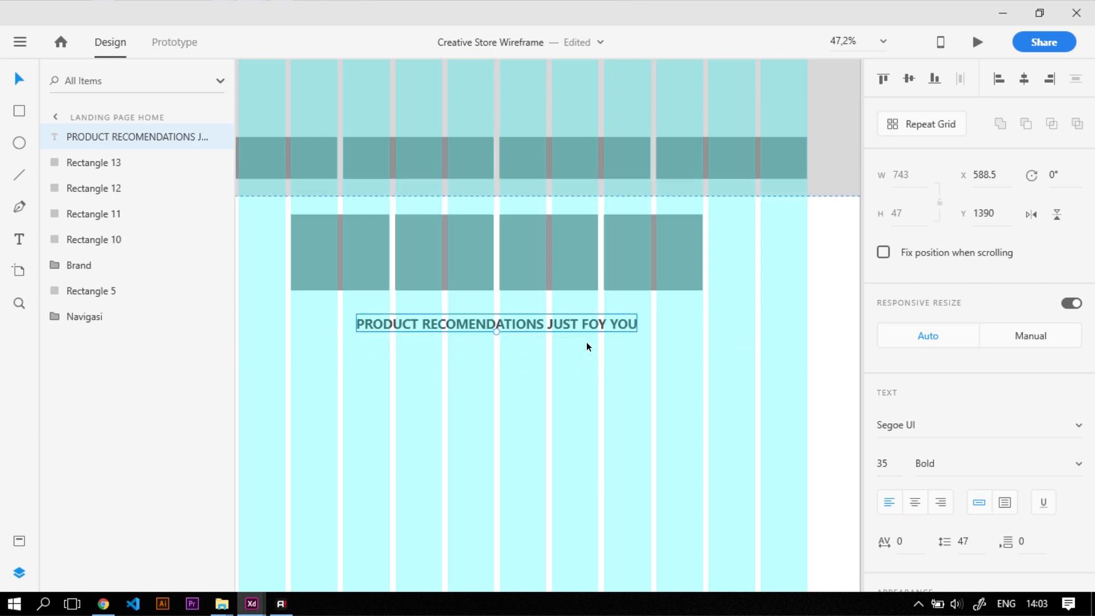
# Step: Duplicate the product recommendations heading directly below itself at Y 1449 and centre-align the copy's text
pyautogui.moveTo(587, 344); pyautogui.dragTo(583, 345)
pyautogui.doubleClick(585, 345)
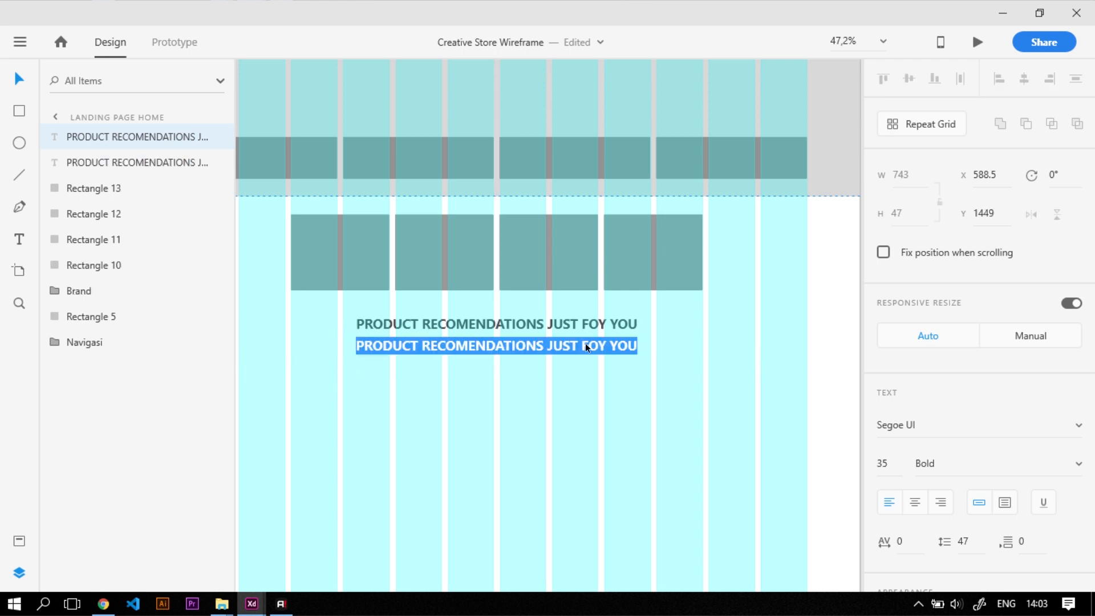
pyautogui.scroll(-4, 983, 409)
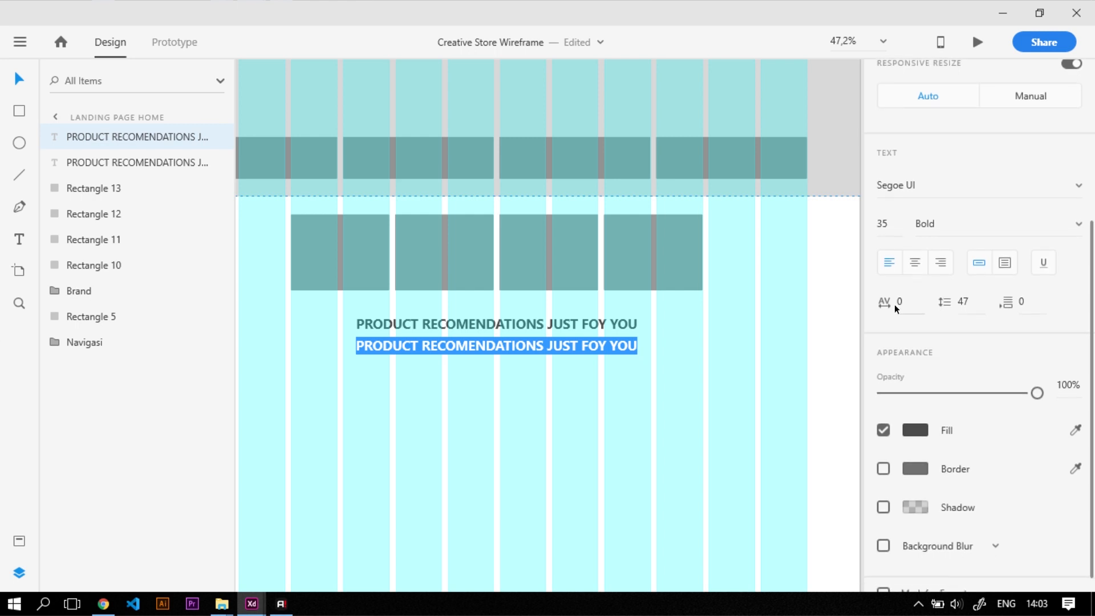
pyautogui.click(597, 345)
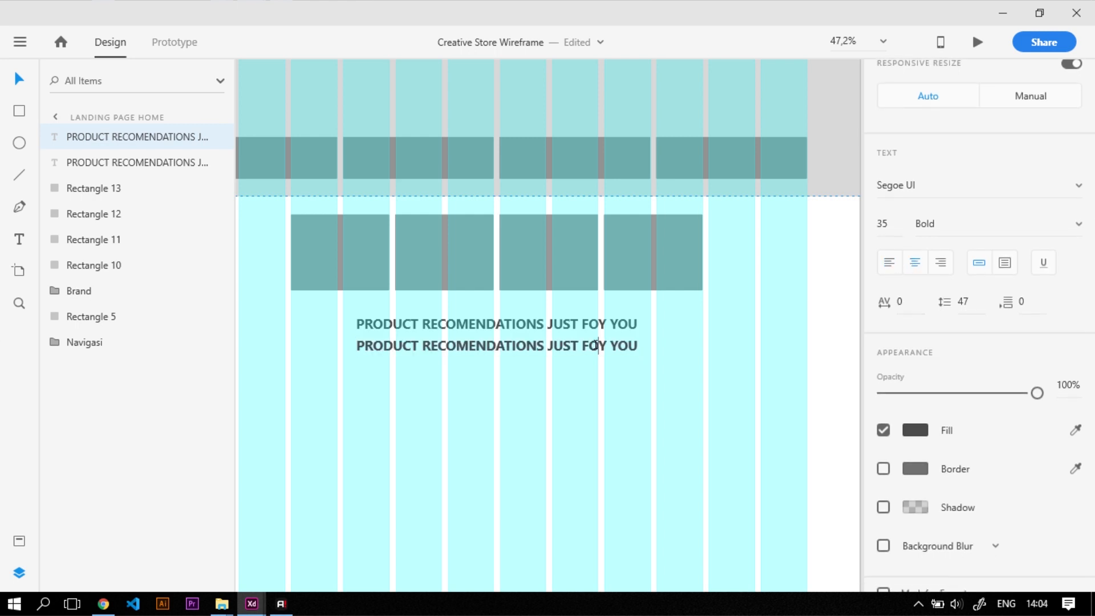
# Step: Replace the duplicated heading's text with "get the best product an attractive prices every day"
pyautogui.hotkey('ctrl', 'a')
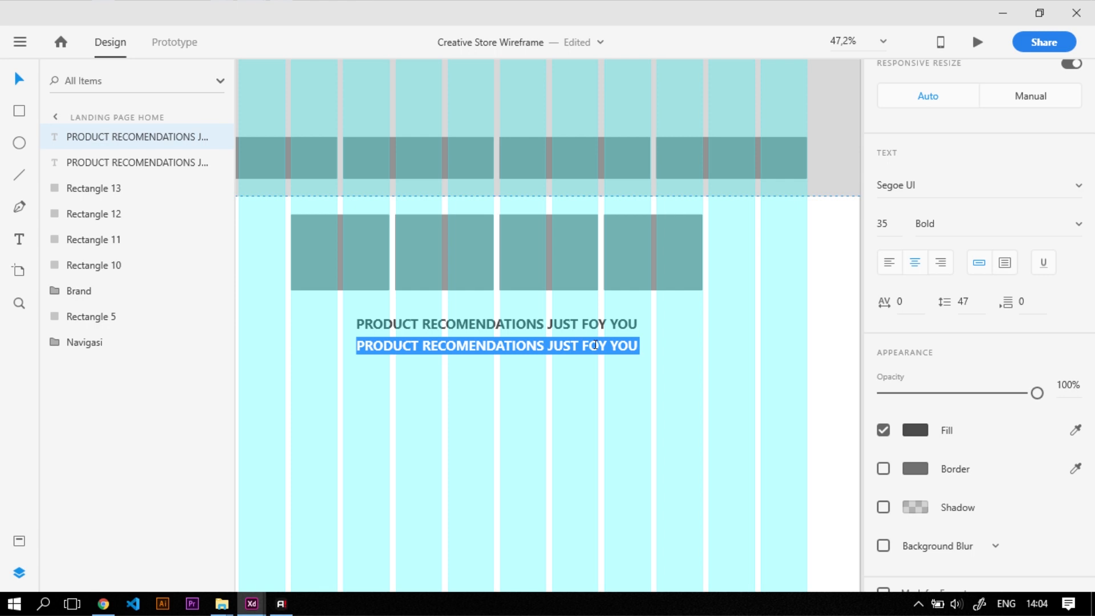
pyautogui.write('GET')
pyautogui.press('BackSpace')
pyautogui.press('BackSpace')
pyautogui.press('BackSpace')
pyautogui.write('get ')
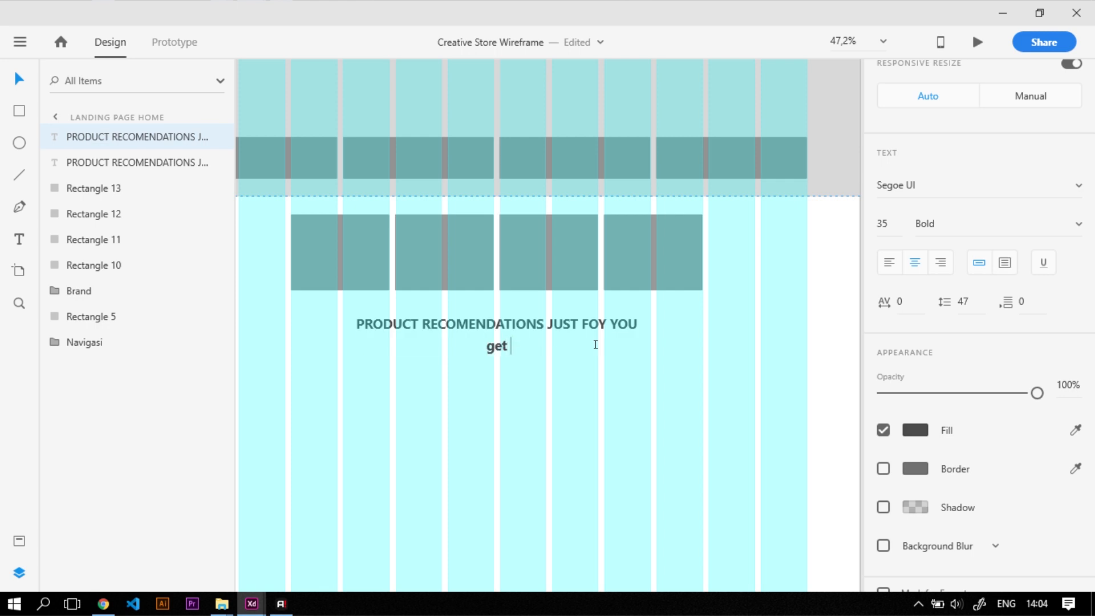
pyautogui.write('the best')
pyautogui.write('rody')
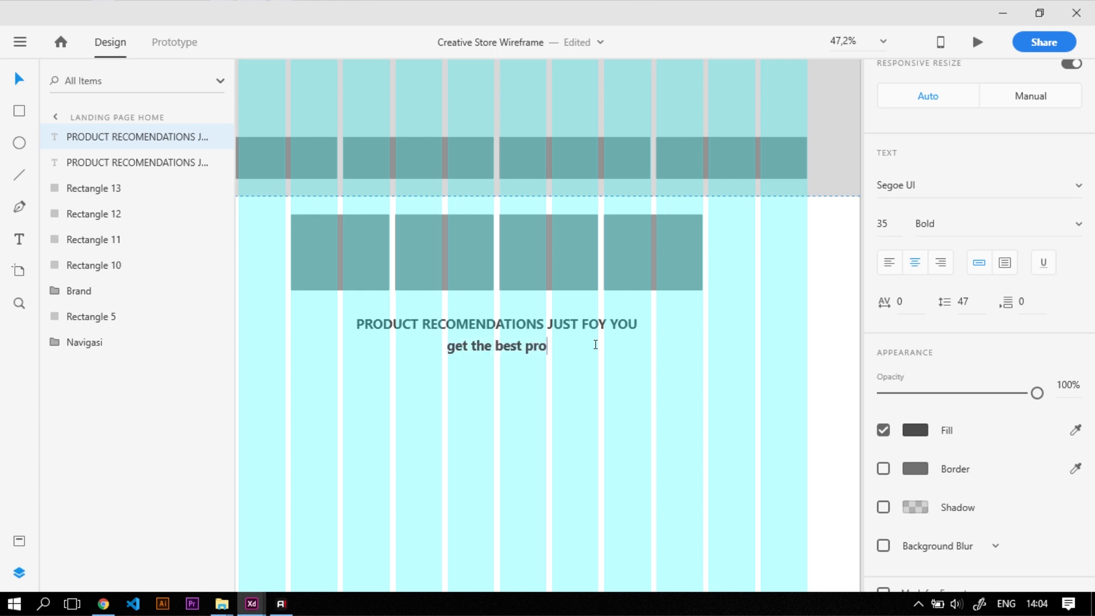
pyautogui.press('BackSpace')
pyautogui.write('uct an attractive prices every day')
# Step: Set the subtitle below the product recommendations heading to text size 25
pyautogui.hotkey('ctrl', 'a')
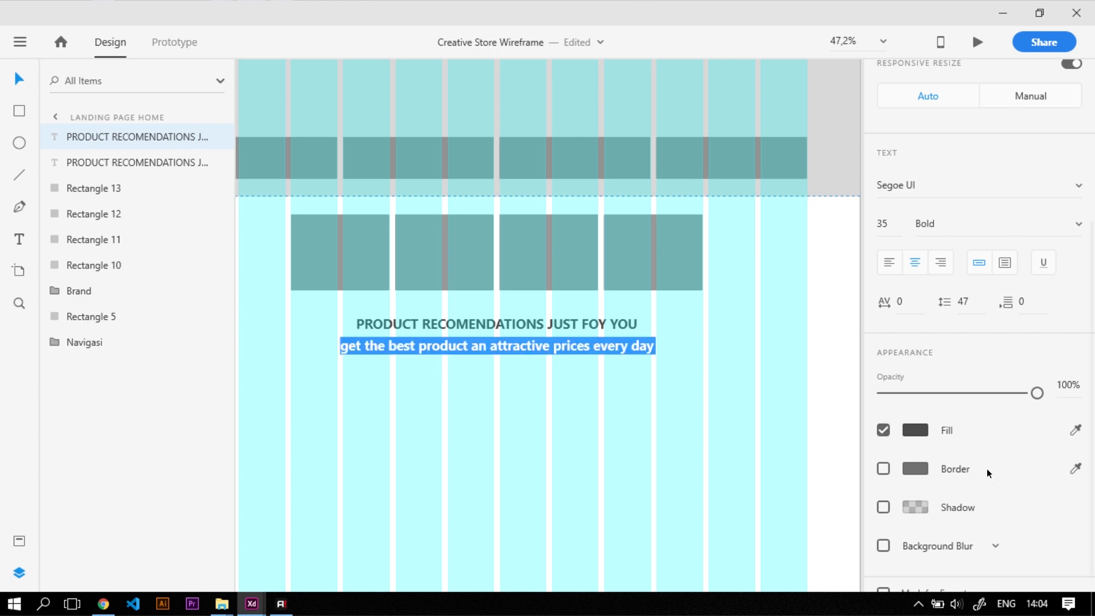
pyautogui.click(881, 227)
pyautogui.write('25')
pyautogui.press('Return')
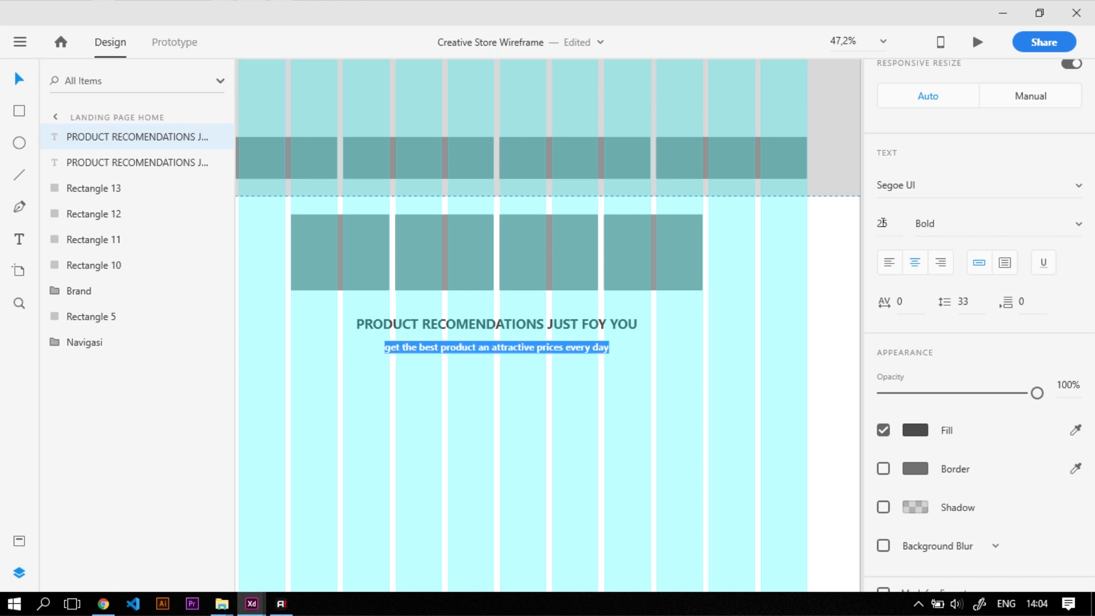
# Step: Colour the subtitle a lighter grey and move it up close beneath the heading
pyautogui.click(915, 430)
pyautogui.moveTo(676, 418); pyautogui.dragTo(670, 389)
pyautogui.click(742, 295)
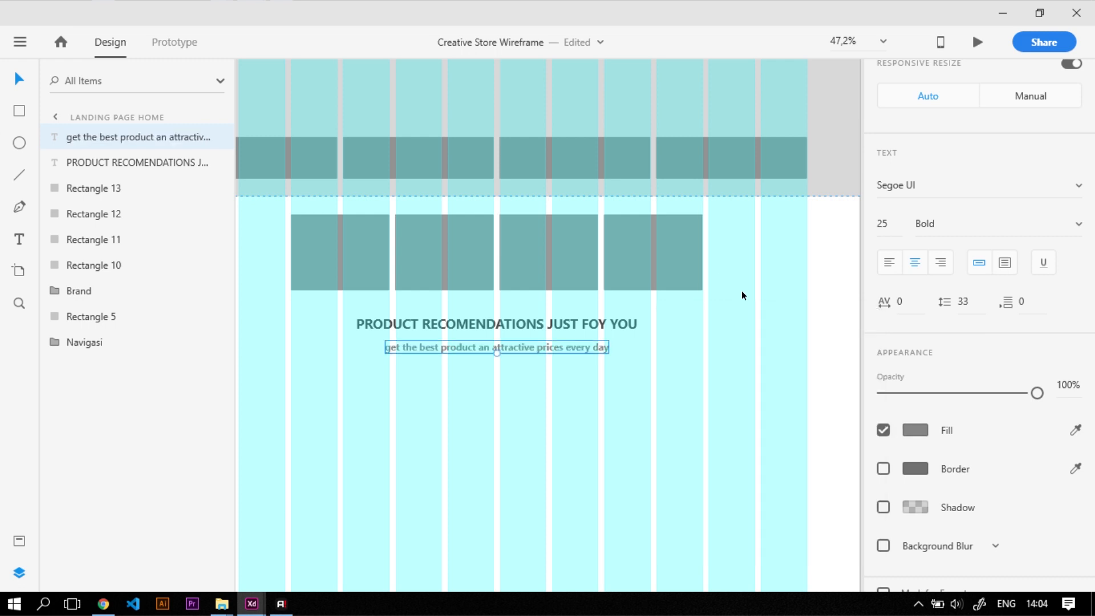
pyautogui.click(639, 394)
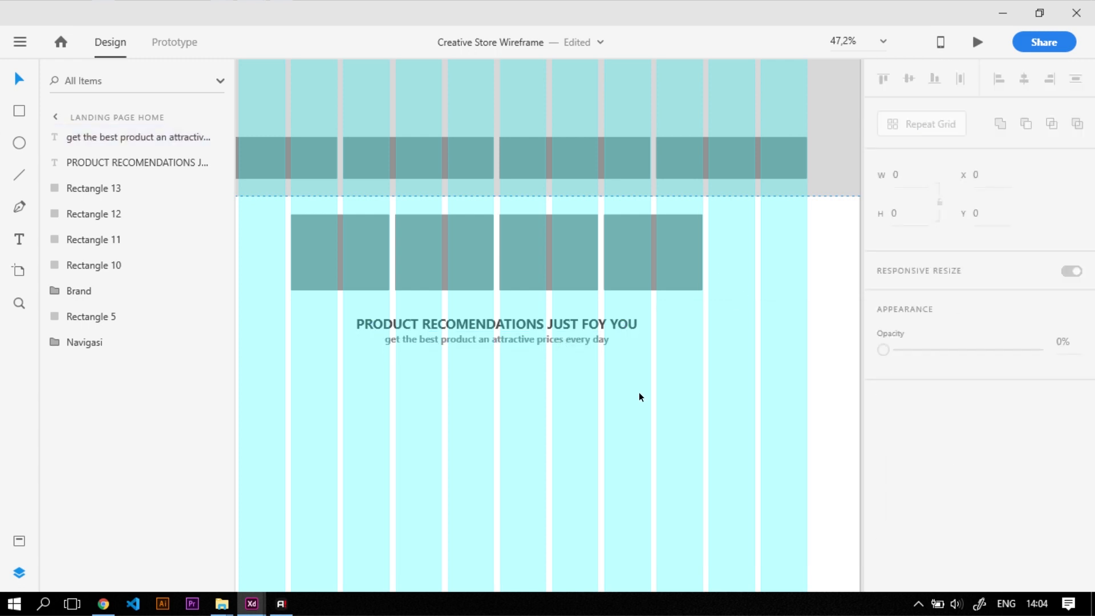
pyautogui.scroll(-5, 494, 374)
pyautogui.scroll(5, 493, 375)
pyautogui.press("ctrl+shift+'")
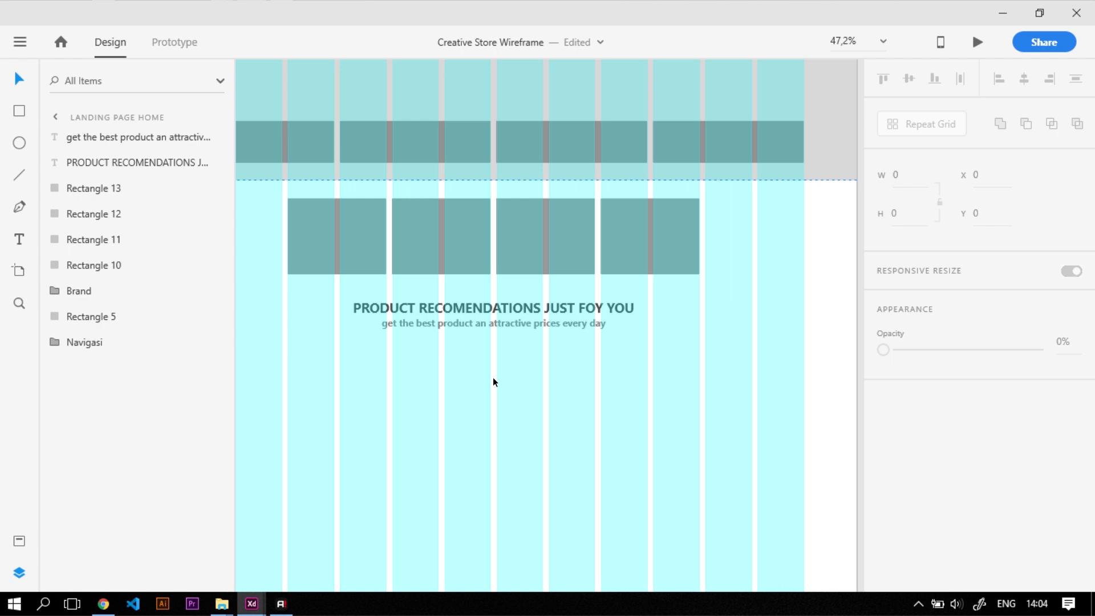
pyautogui.scroll(1, 493, 377)
pyautogui.scroll(-1, 535, 383)
pyautogui.scroll(1, 399, 381)
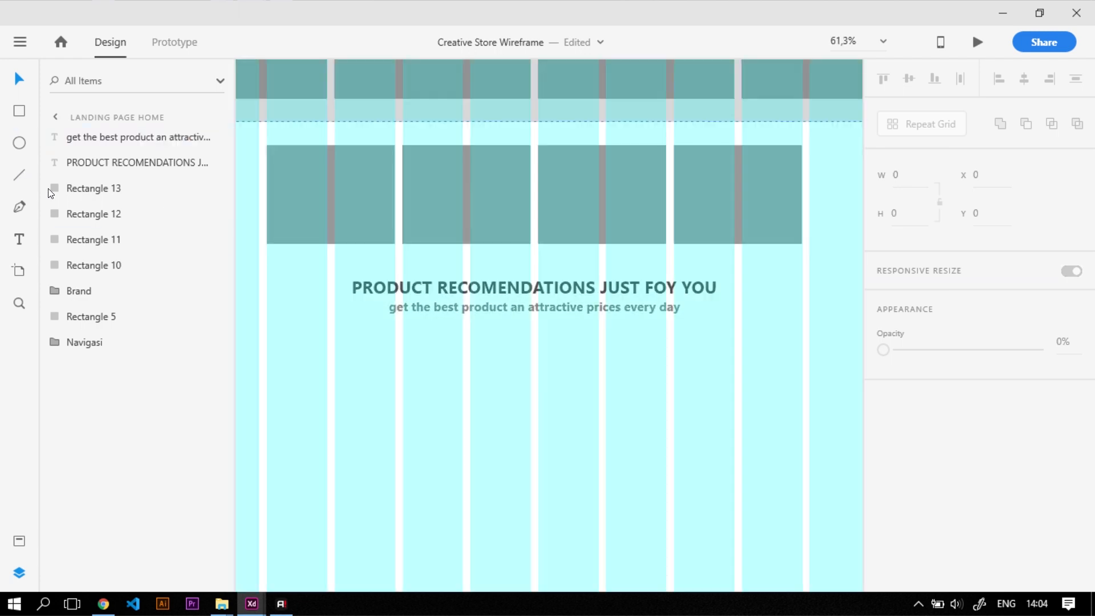
pyautogui.scroll(-3, 635, 428)
pyautogui.scroll(3, 643, 402)
# Step: Group the row of four boxes above the heading and rename the group as "Small Banner"
pyautogui.moveTo(328, 228); pyautogui.dragTo(786, 245)
pyautogui.hotkey('ctrl', 'g')
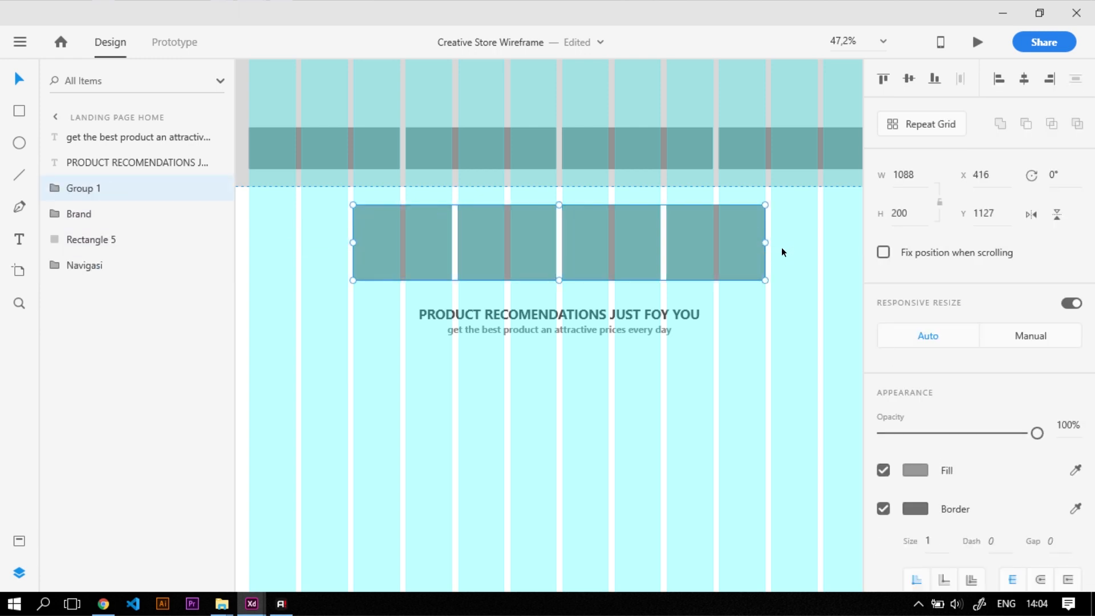
pyautogui.rightClick(112, 190)
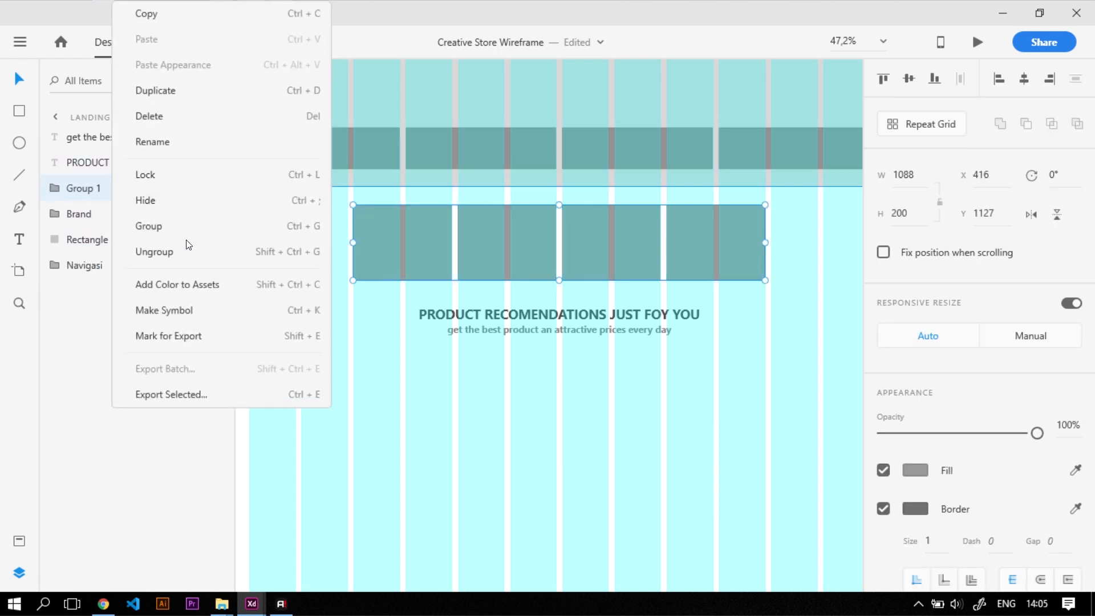
pyautogui.click(180, 139)
pyautogui.write('Sm')
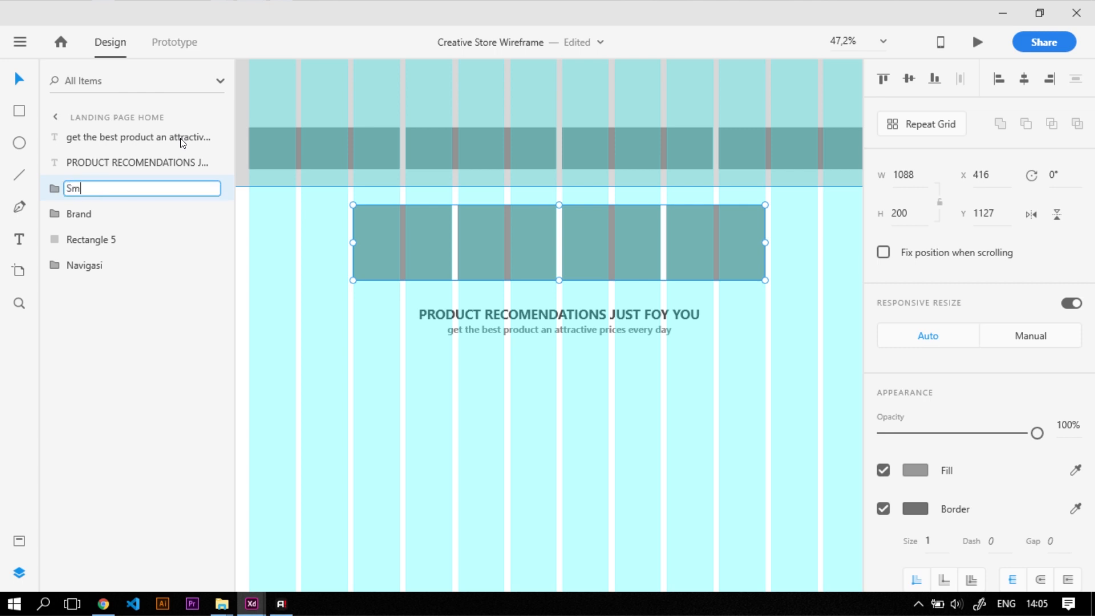
pyautogui.write('all Banner')
pyautogui.press('Return')
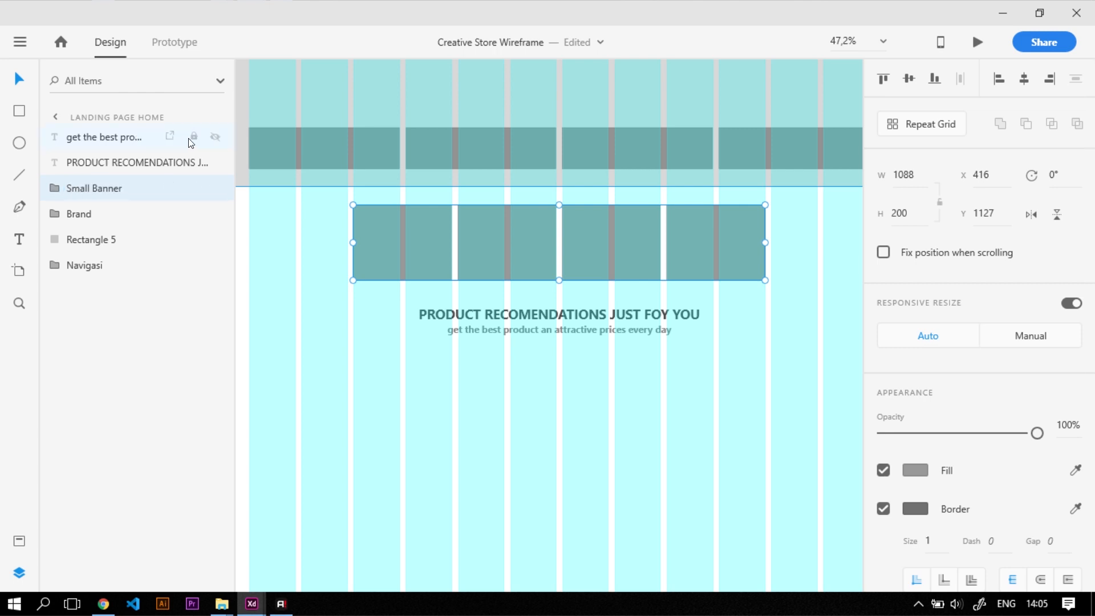
pyautogui.click(626, 481)
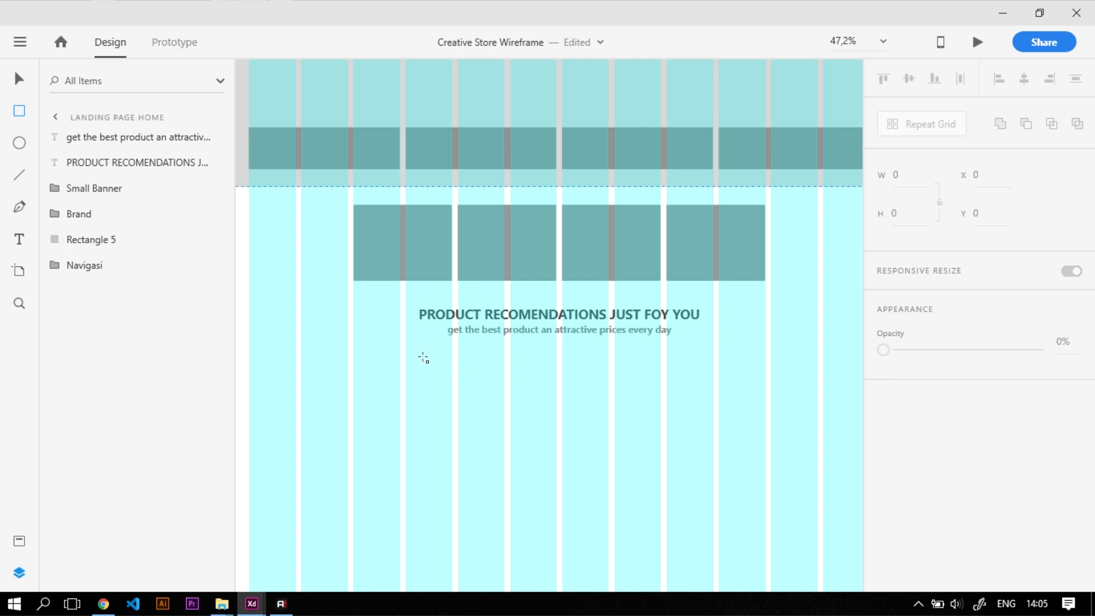
# Step: Draw a rectangle 260 wide below the subtitle, aligned with the first banner box at X 416, and set its height to 130
pyautogui.moveTo(354, 344); pyautogui.dragTo(452, 403)
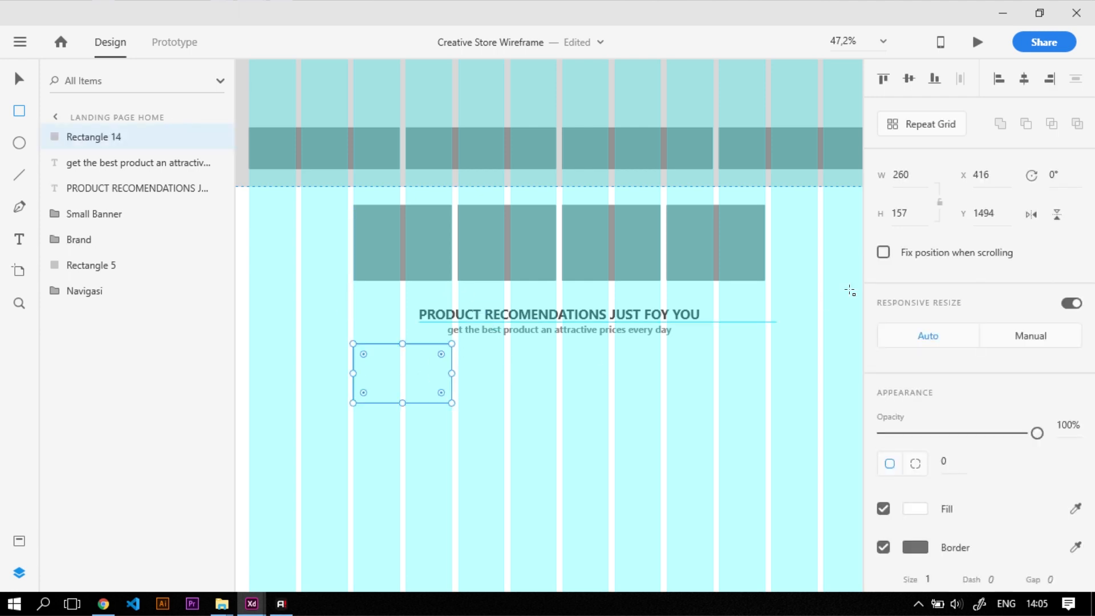
pyautogui.doubleClick(907, 174)
pyautogui.press('Tab')
pyautogui.write('130')
pyautogui.press('Return')
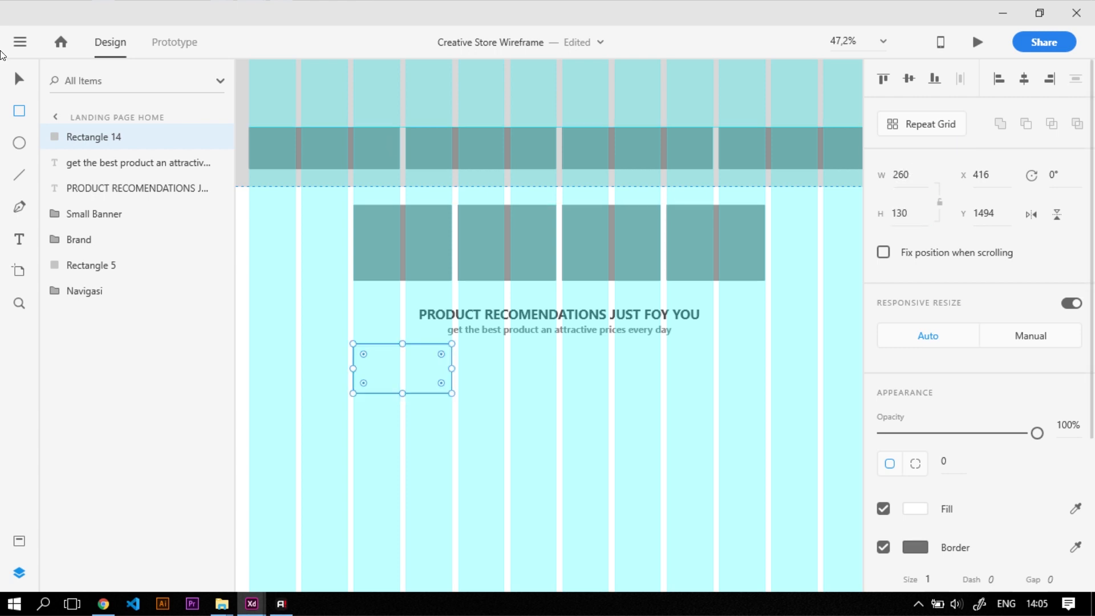
# Step: Fill the new rectangle with grey #949494 and remove its border
pyautogui.click(383, 325)
pyautogui.click(448, 383)
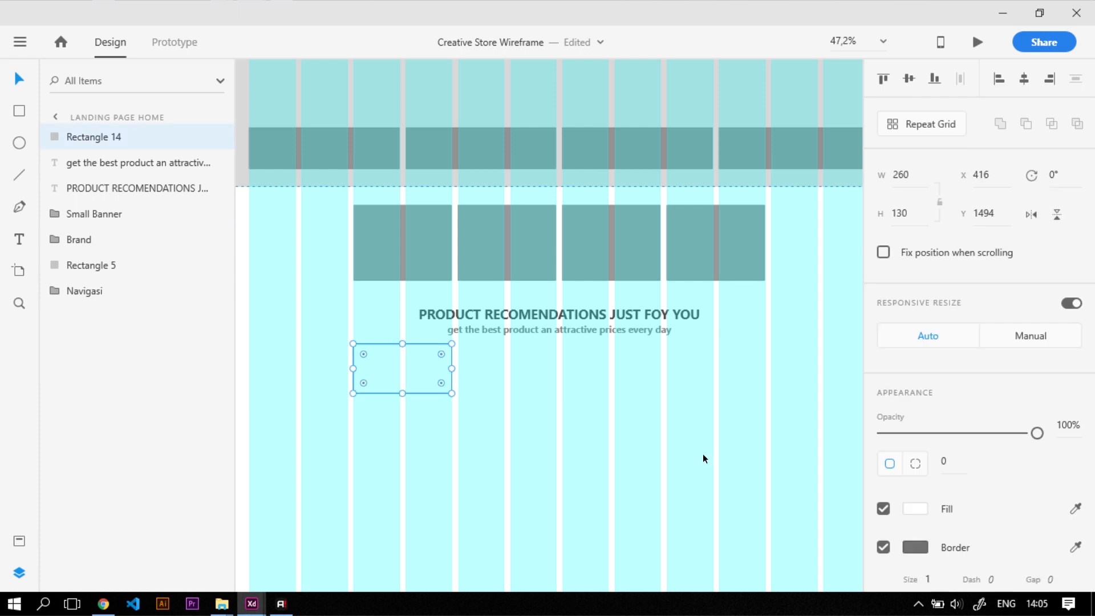
pyautogui.click(915, 508)
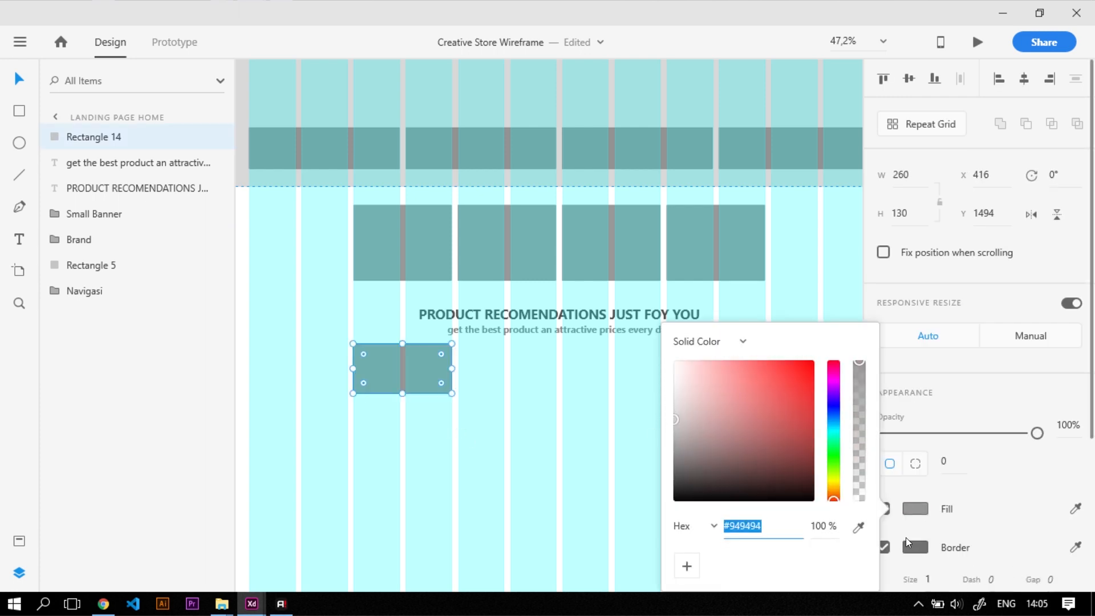
pyautogui.click(566, 440)
pyautogui.click(411, 388)
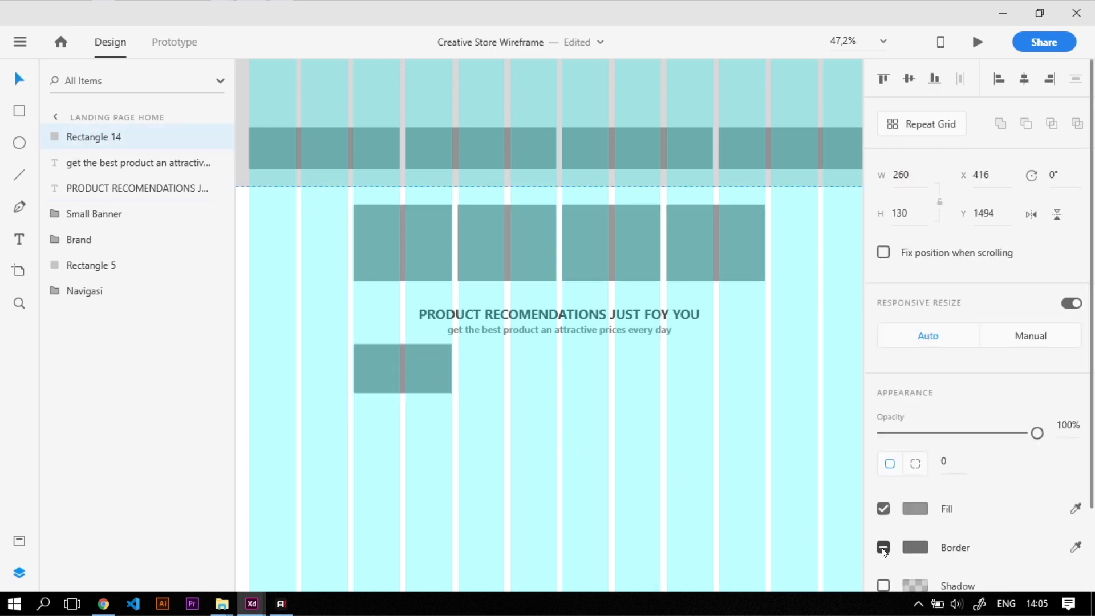
pyautogui.click(504, 392)
pyautogui.click(389, 359)
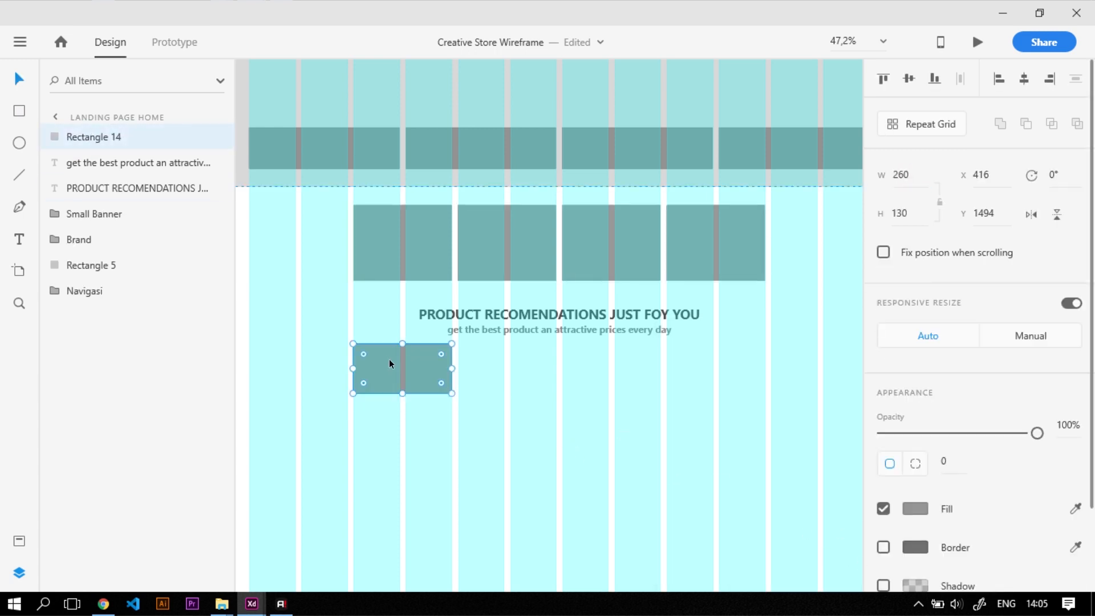
# Step: Duplicate the subtitle to just below the new rectangle, at X 416 and Y 1648, and select the copy's text
pyautogui.click(585, 457)
pyautogui.scroll(3, 394, 388)
pyautogui.scroll(1, 401, 394)
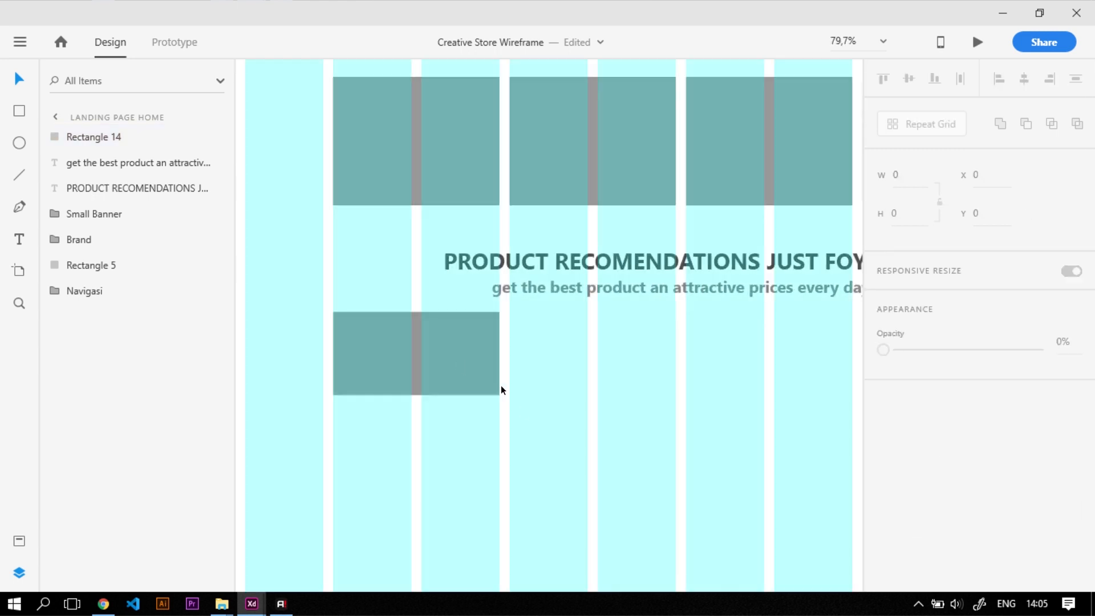
pyautogui.click(455, 358)
pyautogui.click(568, 392)
pyautogui.click(481, 372)
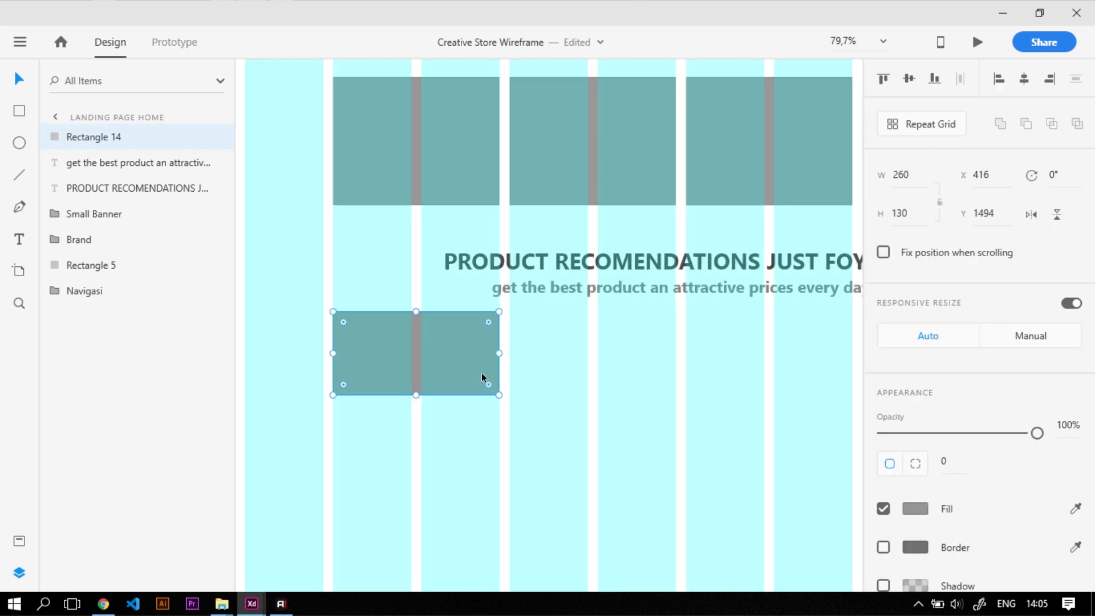
pyautogui.click(20, 242)
pyautogui.moveTo(558, 286); pyautogui.dragTo(406, 423)
pyautogui.doubleClick(405, 422)
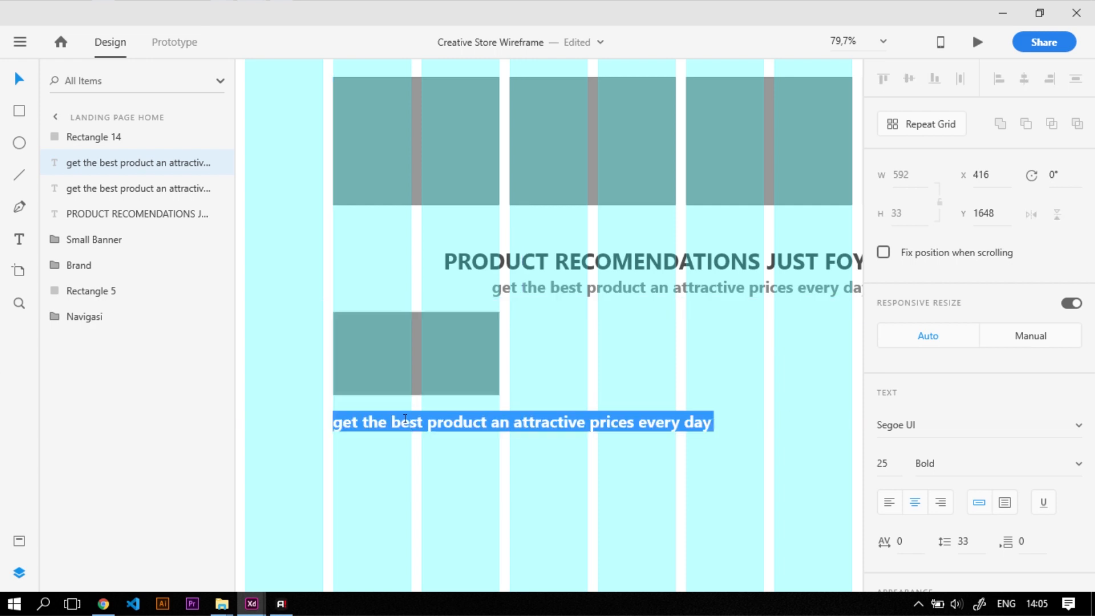
# Step: Replace the duplicated subtitle's text with "SNEKERS"
pyautogui.write('S')
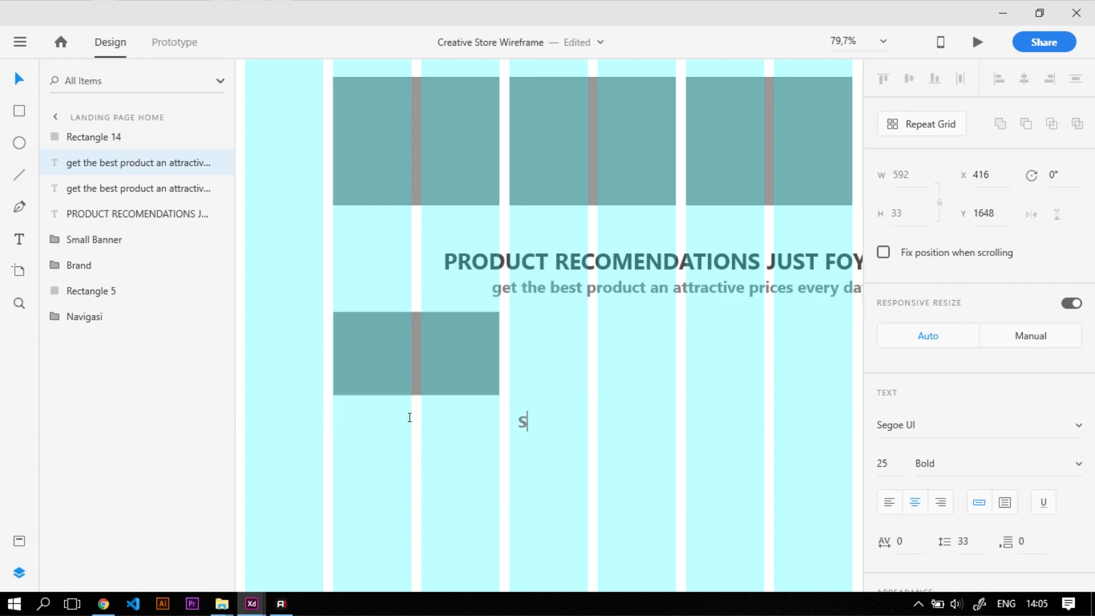
pyautogui.write('nekers')
pyautogui.hotkey('ctrl', 'a')
pyautogui.write('SNEKERS')
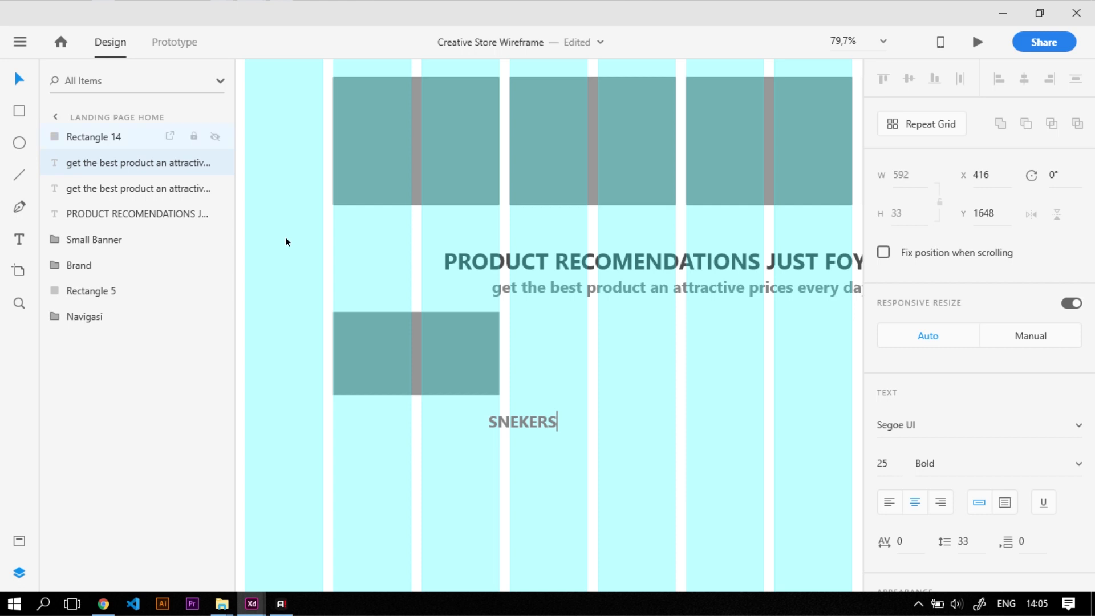
pyautogui.click(629, 504)
# Step: Centre the SNEKERS label beneath the small rectangle, at X 493 and Y 1632
pyautogui.moveTo(516, 422); pyautogui.dragTo(428, 405)
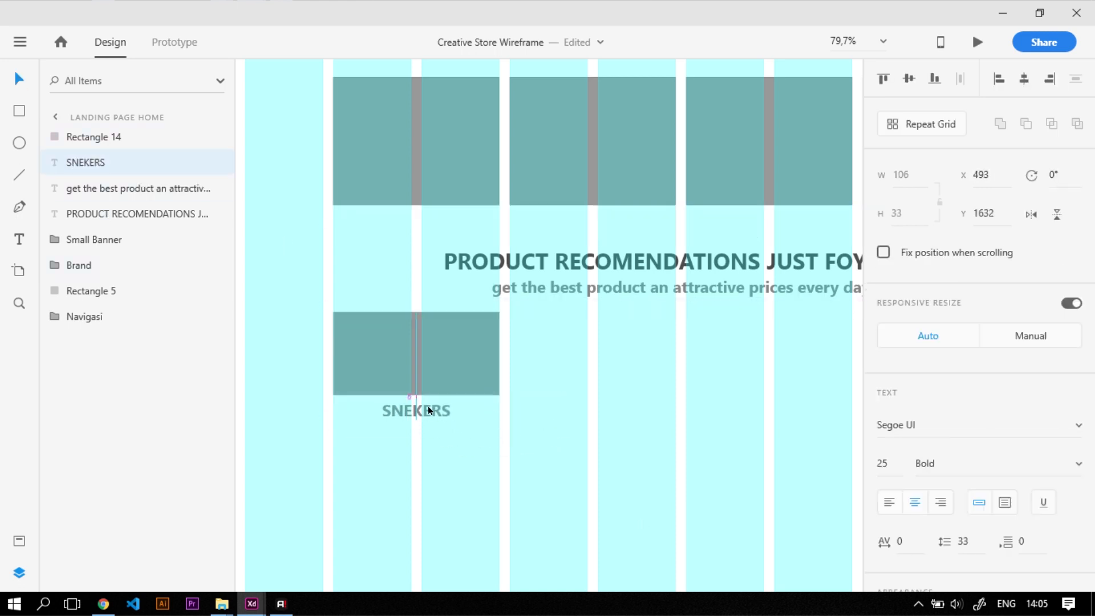
pyautogui.click(449, 449)
pyautogui.click(428, 413)
# Step: Duplicate the SNEKERS label below itself at Y 1673 and replace the copy's text with "ALL SIZE"
pyautogui.moveTo(427, 414); pyautogui.dragTo(429, 437)
pyautogui.doubleClick(429, 437)
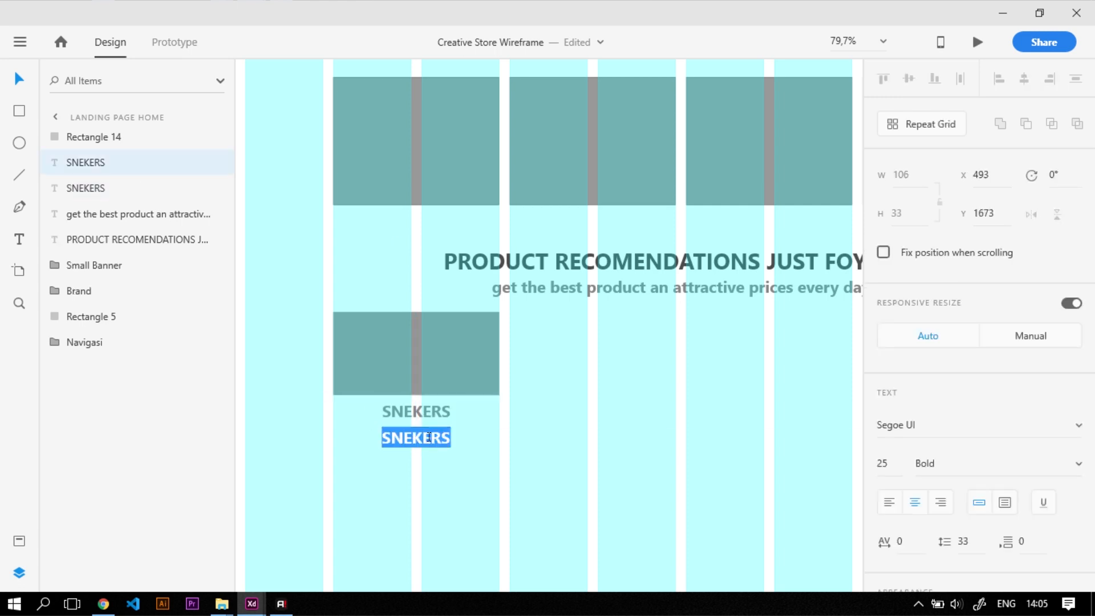
pyautogui.write('ALL SIZ')
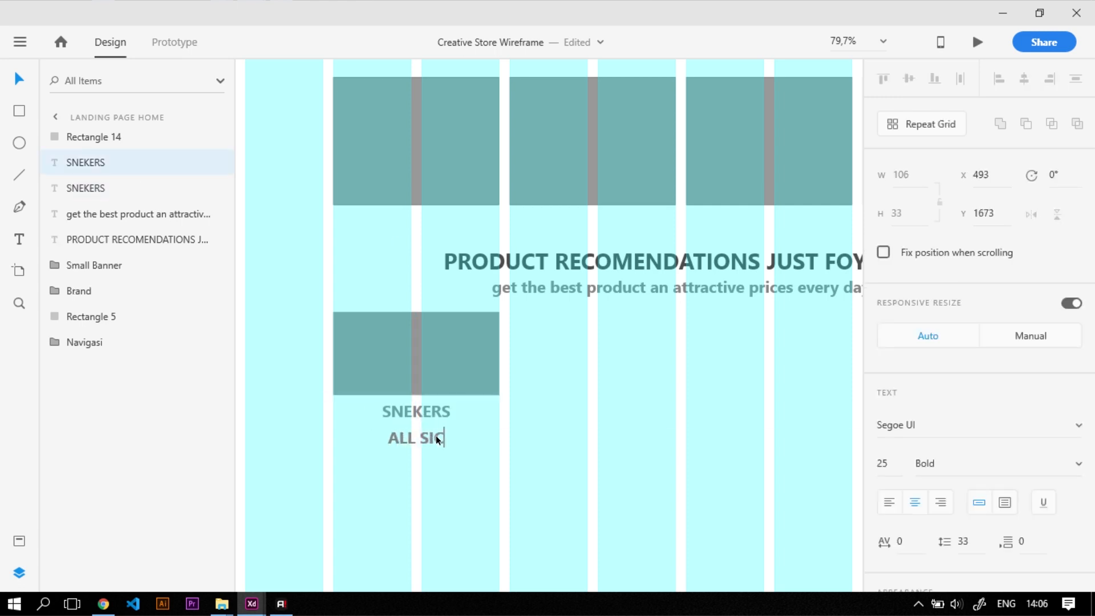
pyautogui.write('E')
# Step: Set the "ALL SIZE" label to text size 10
pyautogui.hotkey('ctrl', 'a')
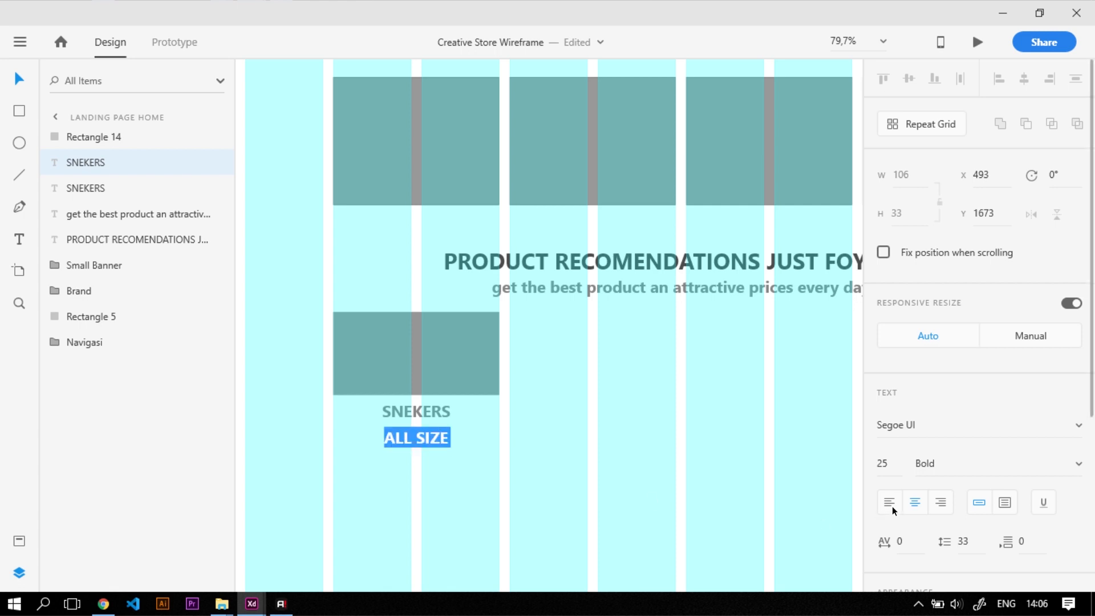
pyautogui.click(886, 456)
pyautogui.write('10')
pyautogui.press('Return')
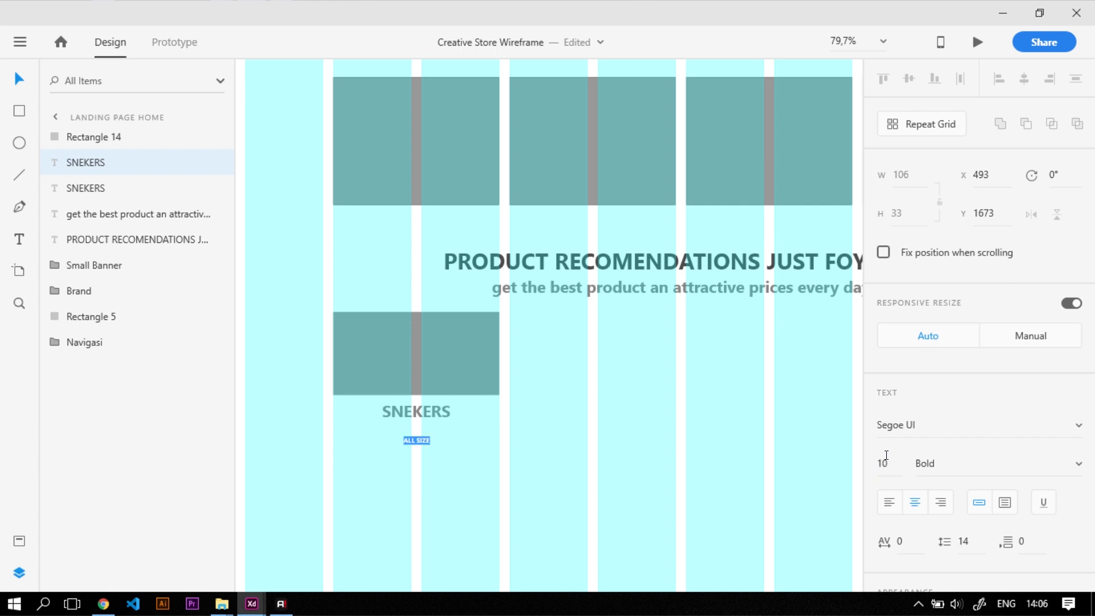
# Step: Set the SNEKERS label beneath the small rectangle to text size 15
pyautogui.click(428, 413)
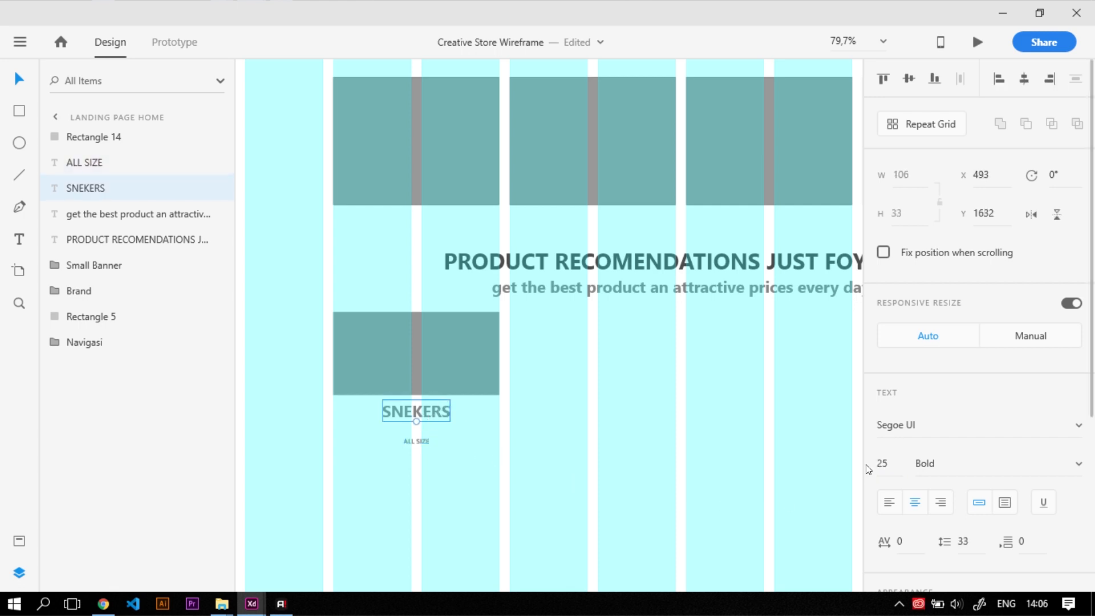
pyautogui.click(882, 462)
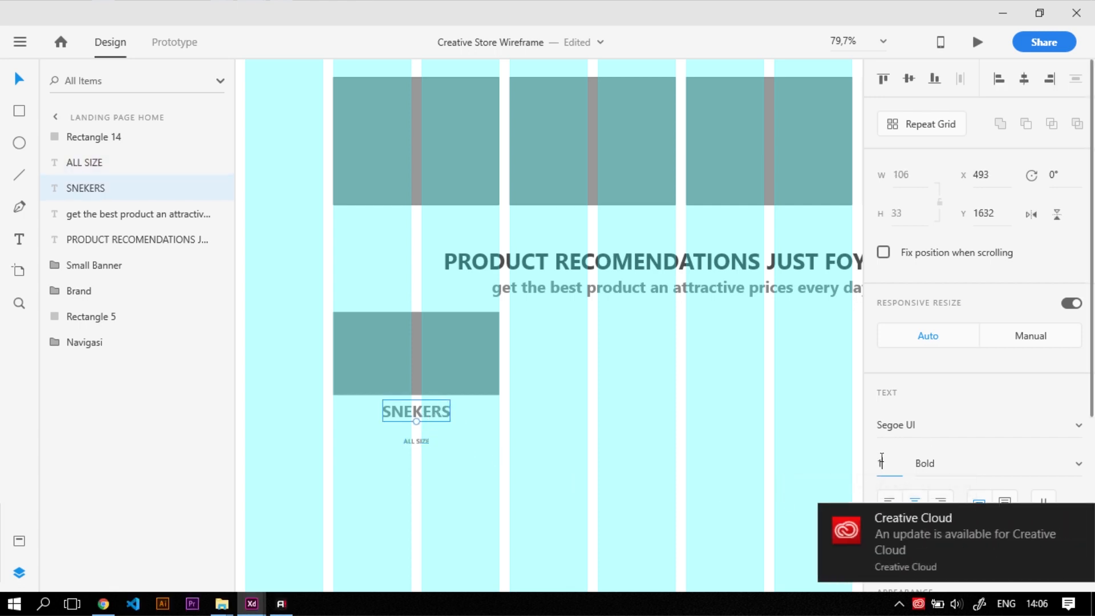
pyautogui.write('15')
pyautogui.press('Return')
pyautogui.click(570, 511)
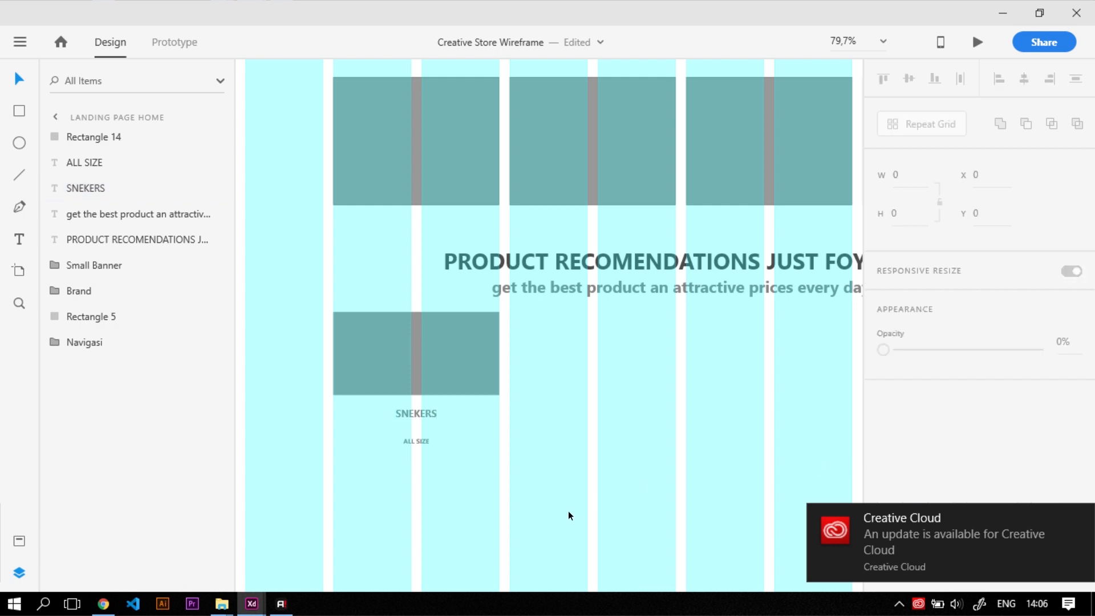
# Step: Move the SNEKERS label just under the rectangle and the "ALL SIZE" label directly beneath it at Y 1652, both centred
pyautogui.scroll(5, 437, 427)
pyautogui.click(445, 416)
pyautogui.moveTo(445, 415); pyautogui.dragTo(440, 388)
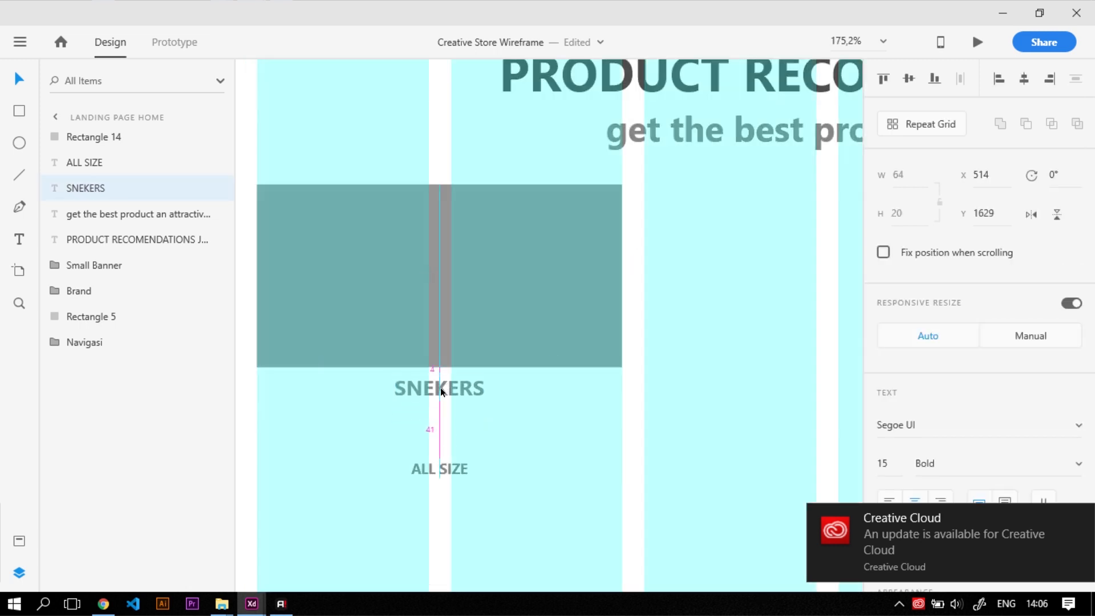
pyautogui.moveTo(451, 468); pyautogui.dragTo(449, 419)
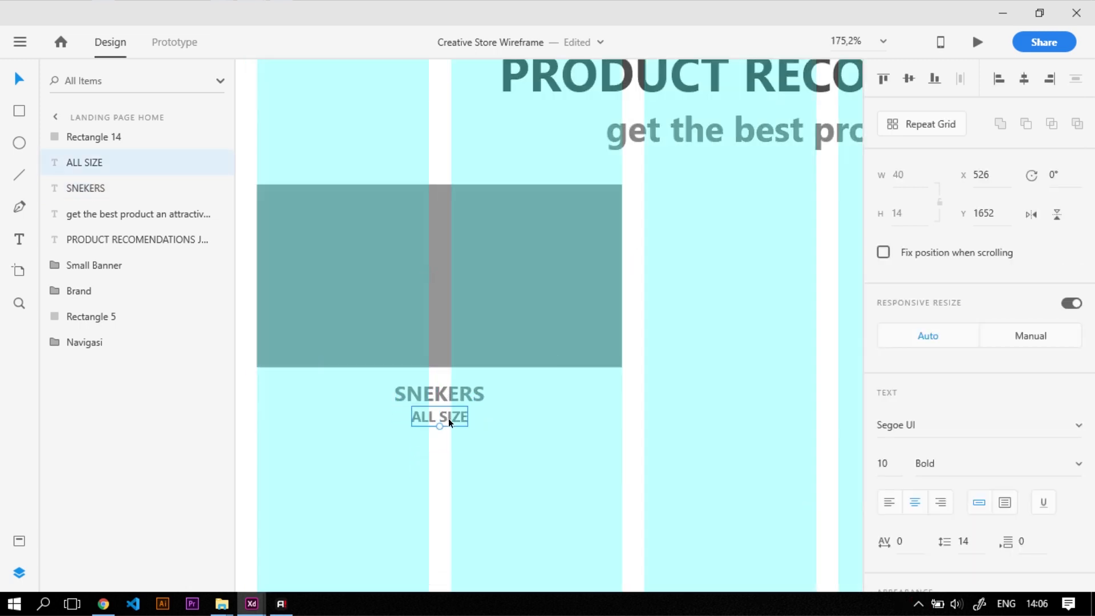
# Step: Extend the "ALL SIZE" label's text to "ALL SIZE premium design"
pyautogui.press('Return')
pyautogui.press('Right')
pyautogui.write('PRE')
pyautogui.press('BackSpace')
pyautogui.press('BackSpace')
pyautogui.press('BackSpace')
pyautogui.write('premium design')
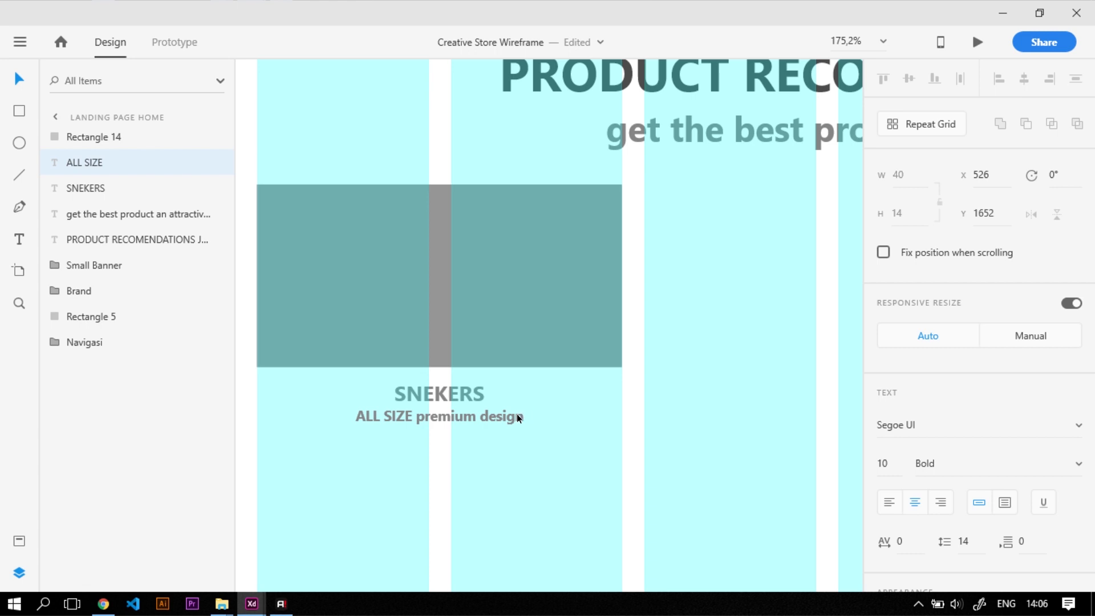
pyautogui.press('Escape')
# Step: Duplicate the SNEKERS label below the description at Y 1674 and replace the copy's text with "Rp.150.000,-"
pyautogui.click(445, 385)
pyautogui.moveTo(445, 385); pyautogui.dragTo(470, 449)
pyautogui.doubleClick(463, 453)
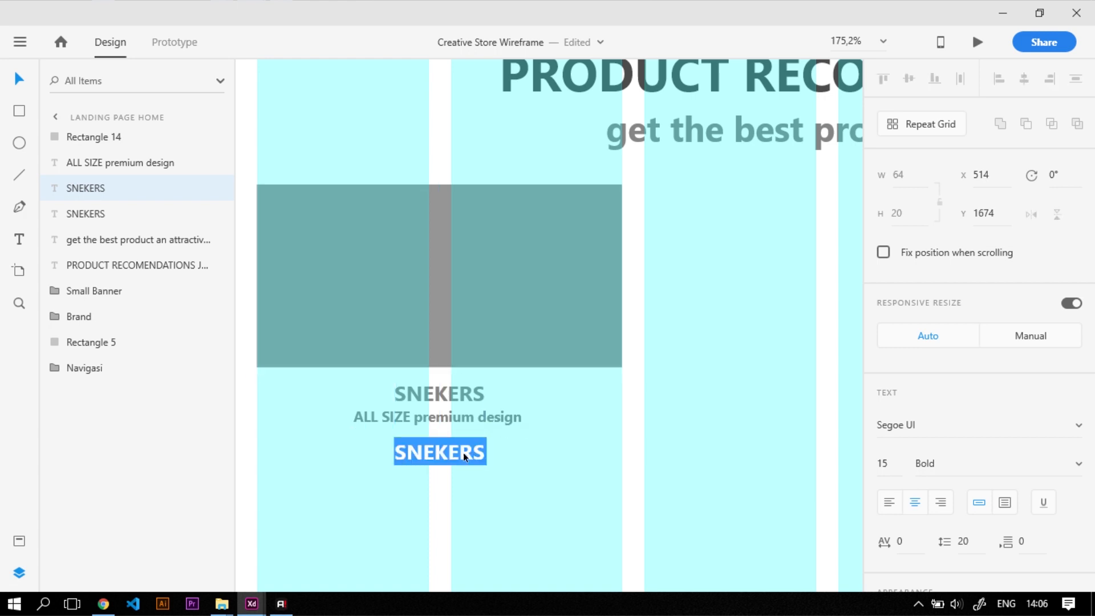
pyautogui.write('Rp.')
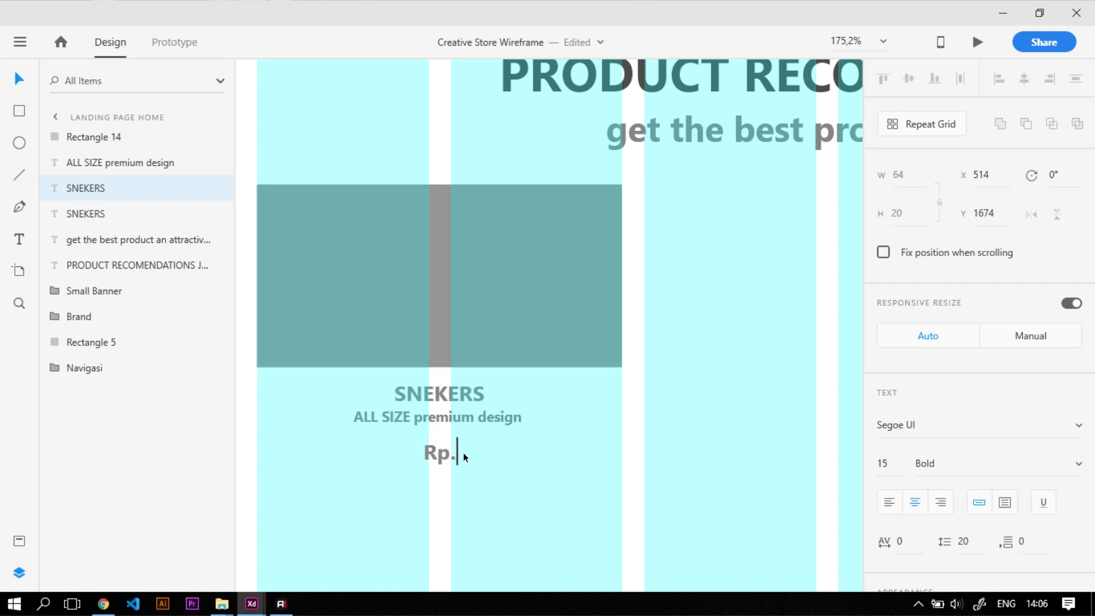
pyautogui.write('150.000,-')
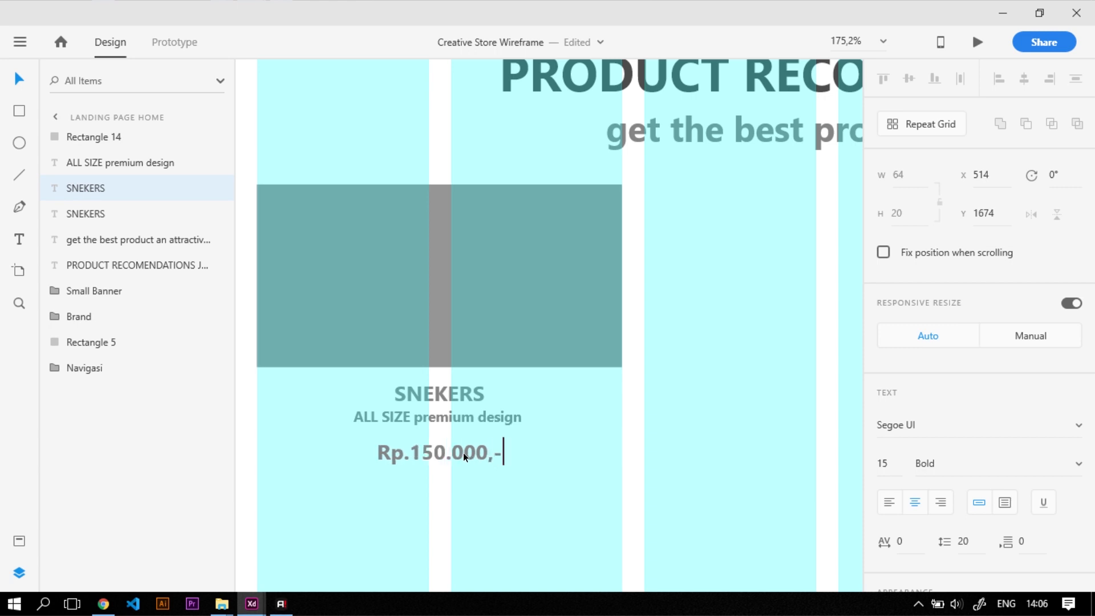
# Step: Set the "Rp.150.000,-" price label to text size 17
pyautogui.hotkey('ctrl', 'a')
pyautogui.click(889, 463)
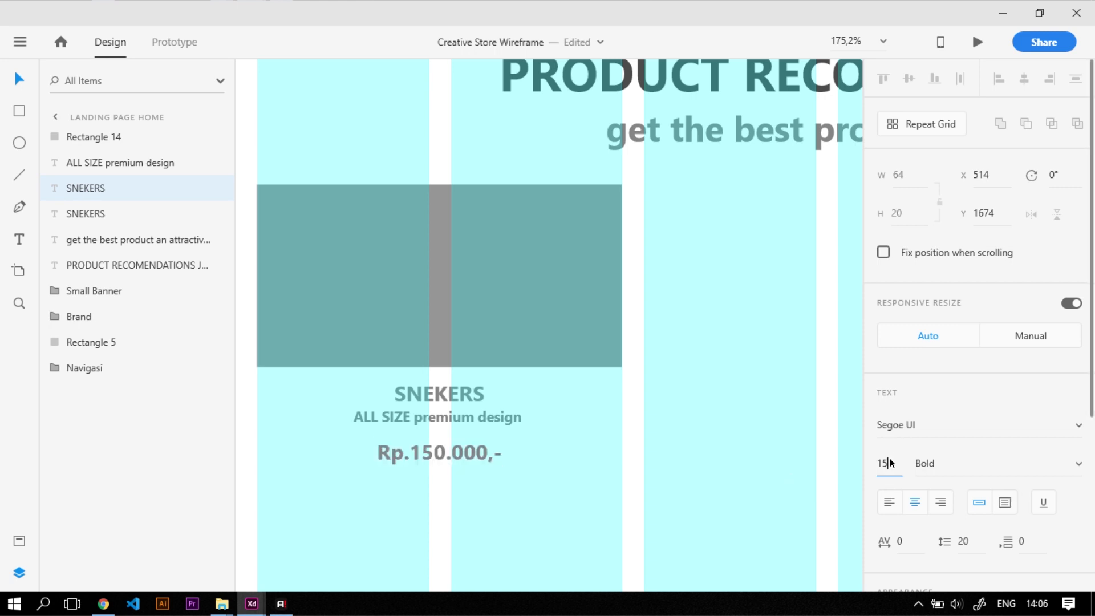
pyautogui.write('7')
pyautogui.press('Return')
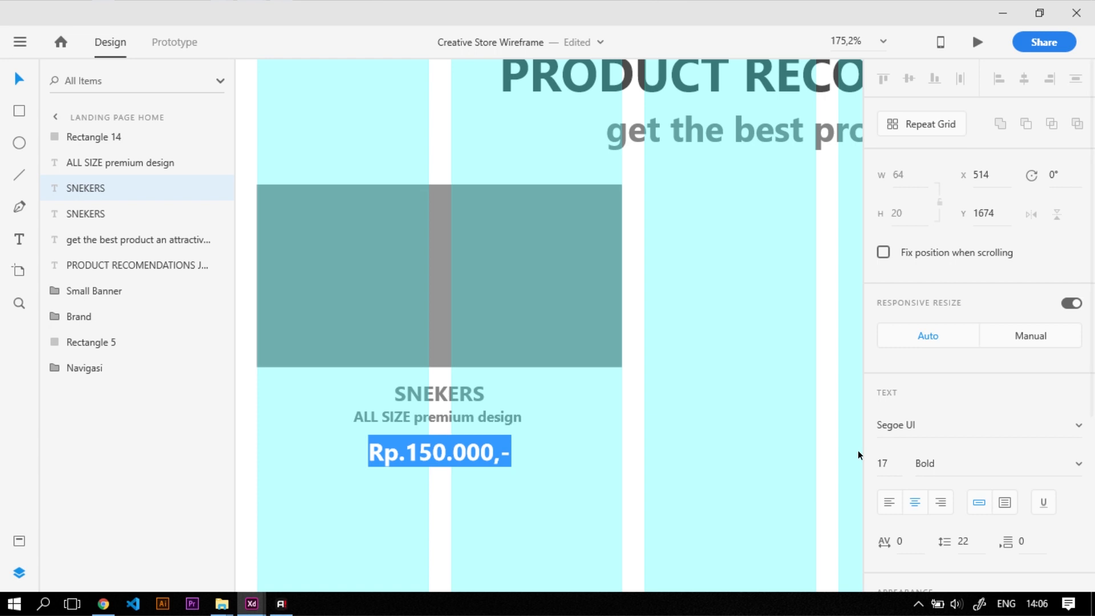
# Step: Change the "ALL SIZE premium design" label's font weight to Regular
pyautogui.click(502, 416)
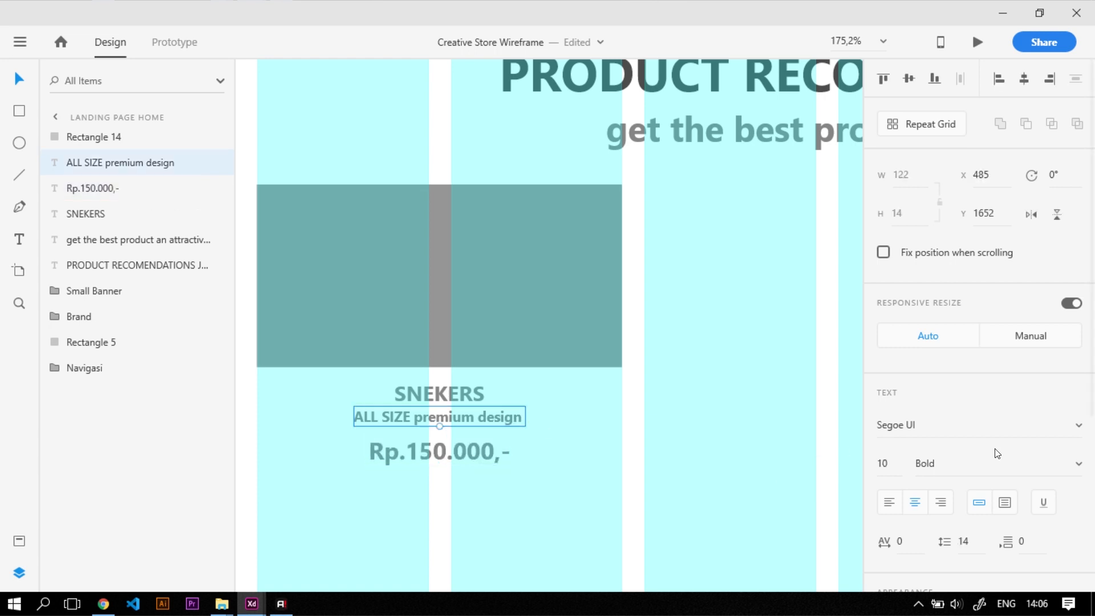
pyautogui.click(1079, 464)
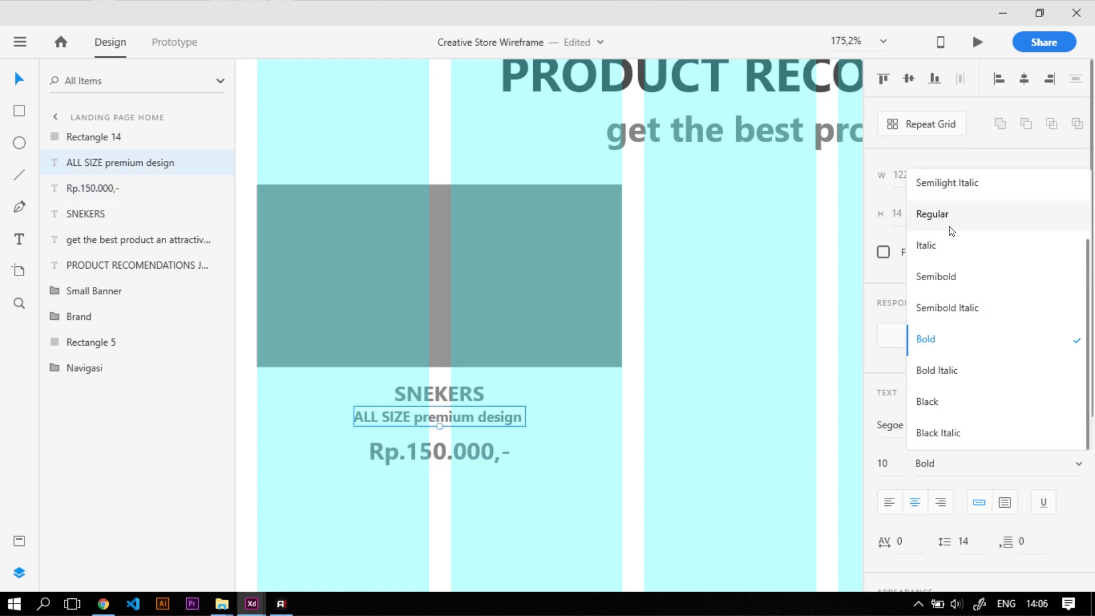
pyautogui.click(933, 214)
pyautogui.click(687, 357)
# Step: Move the price label up closer to the description, to Y 1666, keeping it centred
pyautogui.click(502, 420)
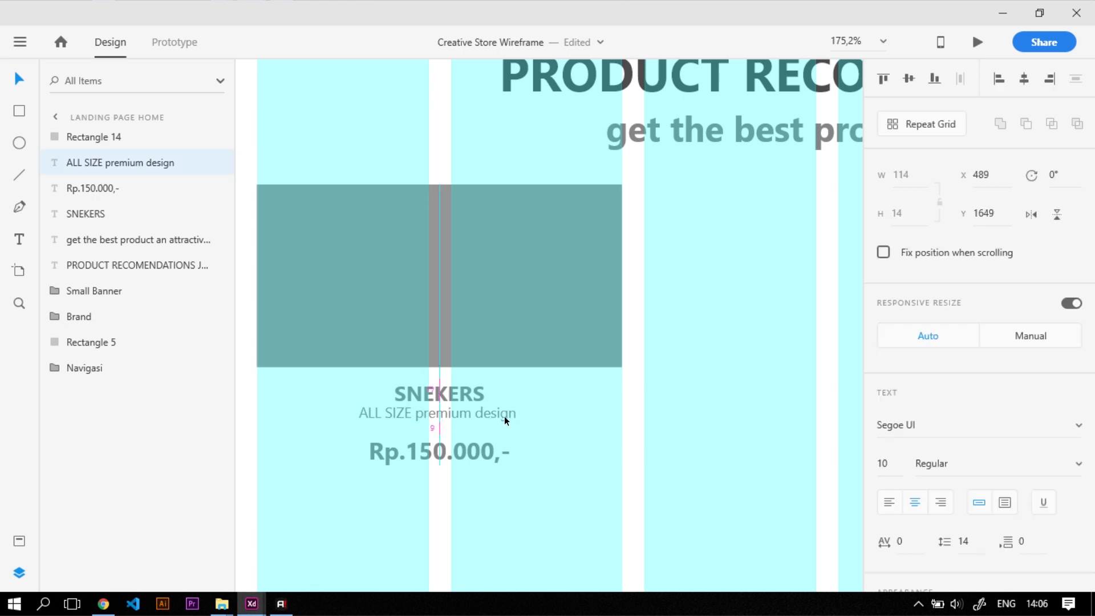
pyautogui.click(570, 444)
pyautogui.moveTo(467, 456); pyautogui.dragTo(467, 447)
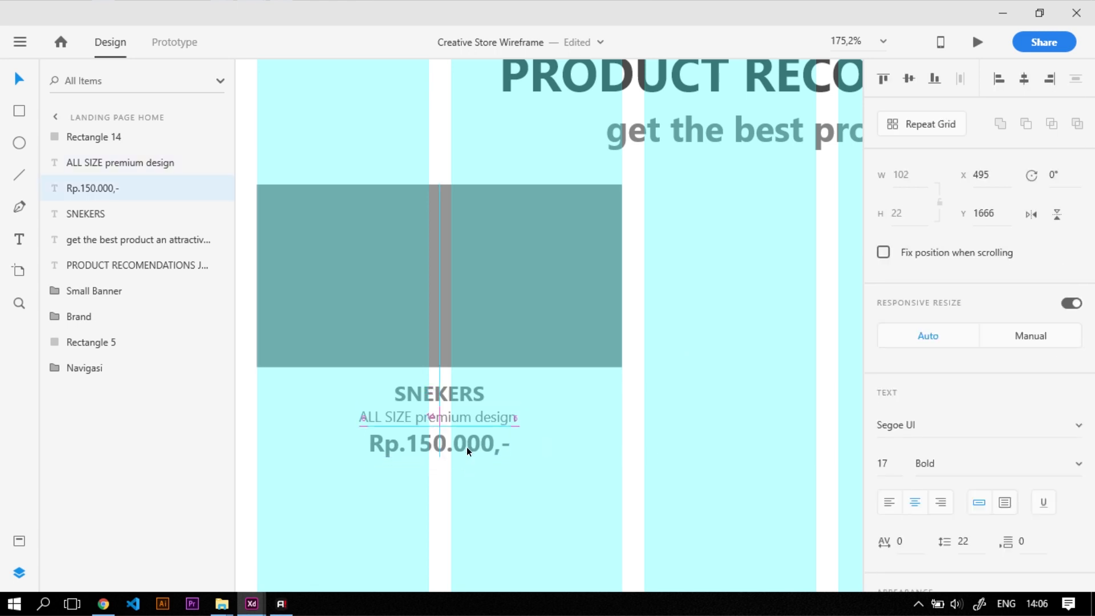
pyautogui.click(539, 496)
# Step: Group the small rectangle with its three labels and rename the group "Item Recomendation"
pyautogui.scroll(-5, 514, 326)
pyautogui.scroll(-2, 499, 345)
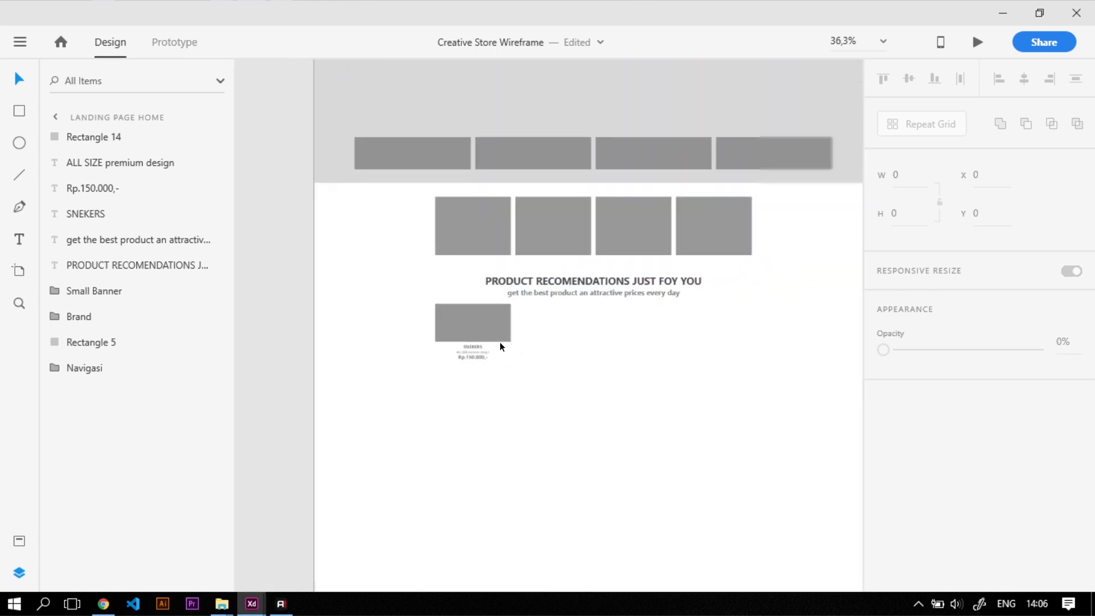
pyautogui.scroll(4, 500, 347)
pyautogui.moveTo(651, 465); pyautogui.dragTo(473, 320)
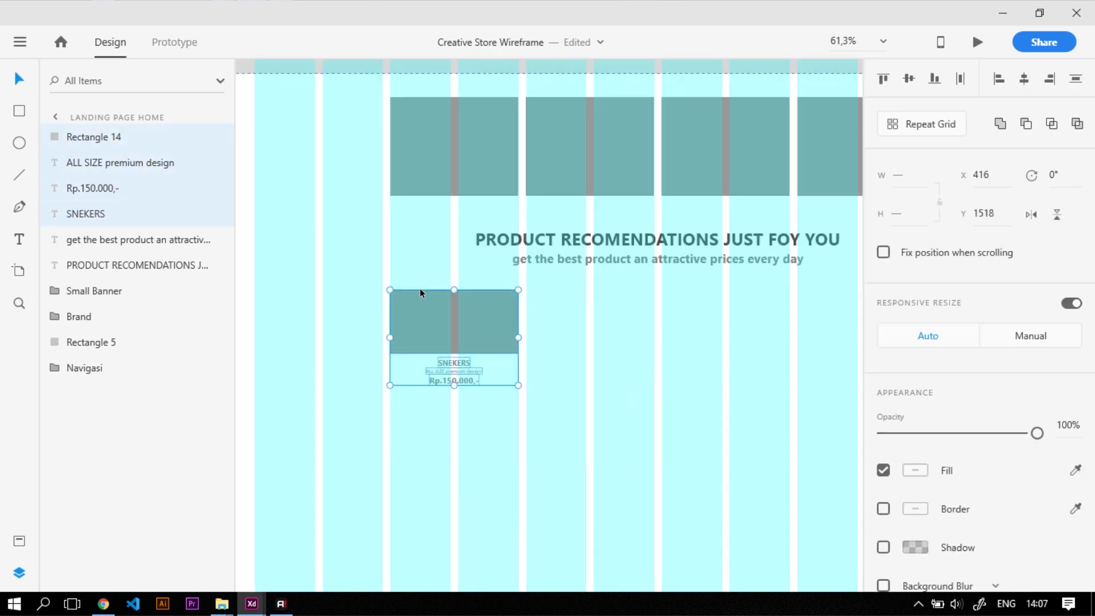
pyautogui.hotkey('ctrl', 'g')
pyautogui.rightClick(85, 136)
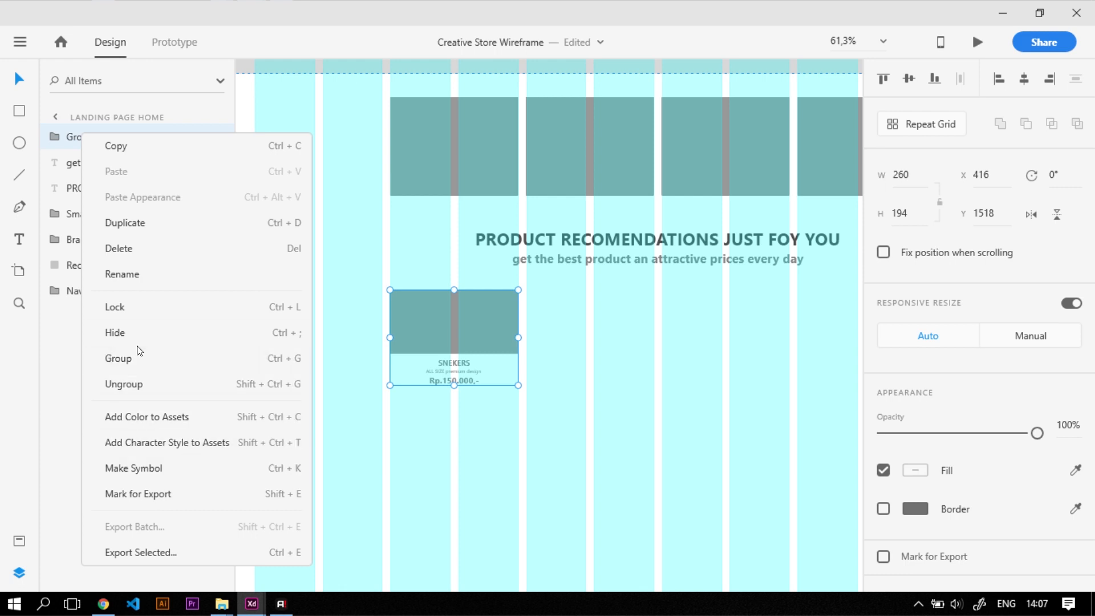
pyautogui.click(141, 280)
pyautogui.write('Ite')
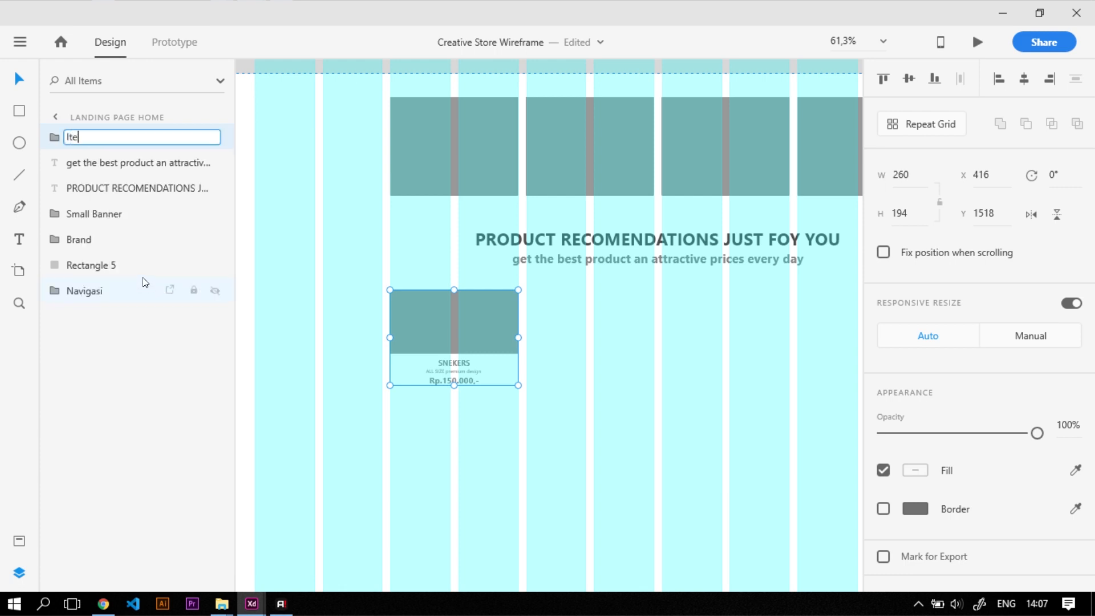
pyautogui.write('m Recomendation')
pyautogui.press('Return')
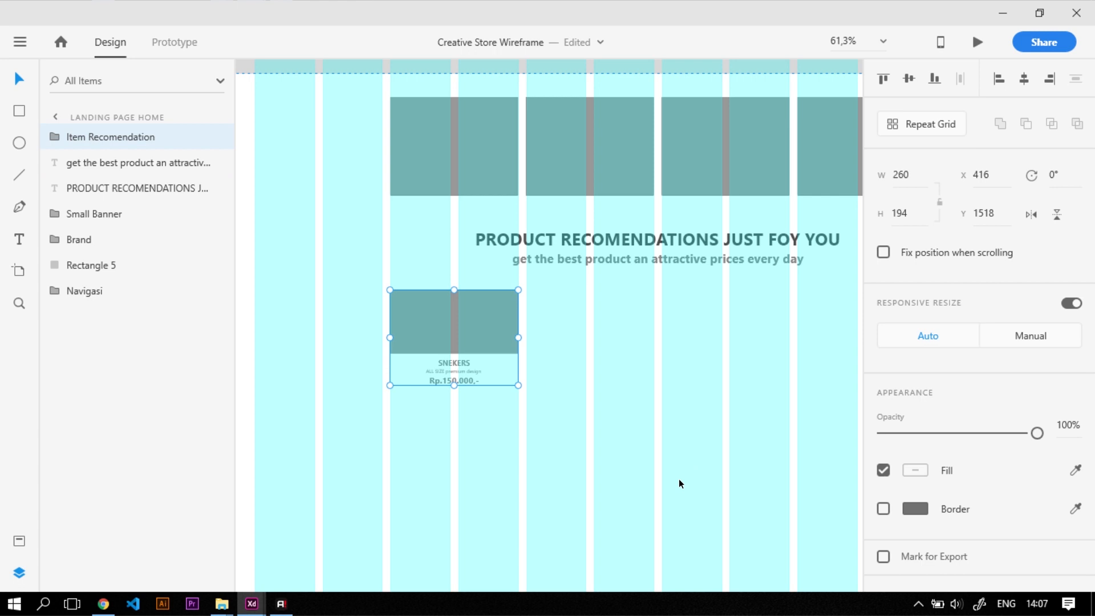
pyautogui.click(563, 472)
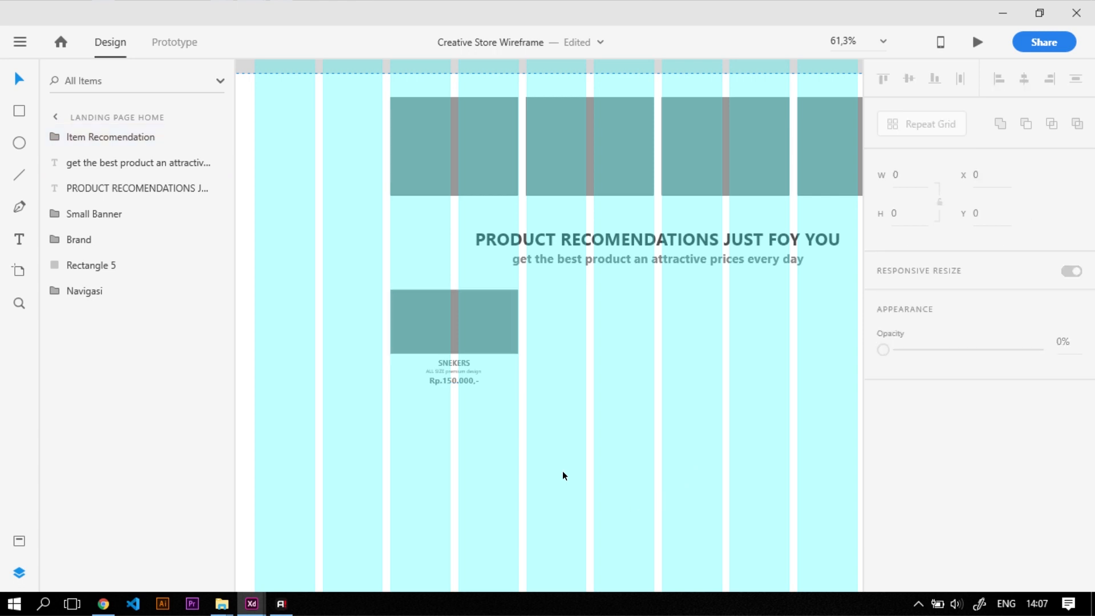
# Step: Duplicate the Item Recomendation card beside the original, at X 692 and Y 1518
pyautogui.click(447, 303)
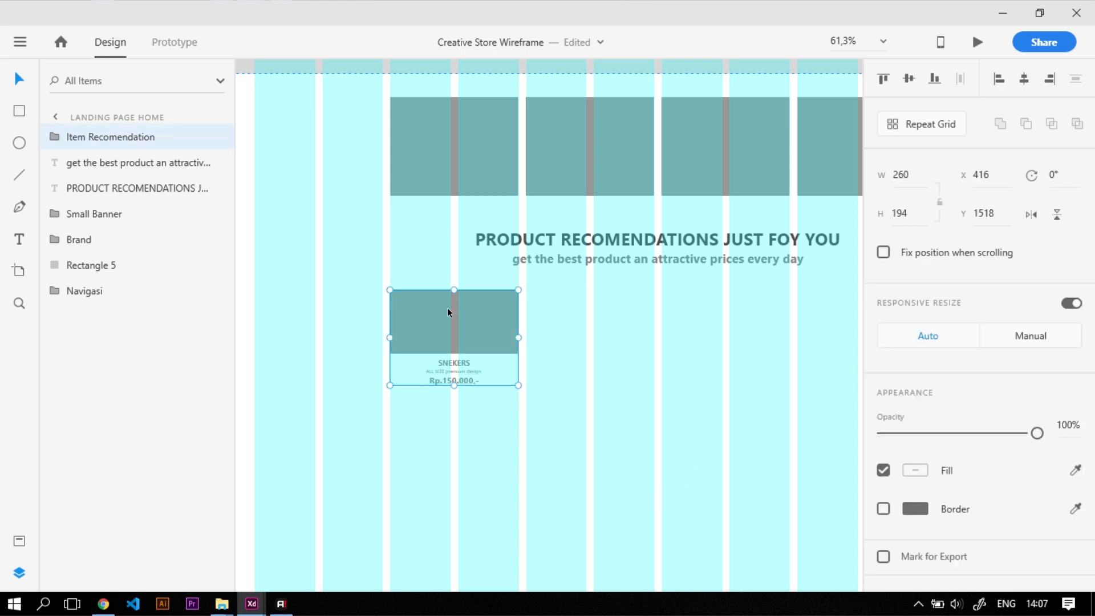
pyautogui.moveTo(437, 324); pyautogui.dragTo(572, 354)
pyautogui.press('alt')
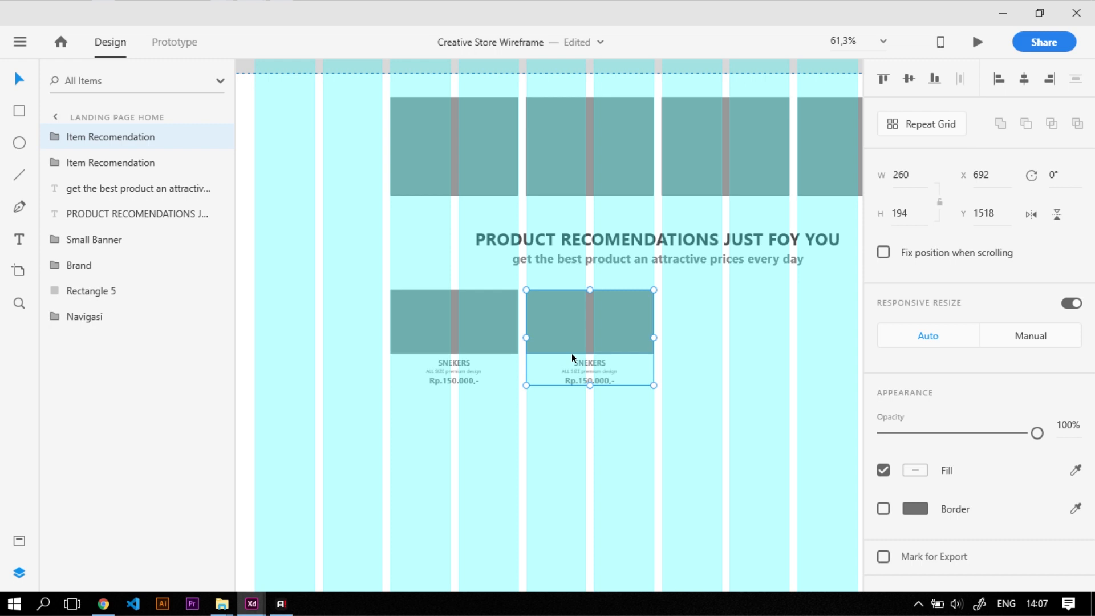
# Step: Duplicate both product cards together into the next columns to make a row of four under the subtitle
pyautogui.moveTo(762, 474); pyautogui.dragTo(366, 266)
pyautogui.scroll(-1, 390, 361)
pyautogui.scroll(-2, 391, 362)
pyautogui.moveTo(418, 347); pyautogui.dragTo(578, 393)
pyautogui.press('alt')
pyautogui.click(622, 447)
# Step: Duplicate the product recommendations heading and its subtitle to below the row of four cards
pyautogui.scroll(-3, 645, 340)
pyautogui.scroll(3, 660, 368)
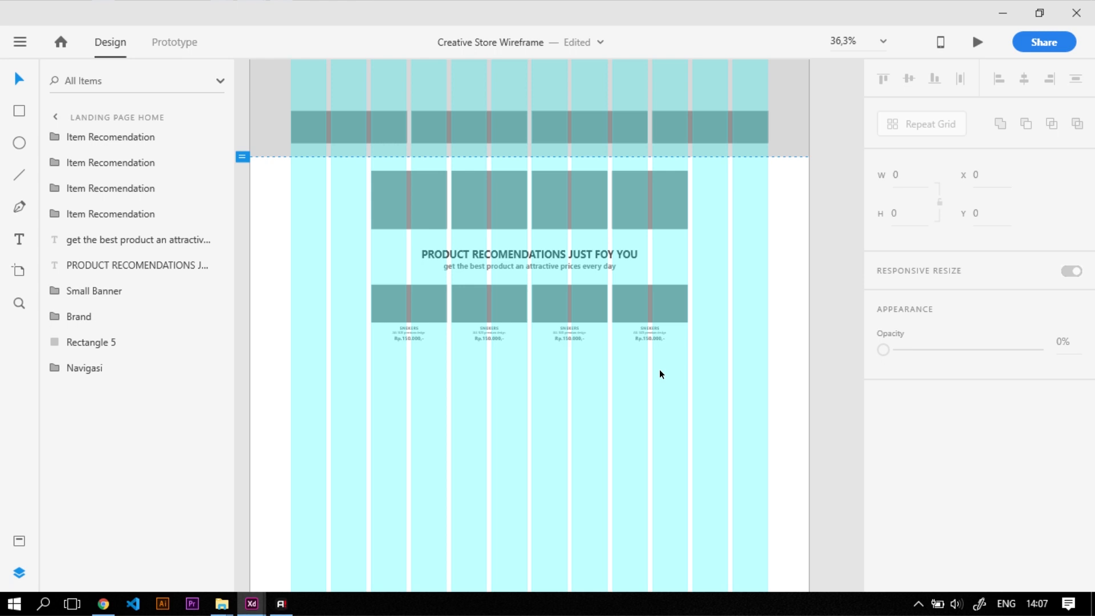
pyautogui.scroll(-3, 660, 369)
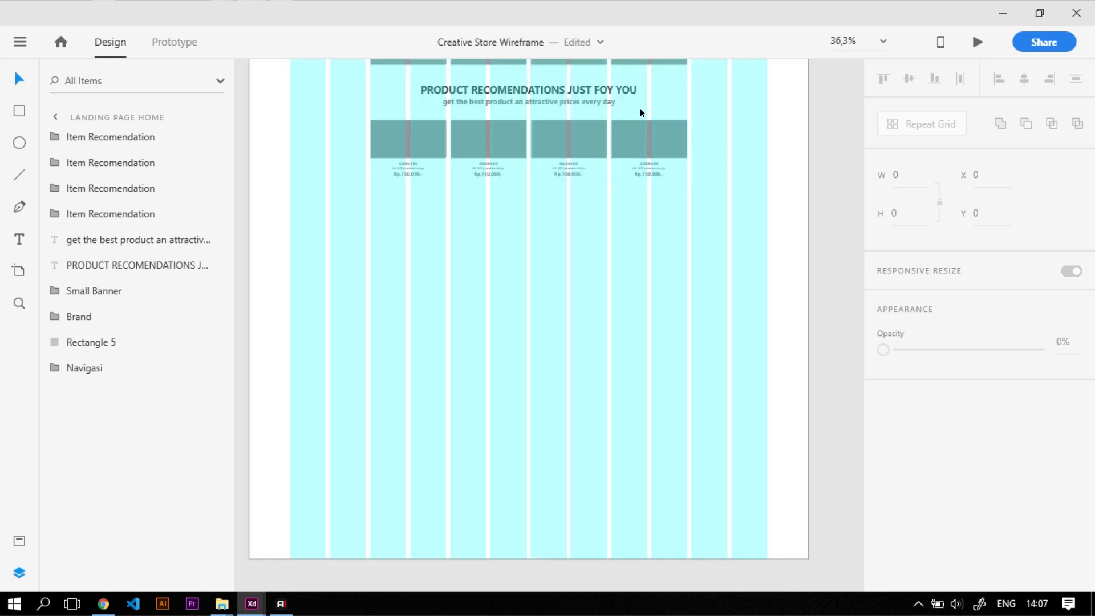
pyautogui.moveTo(665, 72); pyautogui.dragTo(593, 104)
pyautogui.moveTo(594, 92); pyautogui.dragTo(593, 204)
# Step: Group the original heading, subtitle and four product cards, and rename the group "Prodcut Recomendation"
pyautogui.moveTo(730, 182); pyautogui.dragTo(399, 85)
pyautogui.hotkey('ctrl', 'g')
pyautogui.rightClick(109, 137)
pyautogui.click(148, 276)
pyautogui.write('Prodcut Recomendation')
pyautogui.press('Return')
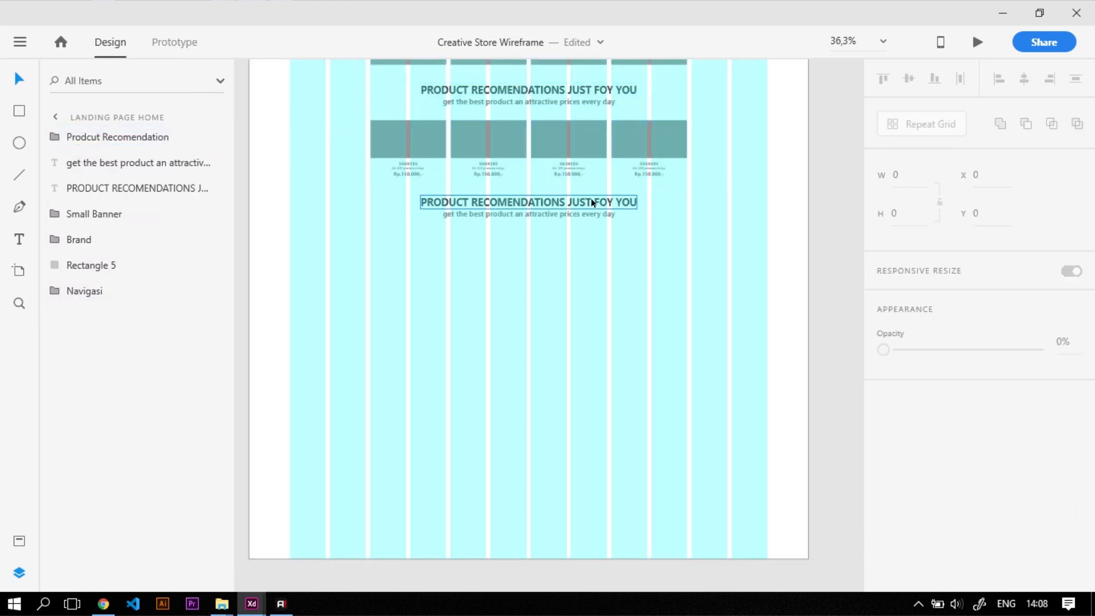
# Step: Replace the duplicated heading with "COLLECTION PRODUCT" and its subtitle with "the best collection for you"
pyautogui.doubleClick(591, 197)
pyautogui.write('COLLECTION PRODUCT')
pyautogui.press('Escape')
pyautogui.scroll(3, 479, 217)
pyautogui.doubleClick(486, 218)
pyautogui.hotkey('ctrl', 'a')
pyautogui.write('the best collection for you')
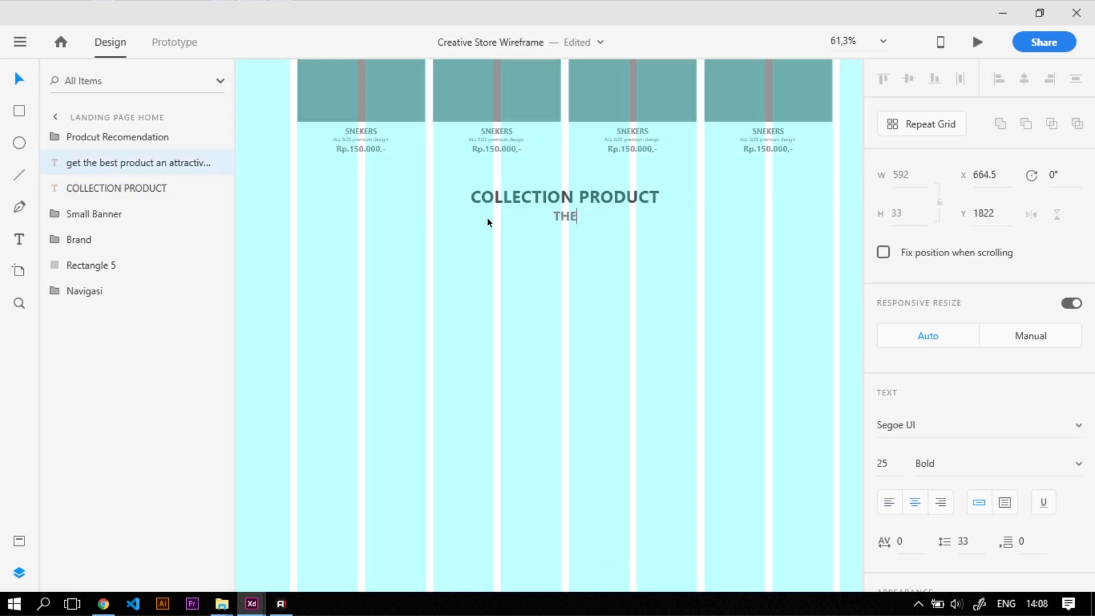
pyautogui.press('Escape')
# Step: Draw a rectangle below the COLLECTION PRODUCT subtitle and open its width for editing
pyautogui.scroll(-3, 467, 287)
pyautogui.press('r')
pyautogui.moveTo(448, 284); pyautogui.dragTo(606, 399)
pyautogui.click(901, 174)
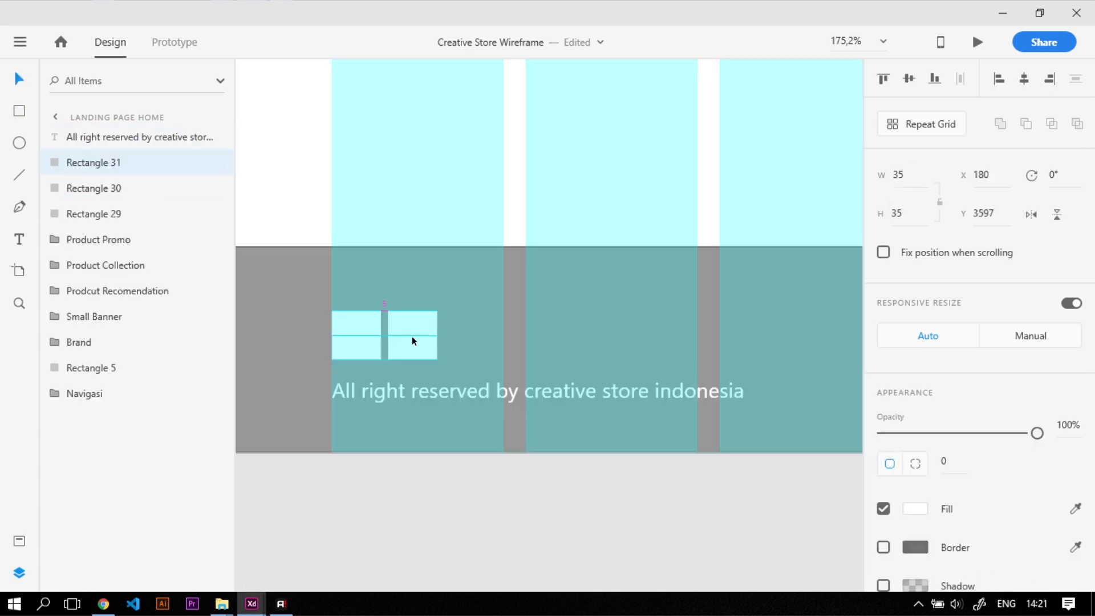
# Step: Reuse a copy of the footer's copyright text for "JOB DEVELOPERS TERMS PRIVACY POLICYS" on the footer's opposite side, at text size 20
pyautogui.click(478, 390)
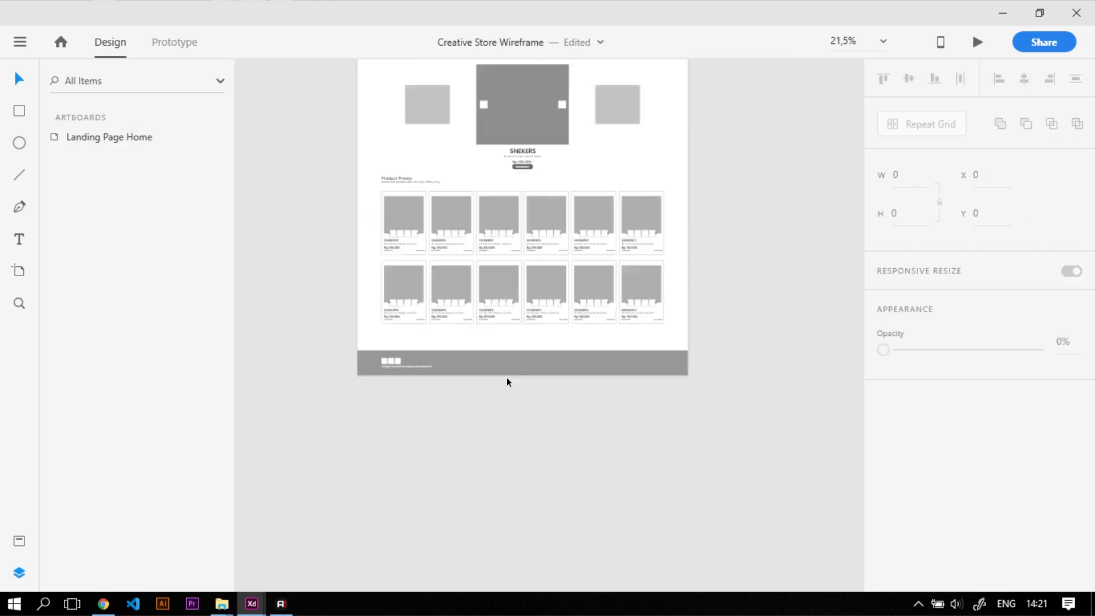
pyautogui.scroll(3, 308, 351)
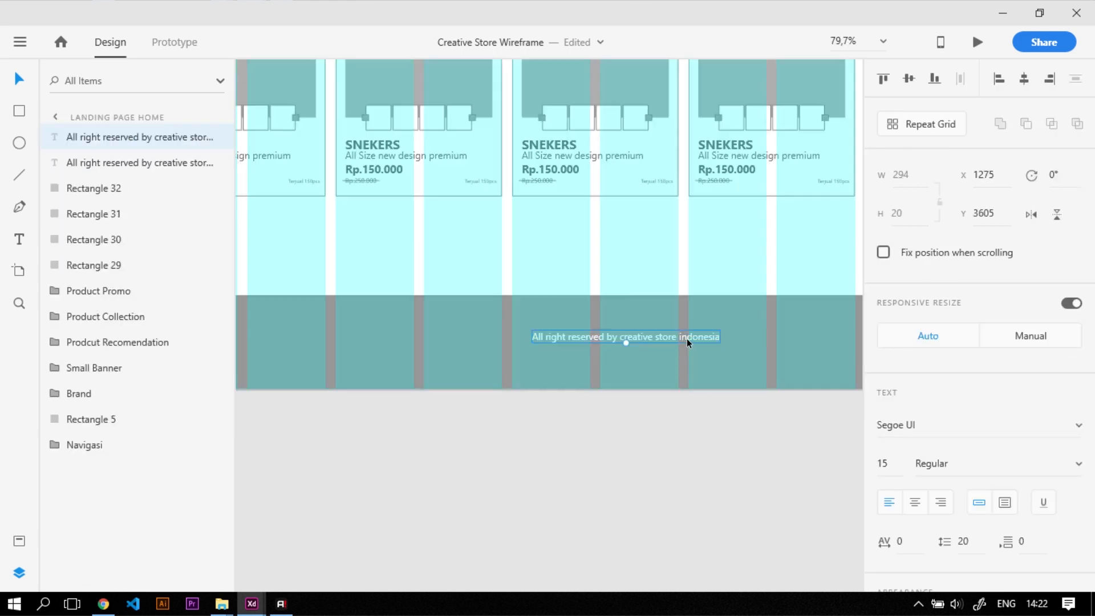
pyautogui.write('JOB    DEVELOPERS    TERMS    PRIVACY POLICYS')
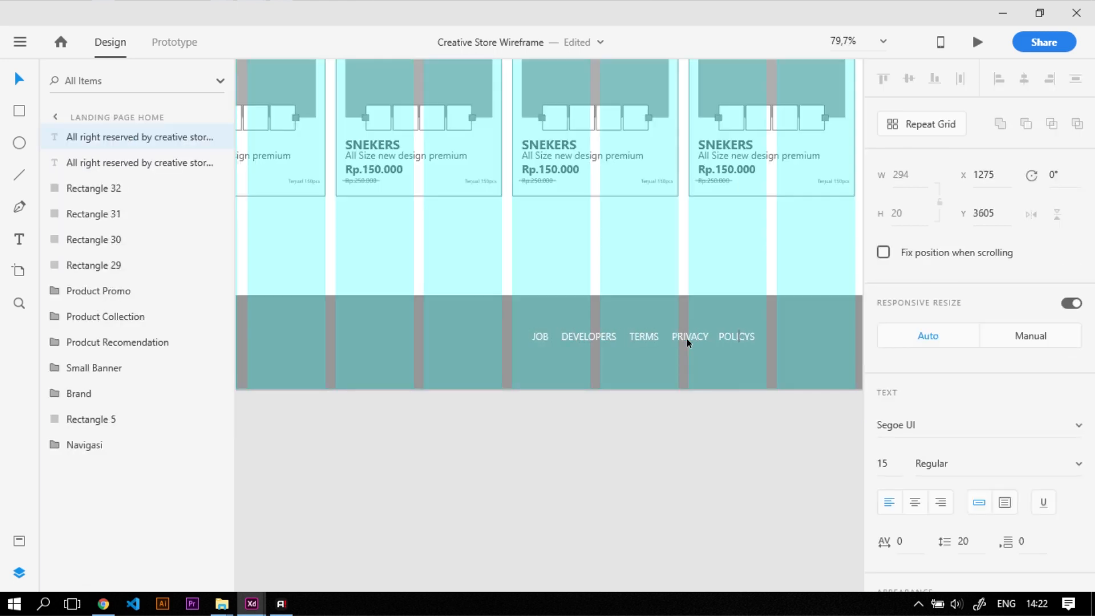
pyautogui.click(884, 462)
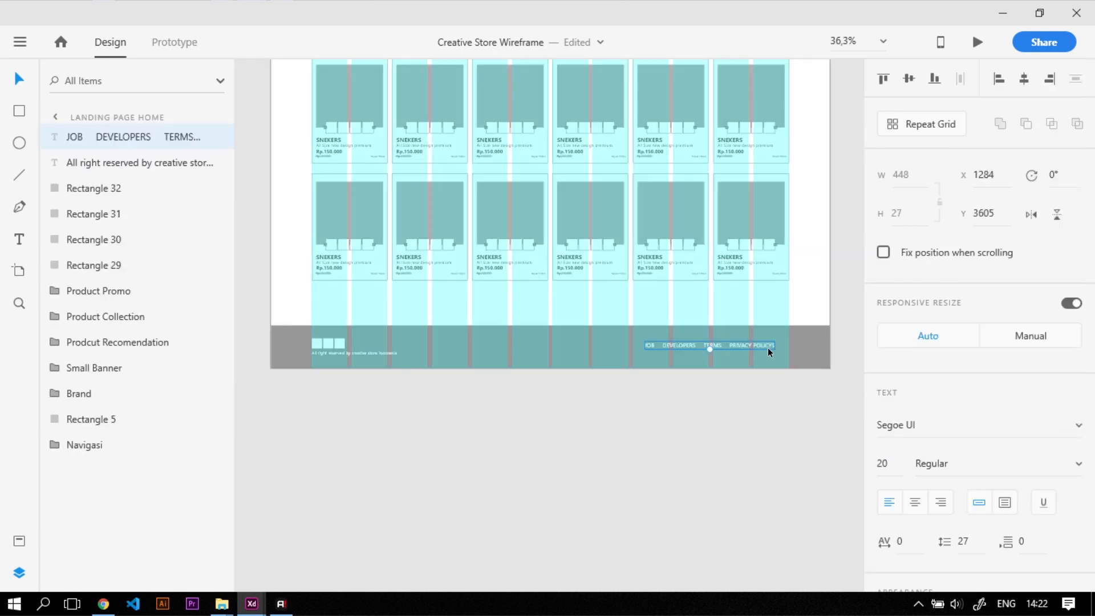